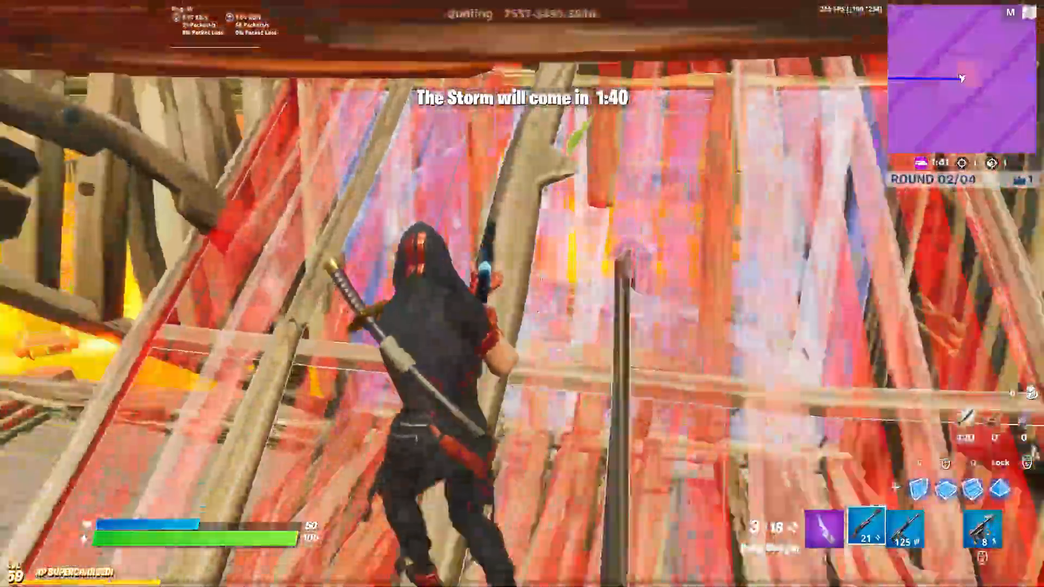
key("f")
key("2")
left_click(522, 293)
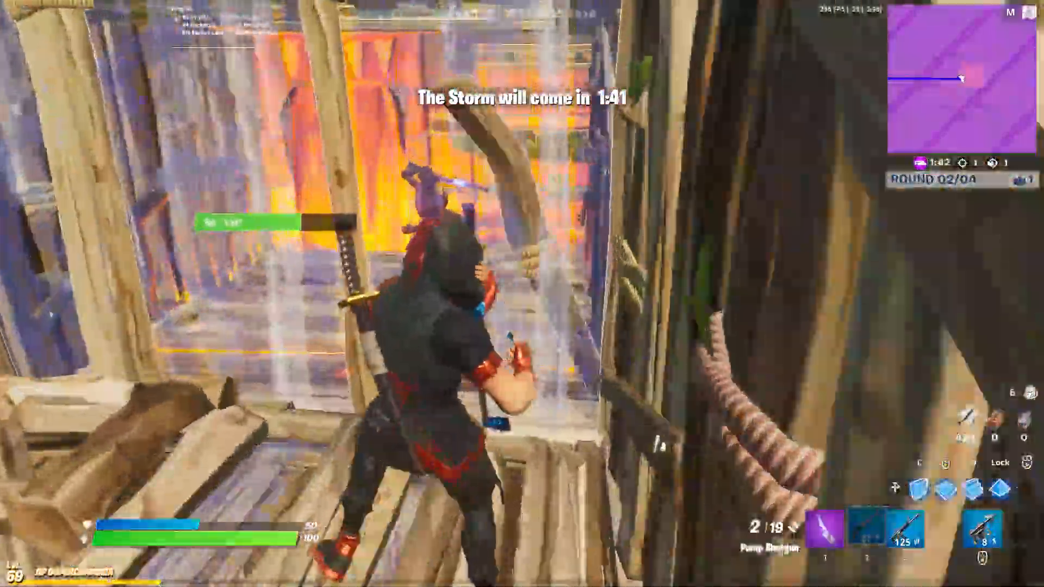
key("f")
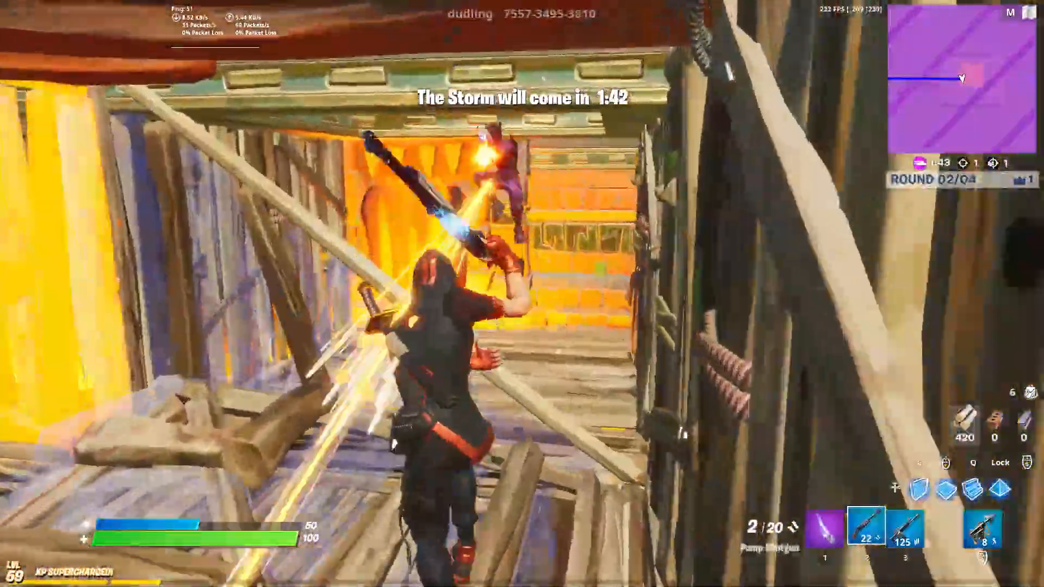
key("c")
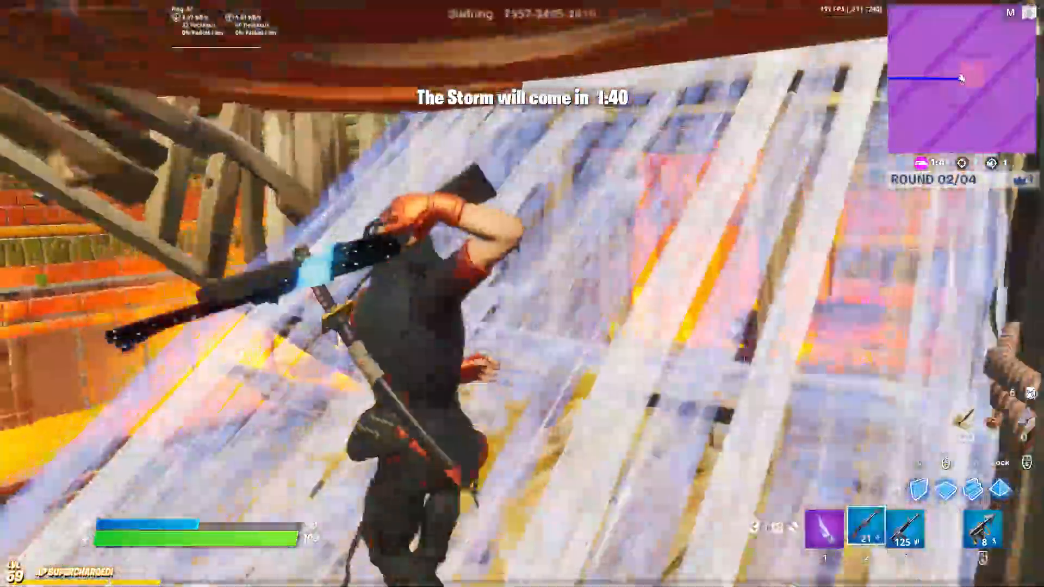
key("2")
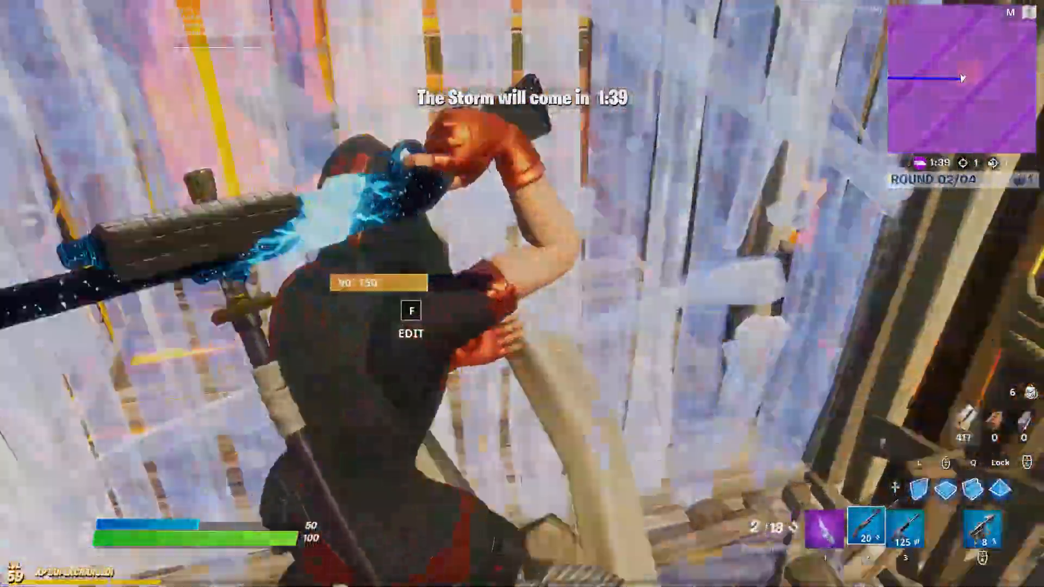
left_click(522, 293)
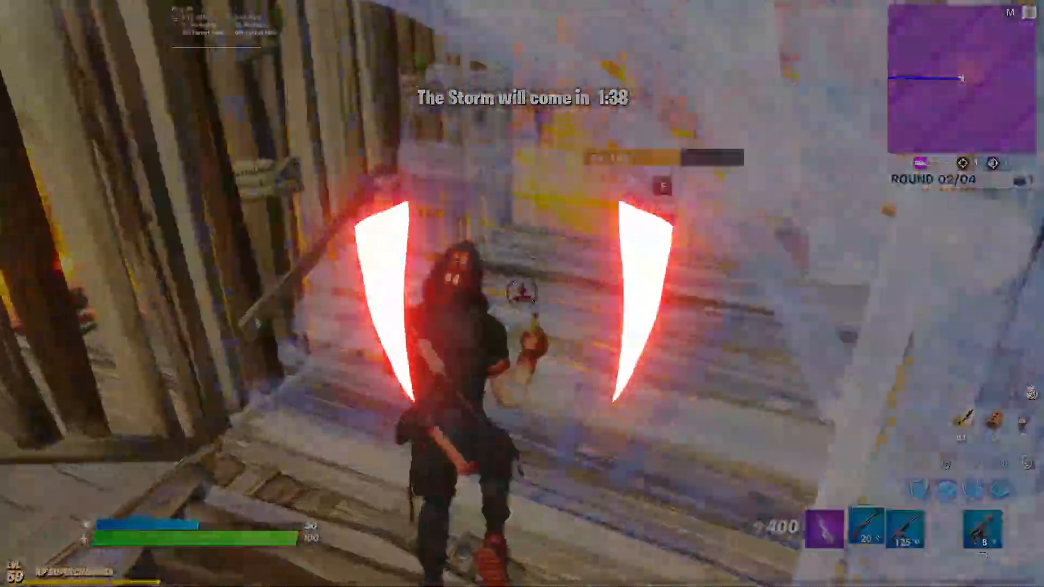
left_click(522, 294)
key("r")
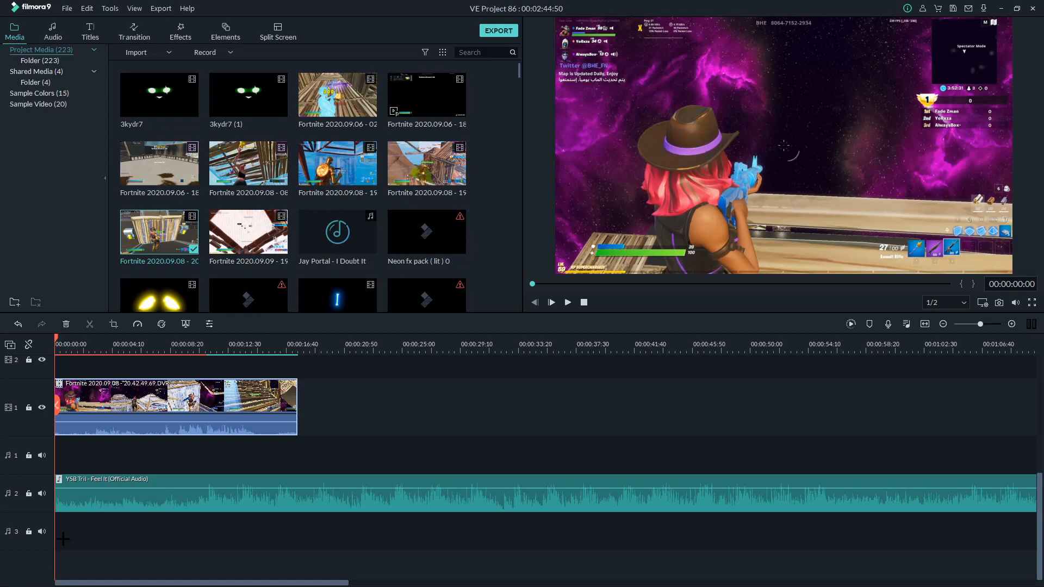
Step: Split the Fortnite gameplay clip on video track 1 at 00:00:10:56, the frame where the shot is fired
left_click(199, 344)
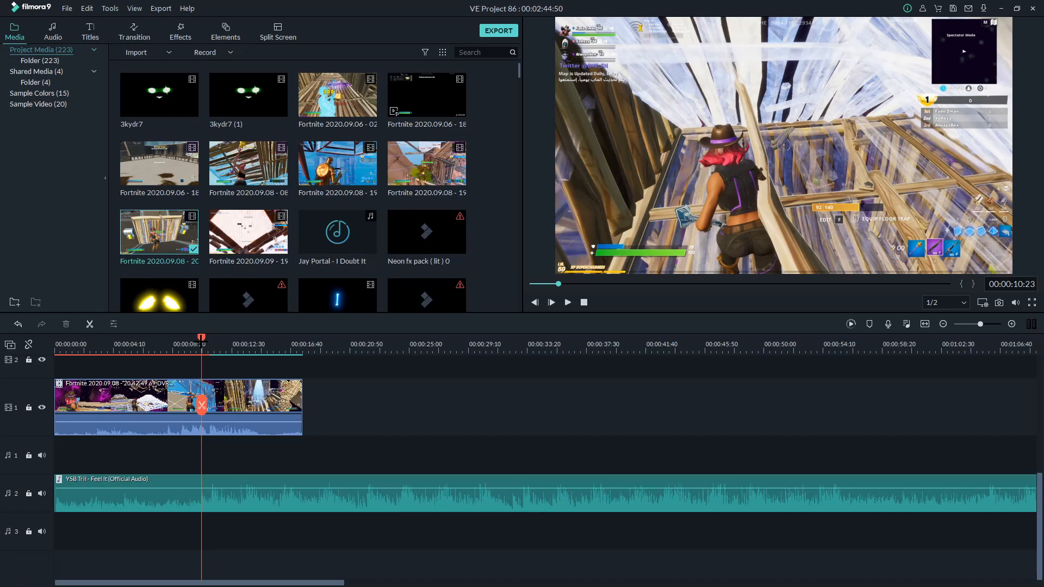
scroll(220, 356, "up", 5)
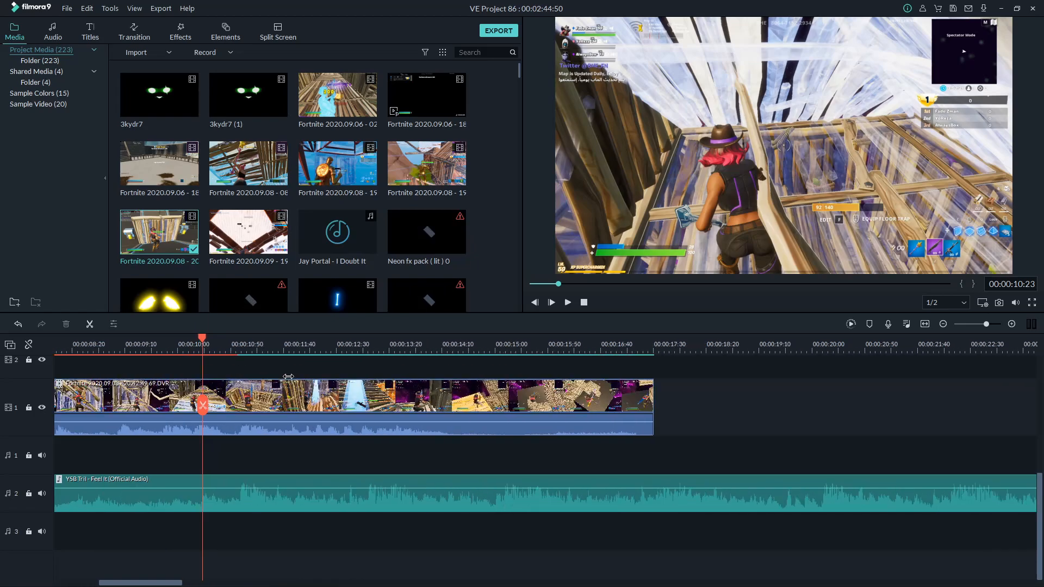
left_click(353, 344)
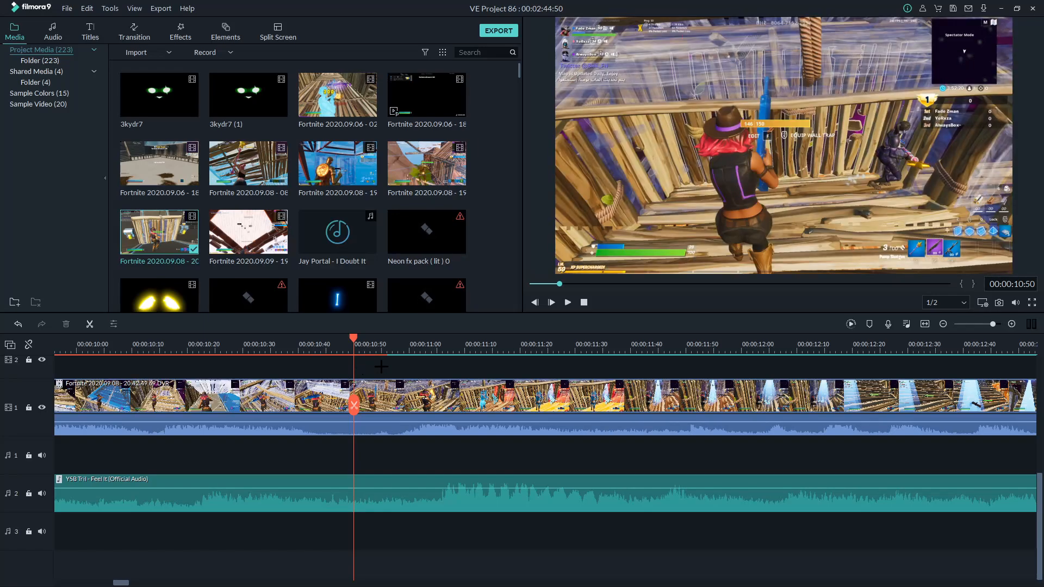
key("Right")
key("Right")
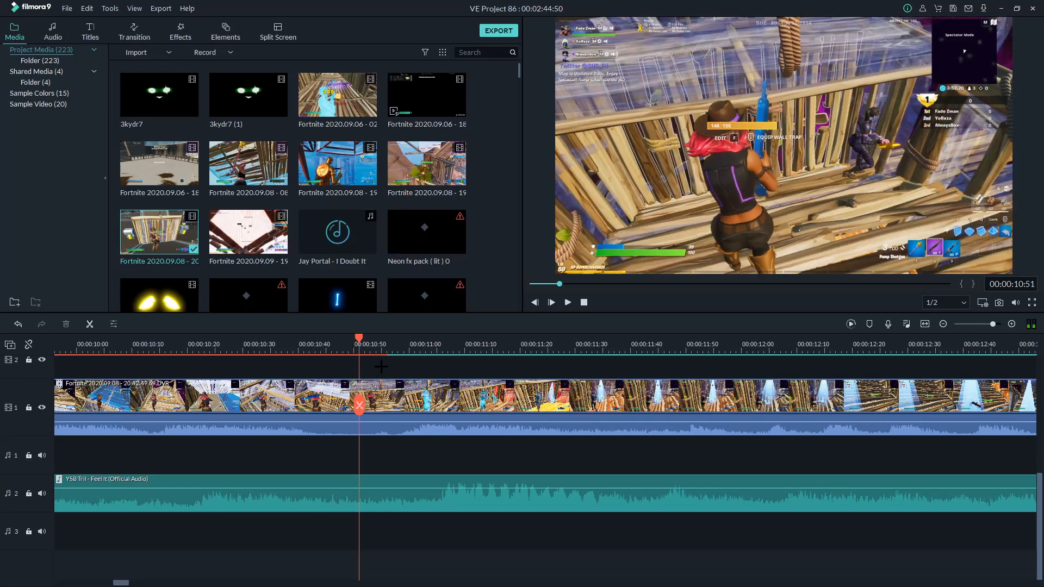
key("Right")
key("Right")
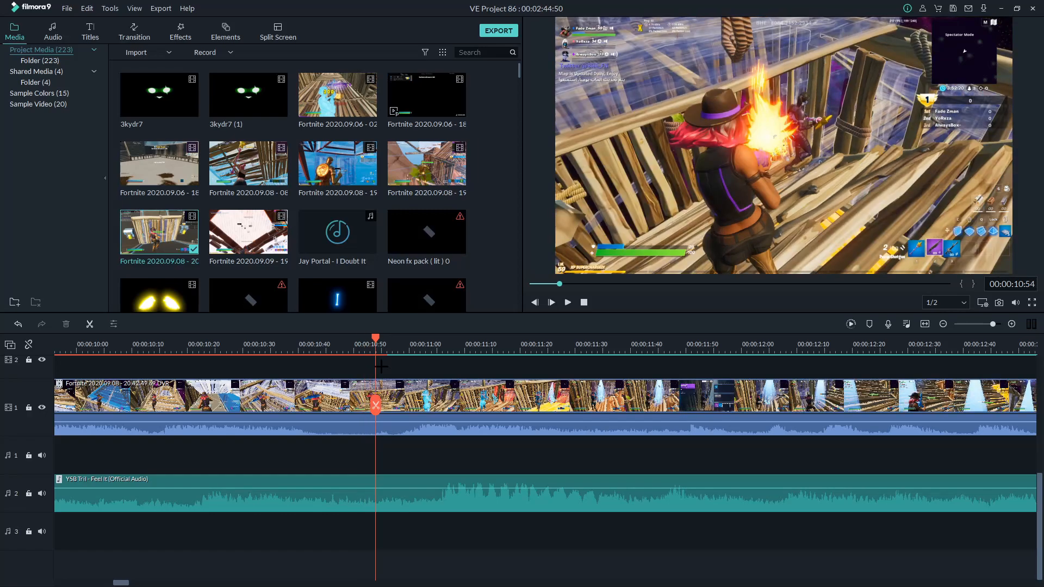
key("Right")
key("Right")
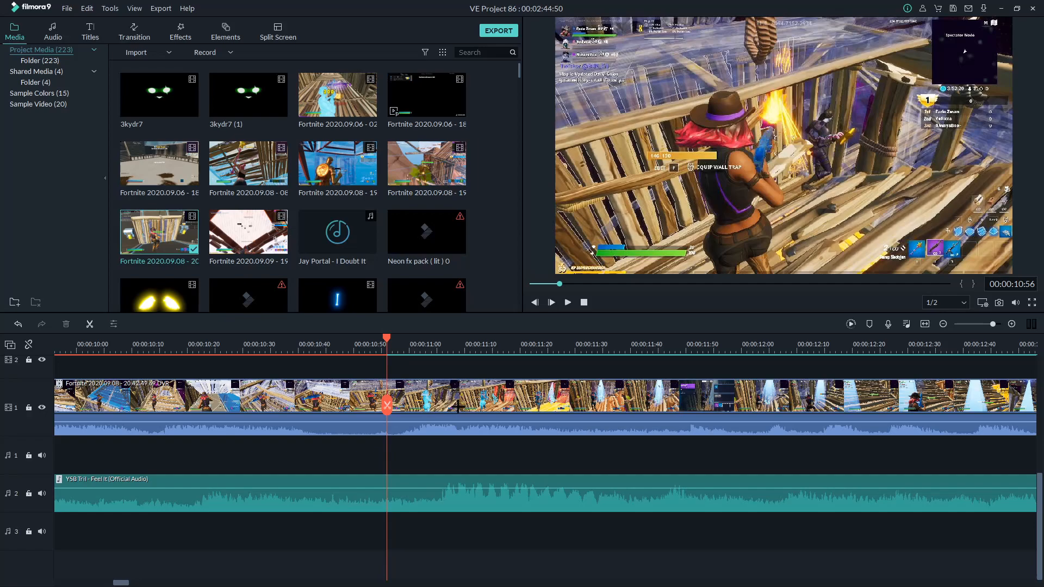
left_click(457, 406)
left_click(89, 323)
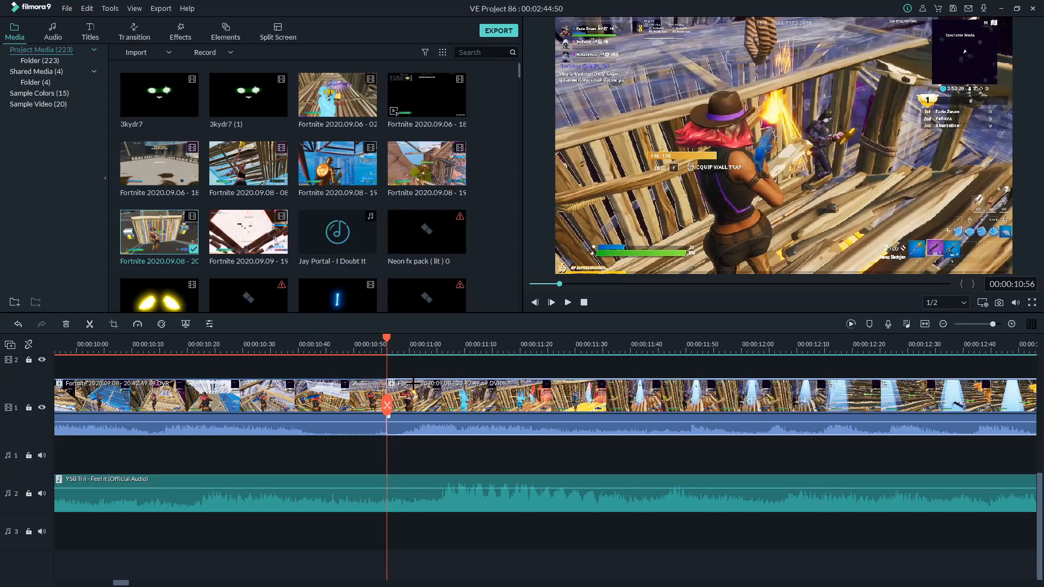
Step: Split the gameplay clip again at 00:00:11:03, shortly after the shot
left_click(420, 347)
key("space")
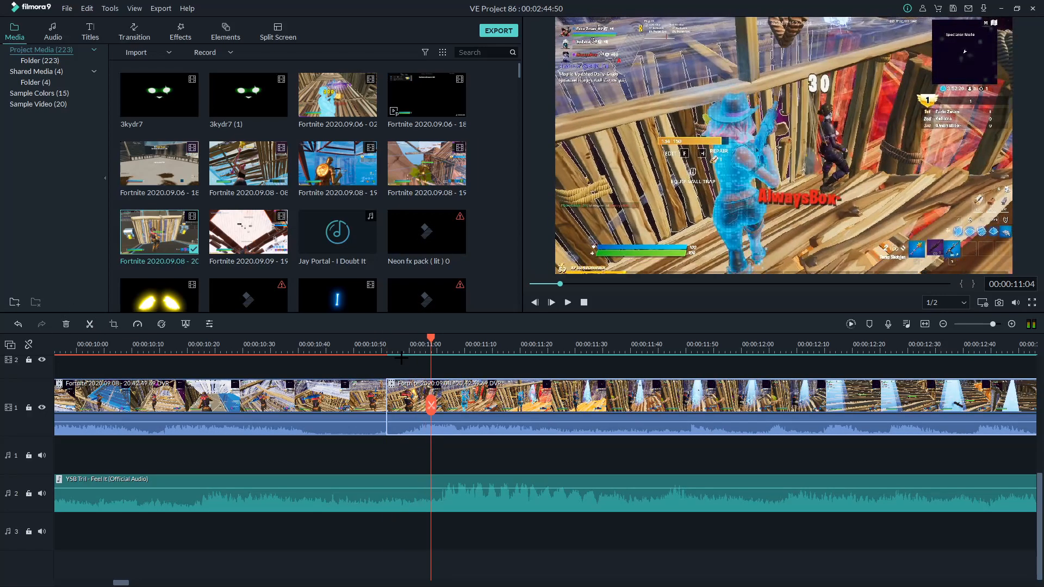
key("Left")
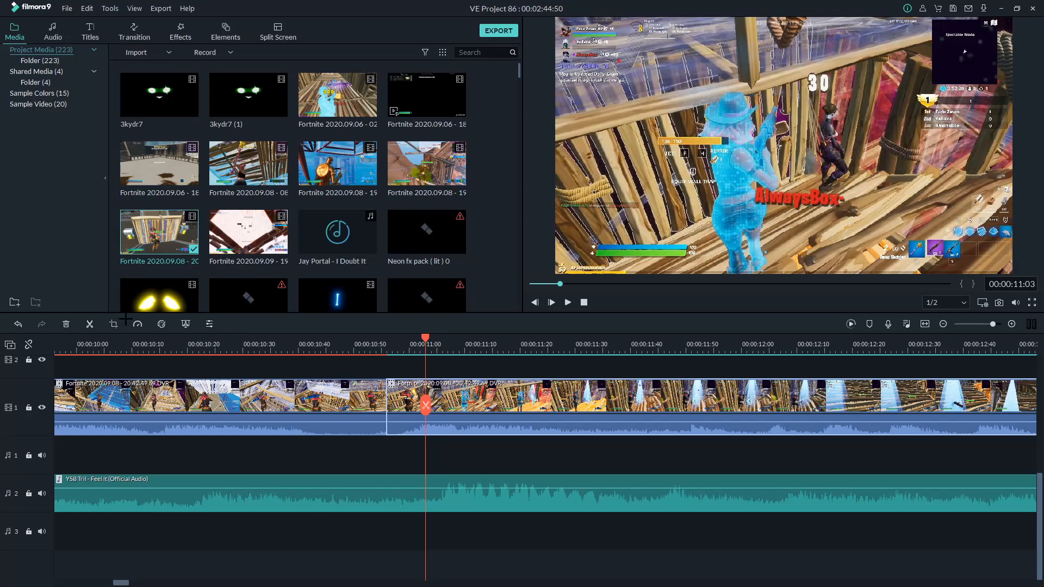
left_click(89, 324)
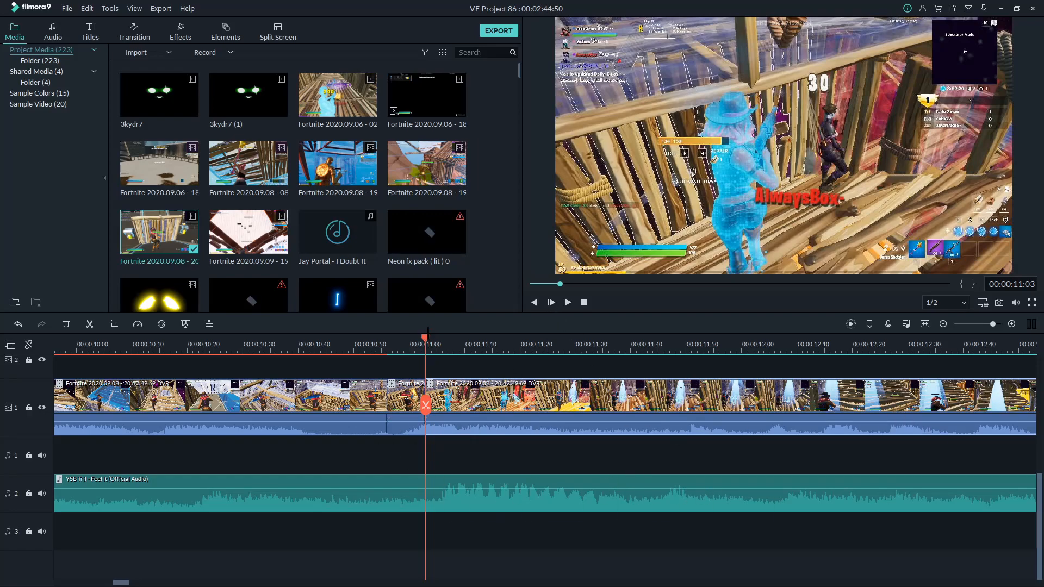
Step: Place the 3kydr7 clip on video track 2 above the gameplay, ending at the first cut
scroll(427, 333, "down", 1)
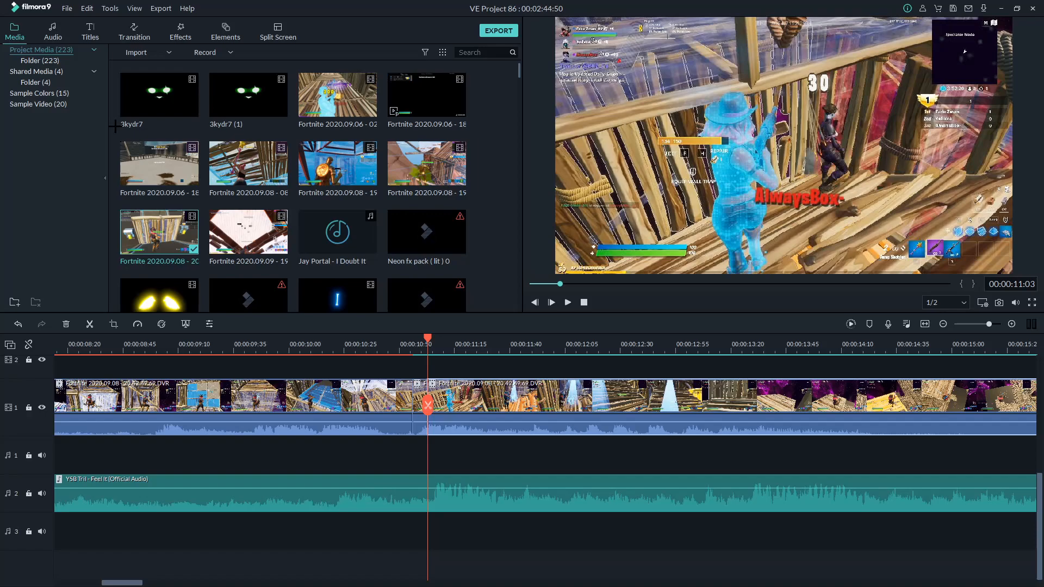
left_click(160, 94)
key("ctrl+z")
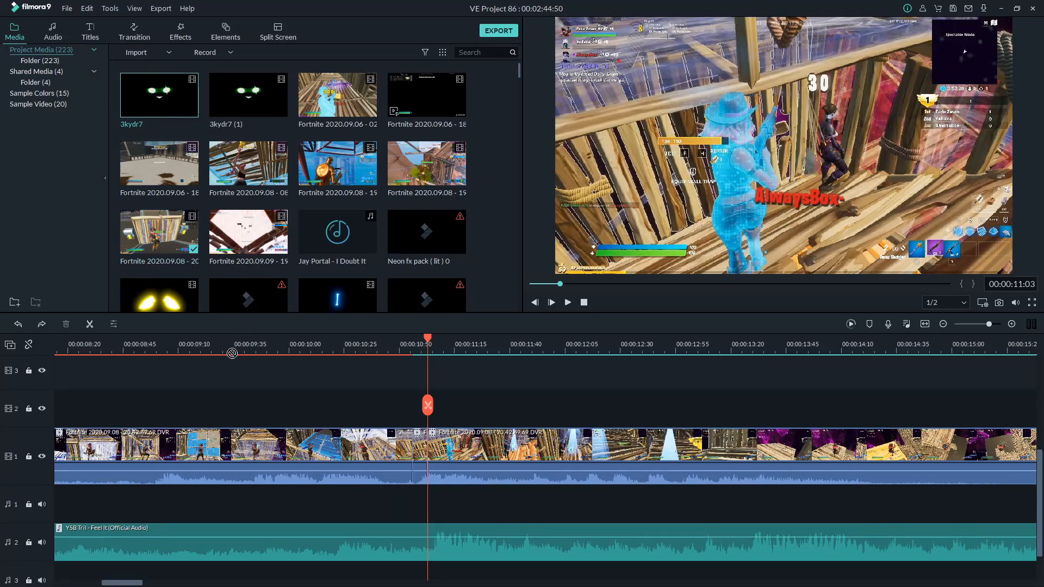
left_click_drag(232, 353, 114, 416)
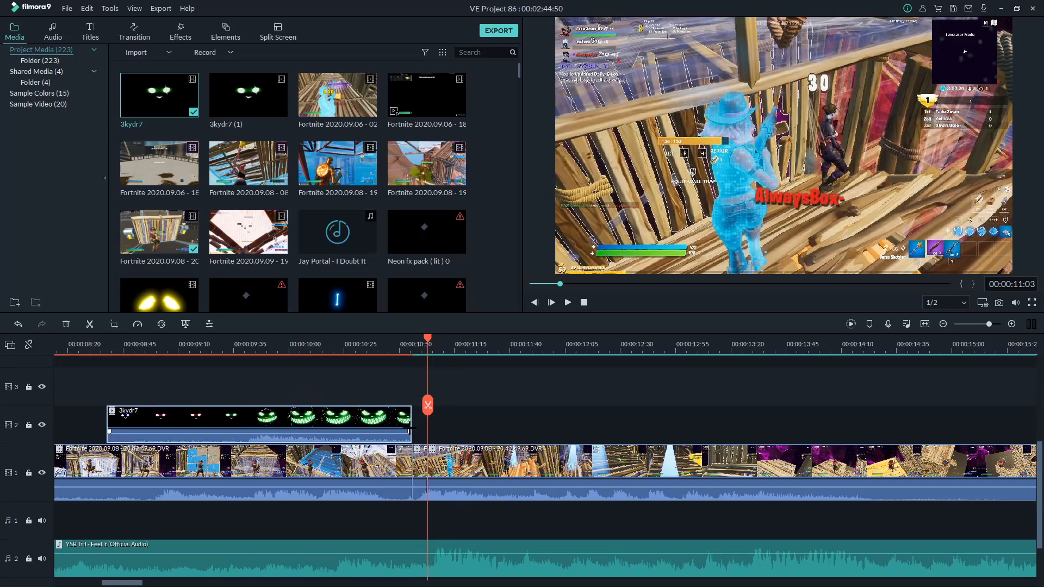
Step: Split the gameplay clip at 00:00:08:38, where the 3kydr7 overlay starts
left_click_drag(428, 336, 107, 337)
scroll(141, 365, "up", 3)
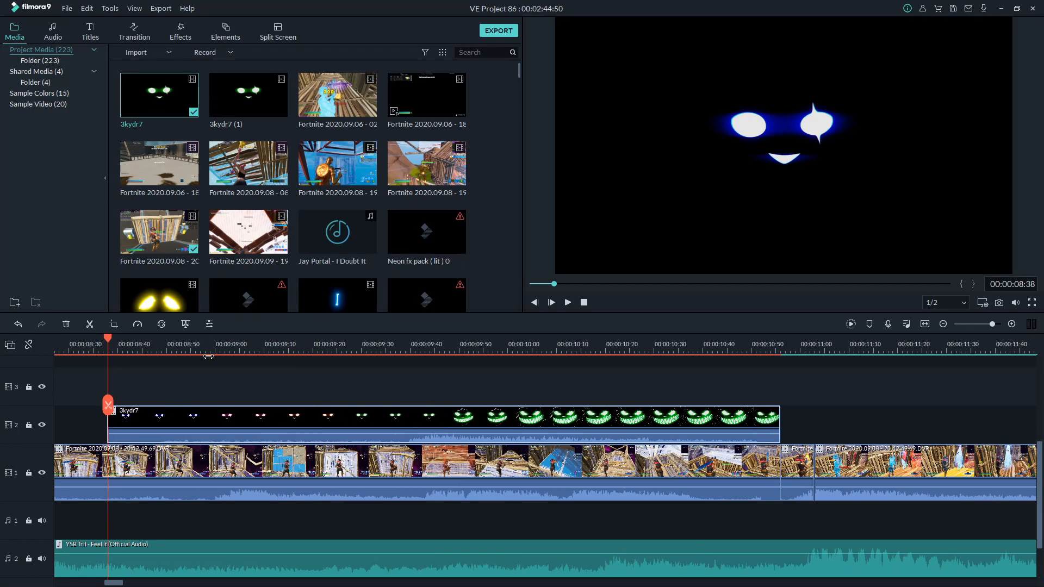
left_click(90, 324)
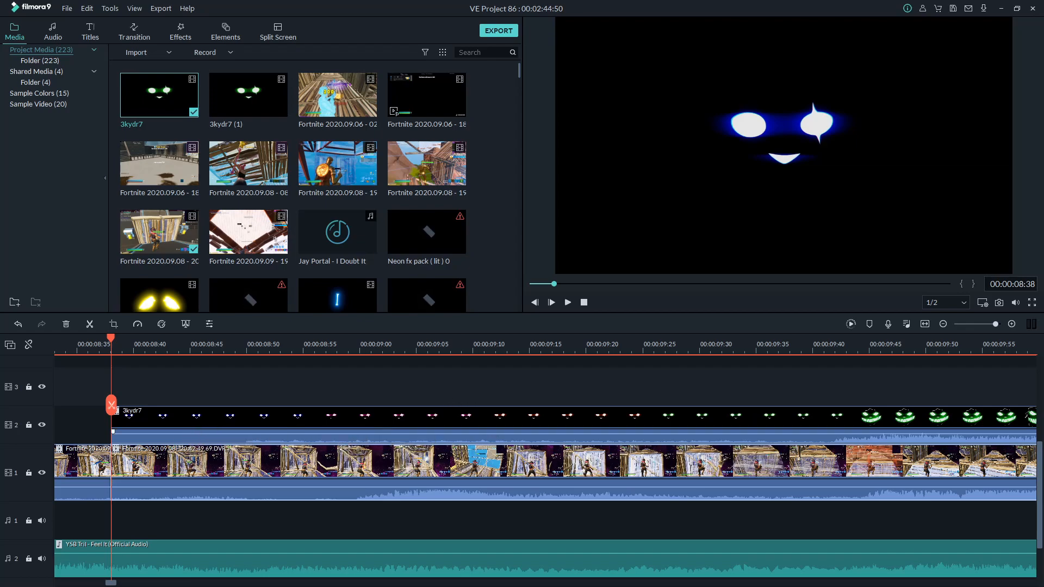
Step: Set the blending mode of the 3kydr7 overlay clip to Screen
left_click(311, 419)
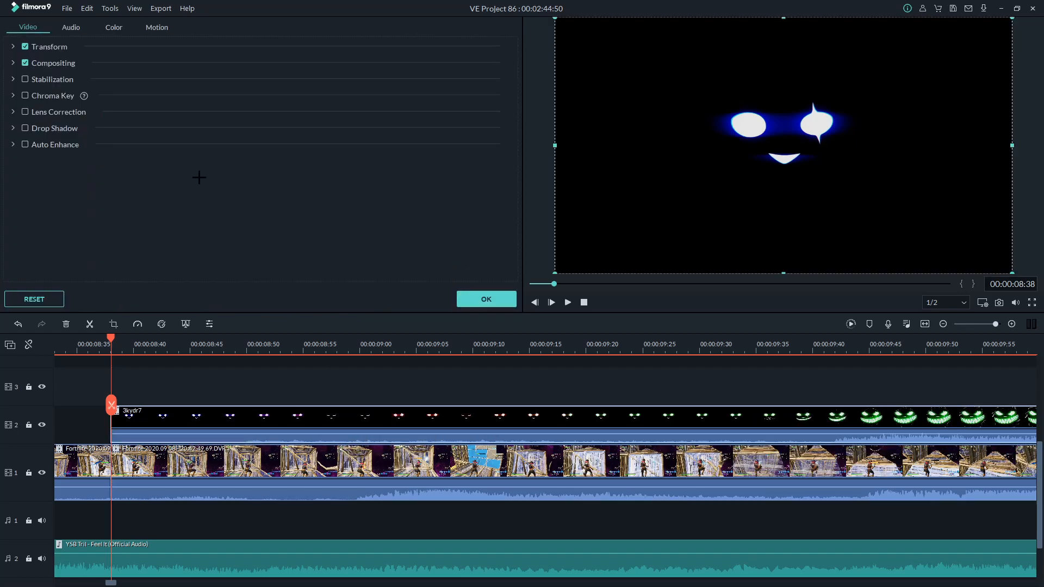
left_click(13, 63)
left_click(241, 90)
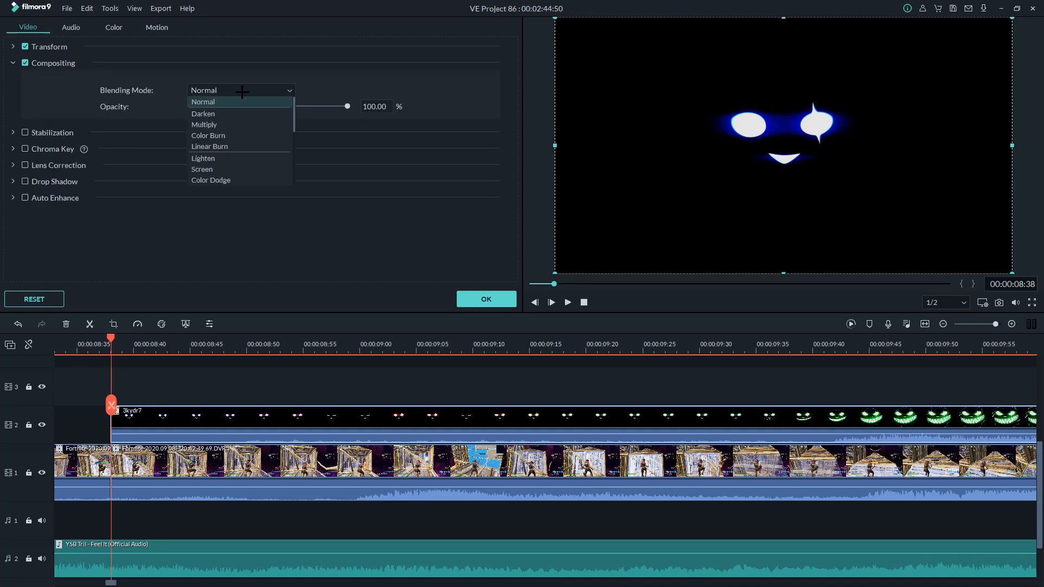
left_click(220, 169)
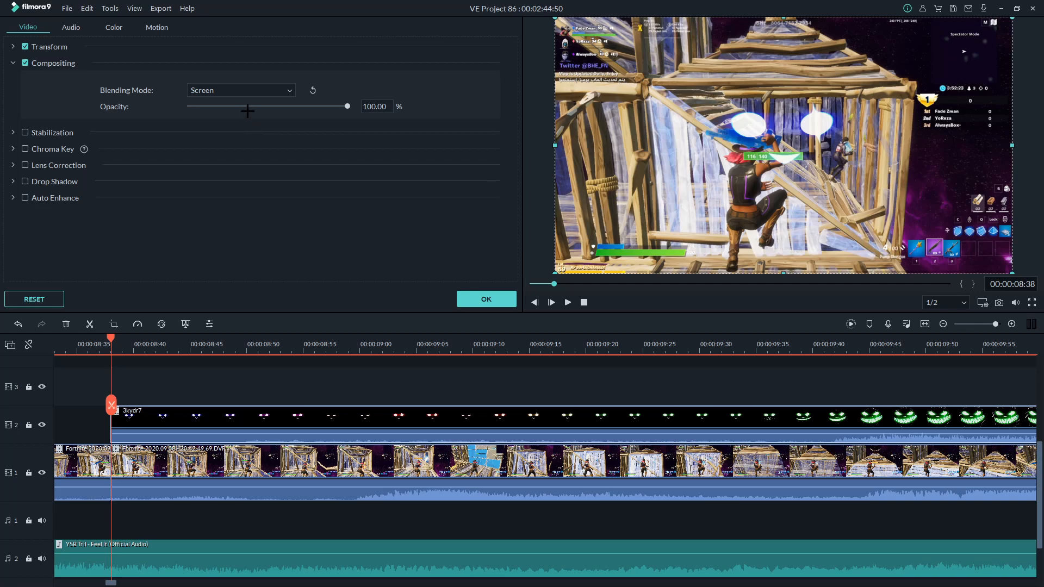
Step: Try the Lighten blending mode on the 3kydr7 overlay and return it to Screen
left_click(245, 92)
left_click(220, 158)
left_click(258, 90)
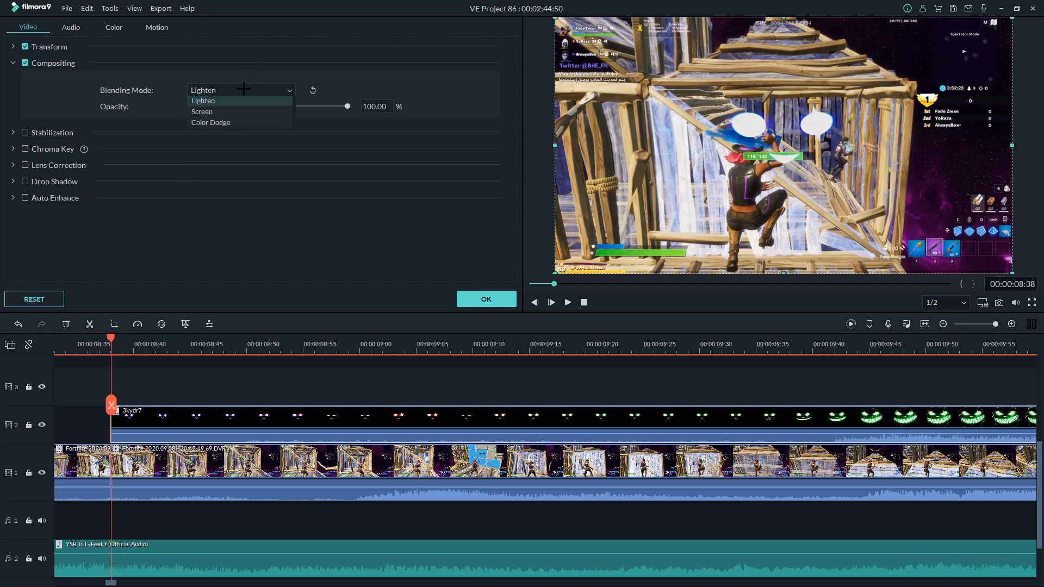
left_click(225, 169)
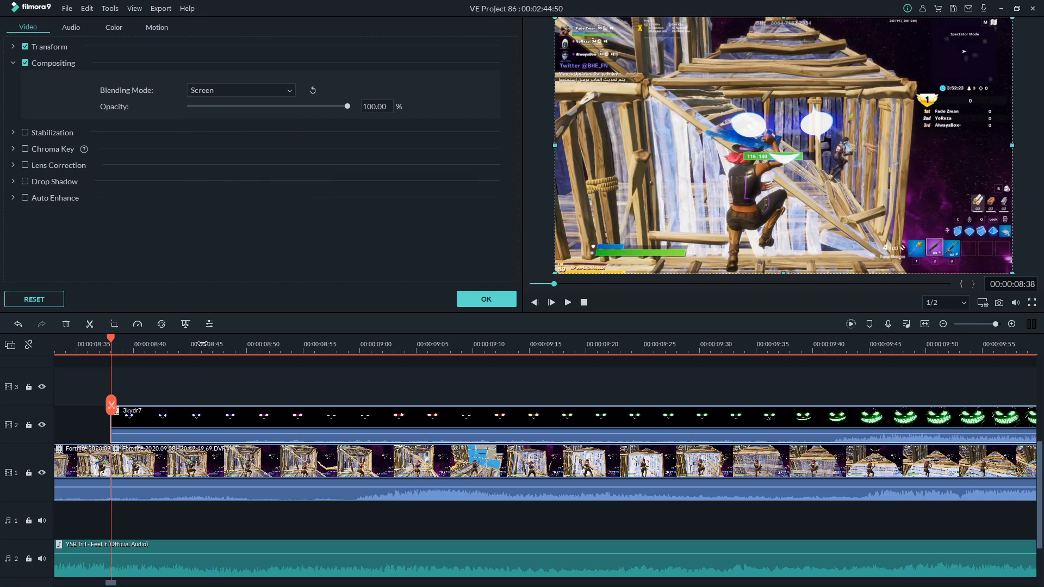
Step: Apply the Willow filter to the gameplay segment beneath the 3kydr7 overlay
scroll(202, 344, "down", 1)
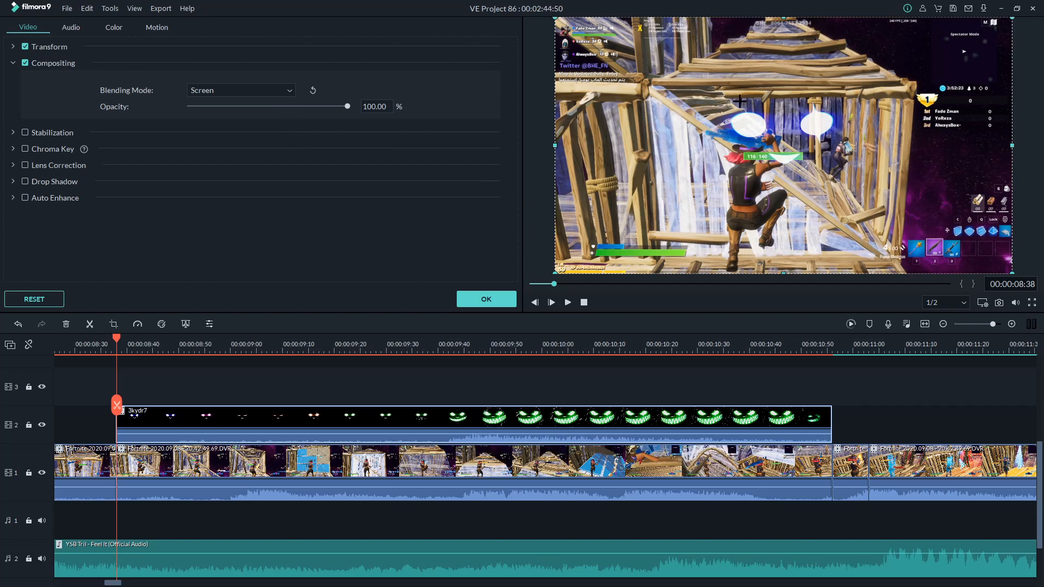
scroll(653, 473, "down", 1)
left_click(620, 467)
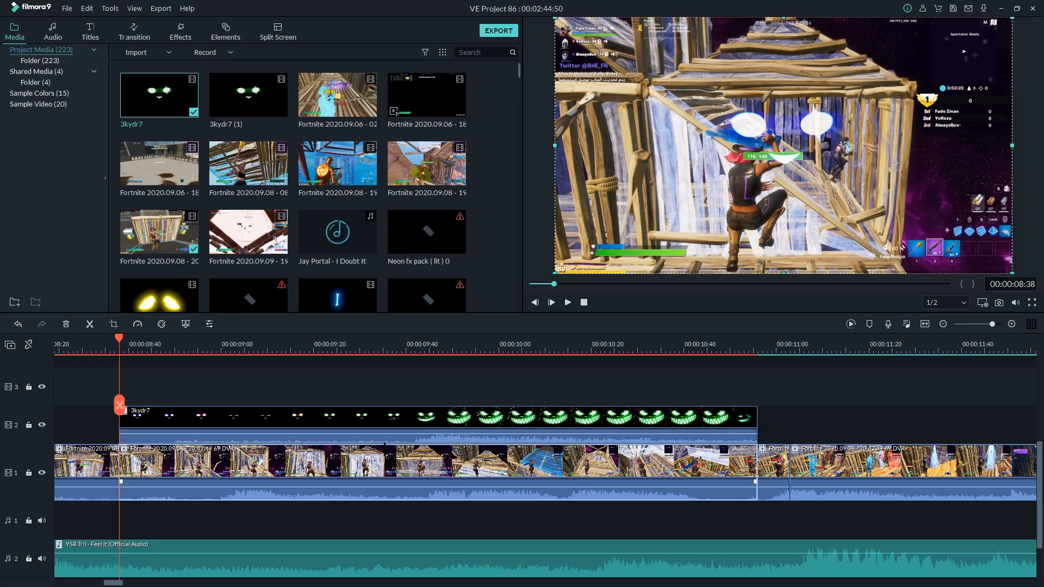
left_click(183, 27)
left_click(40, 86)
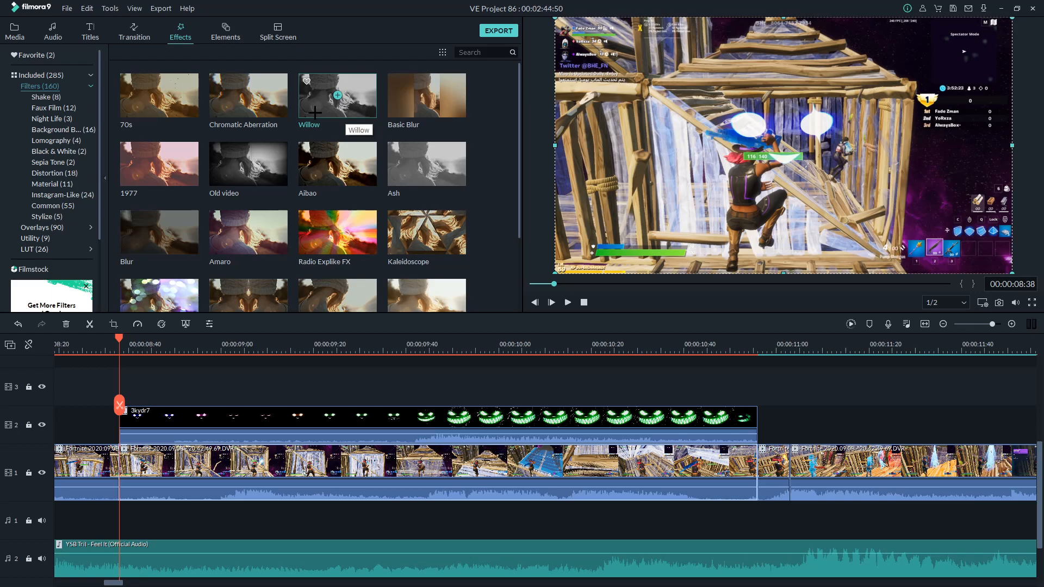
left_click_drag(315, 112, 377, 461)
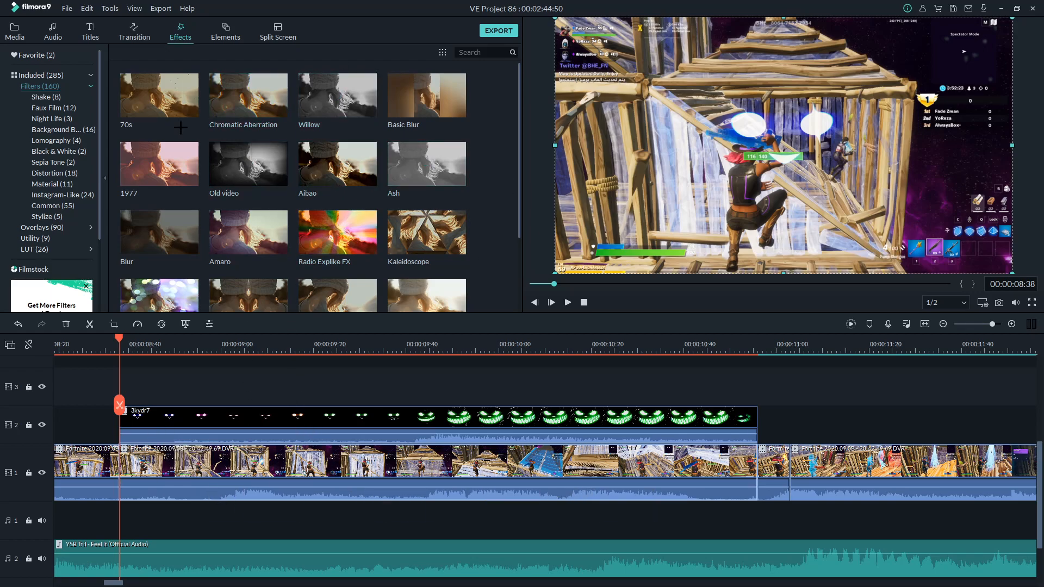
left_click_drag(341, 279, 432, 404)
left_click_drag(337, 100, 255, 484)
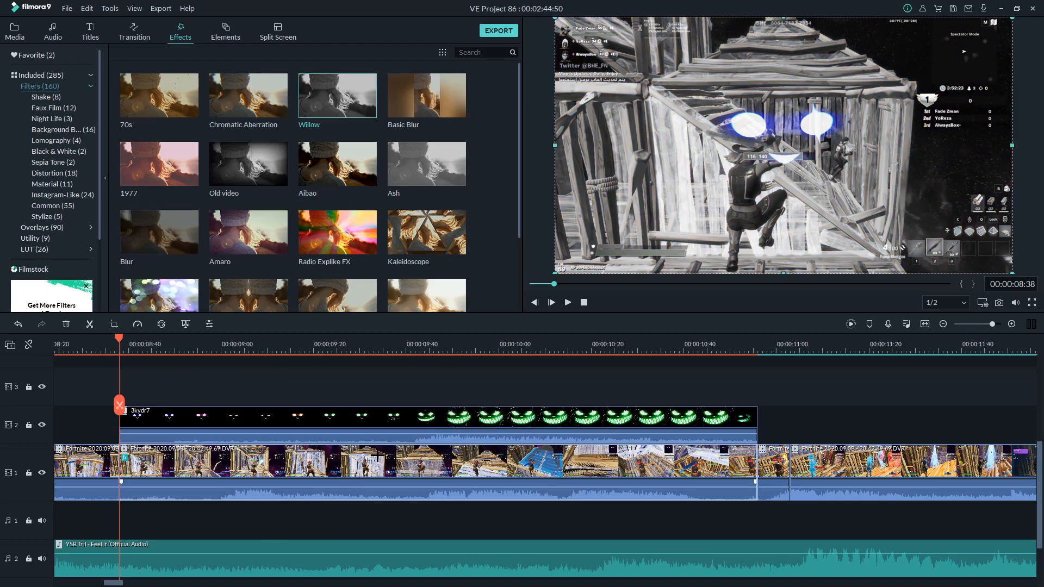
Step: Set the Willow effect's alpha to 87 on the gameplay segment beneath the overlay
double_click(376, 455)
left_click(14, 214)
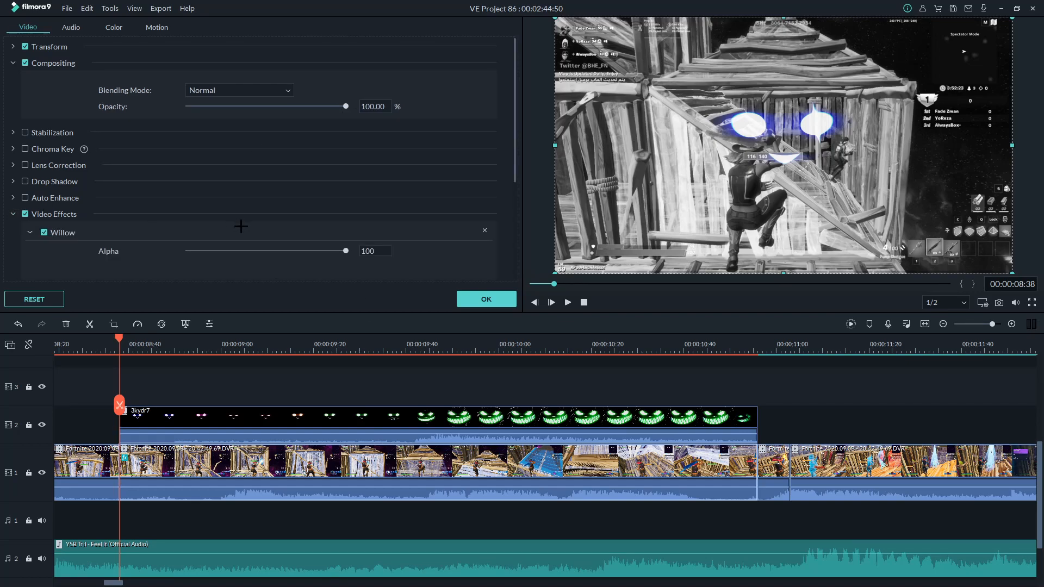
scroll(237, 153, "down", 2)
left_click_drag(346, 153, 325, 154)
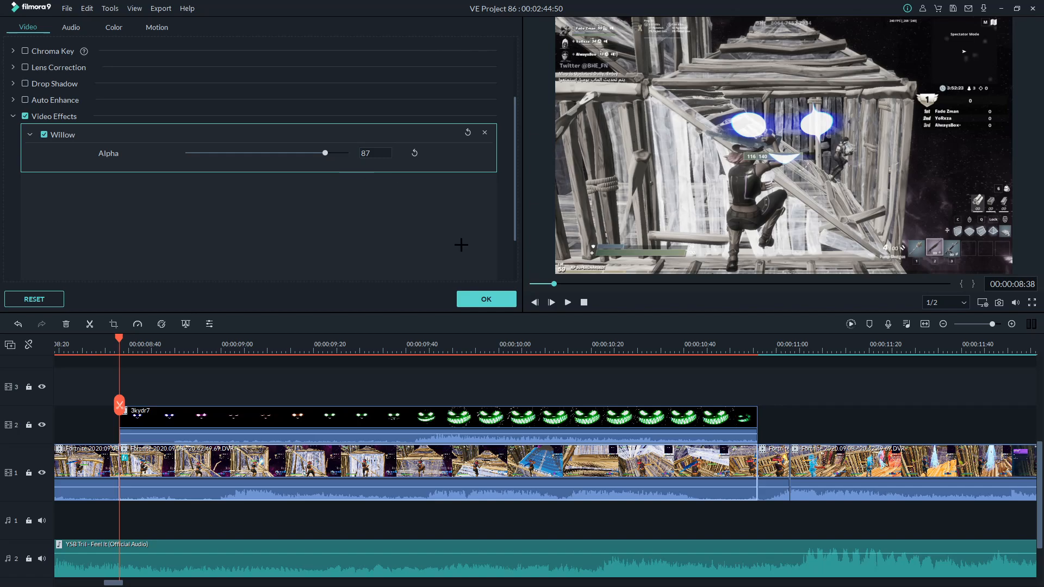
left_click(486, 299)
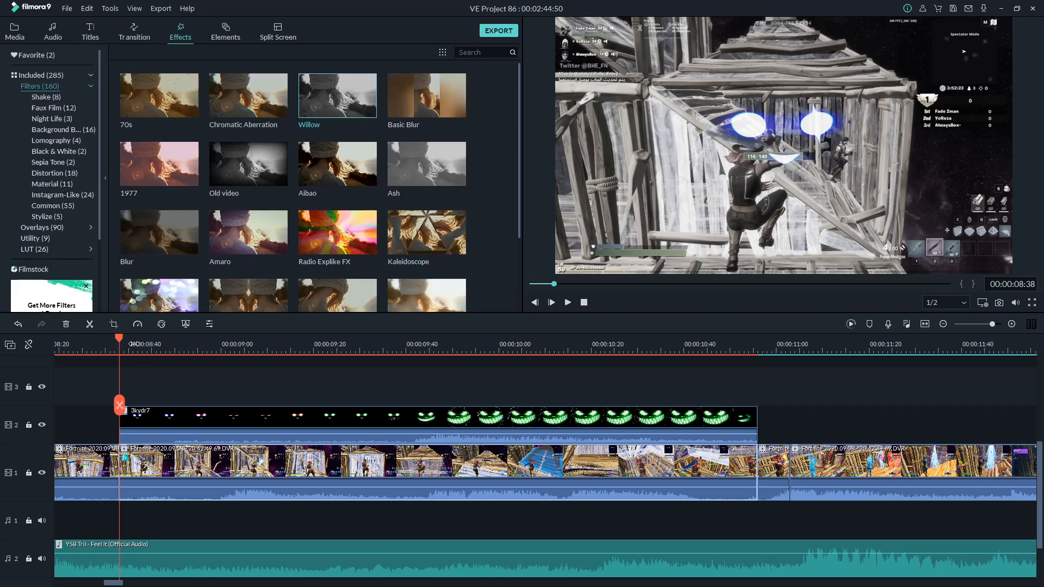
Step: Add the Dissolve transition to the gameplay cut where the 3kydr7 overlay begins and play back the section
left_click_drag(180, 347, 170, 368)
left_click(134, 32)
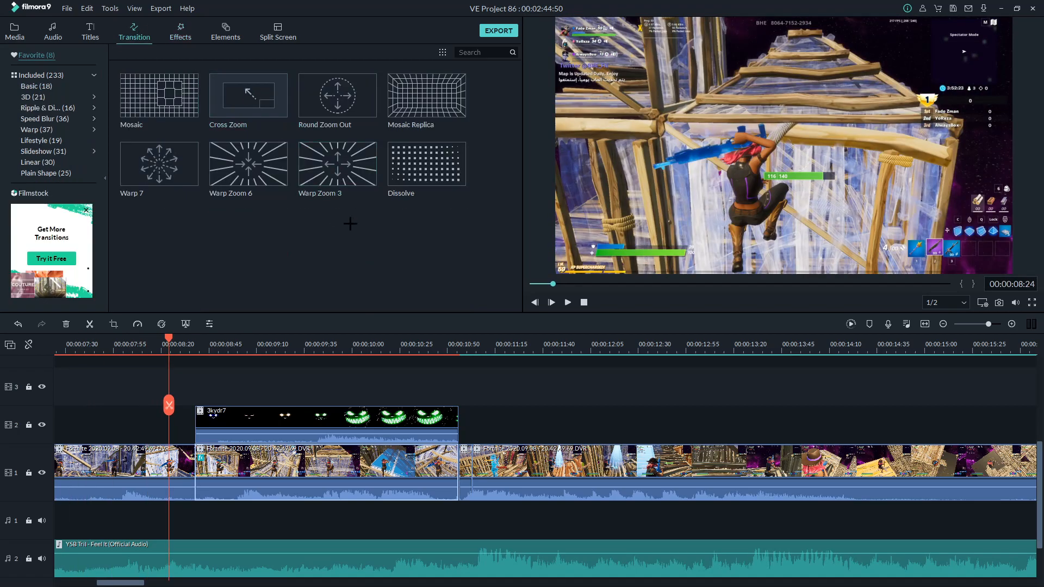
left_click_drag(423, 170, 336, 483)
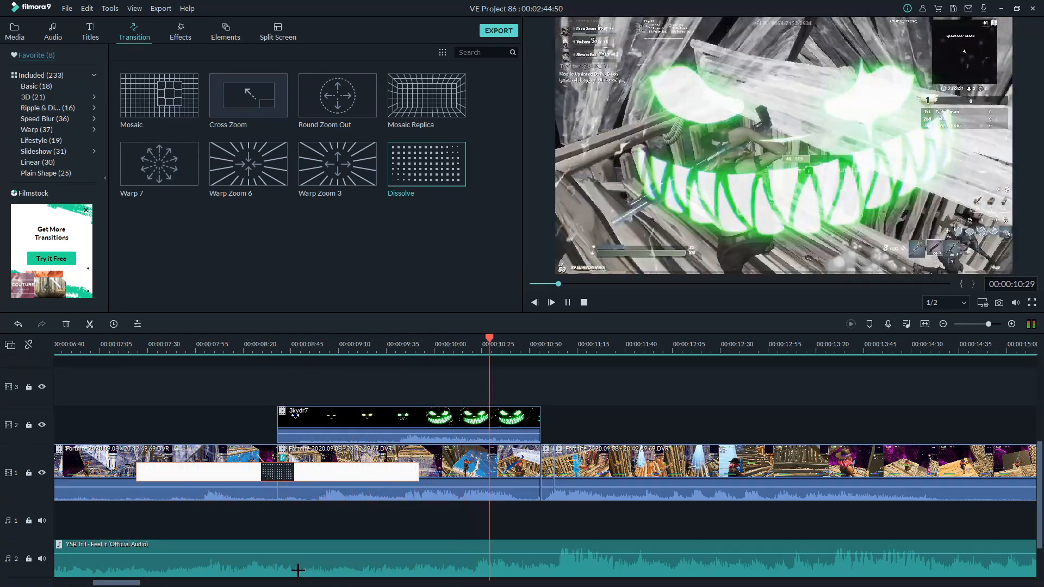
key("space")
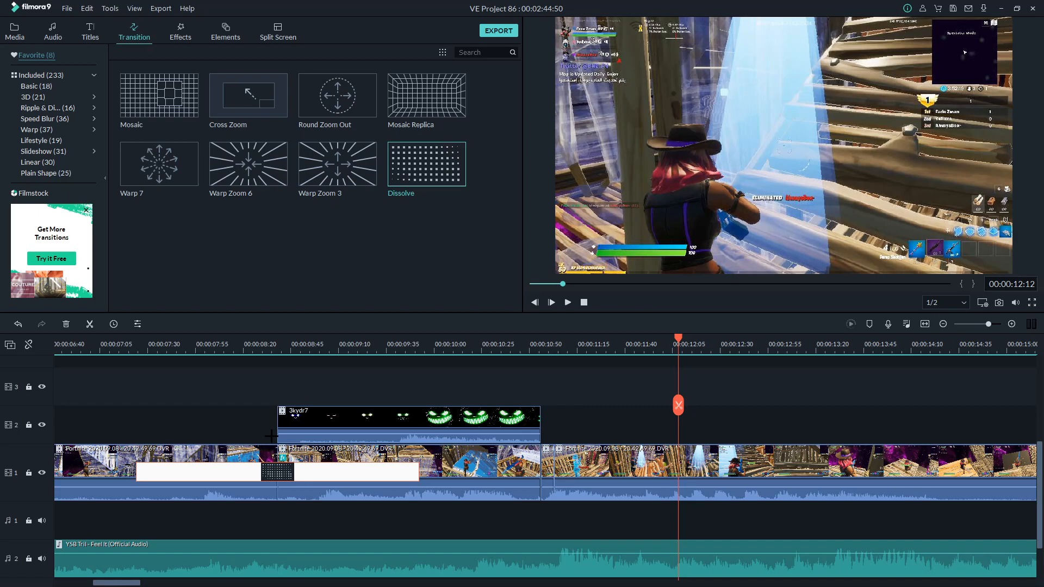
Step: Apply the Photo Spin 4 motion to the 3kydr7 overlay clip and play back the section
double_click(335, 430)
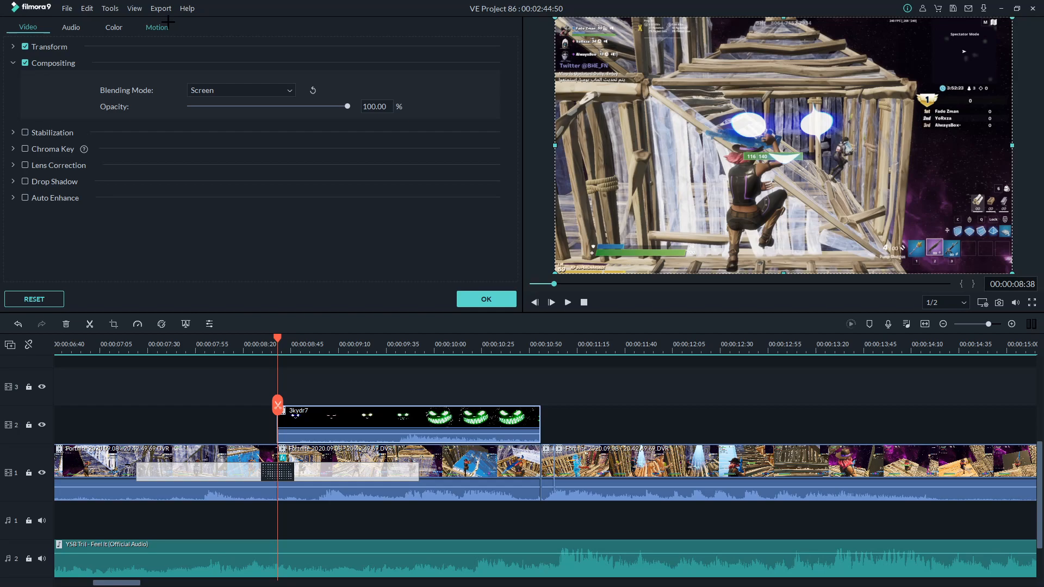
left_click(162, 26)
scroll(331, 150, "down", 3)
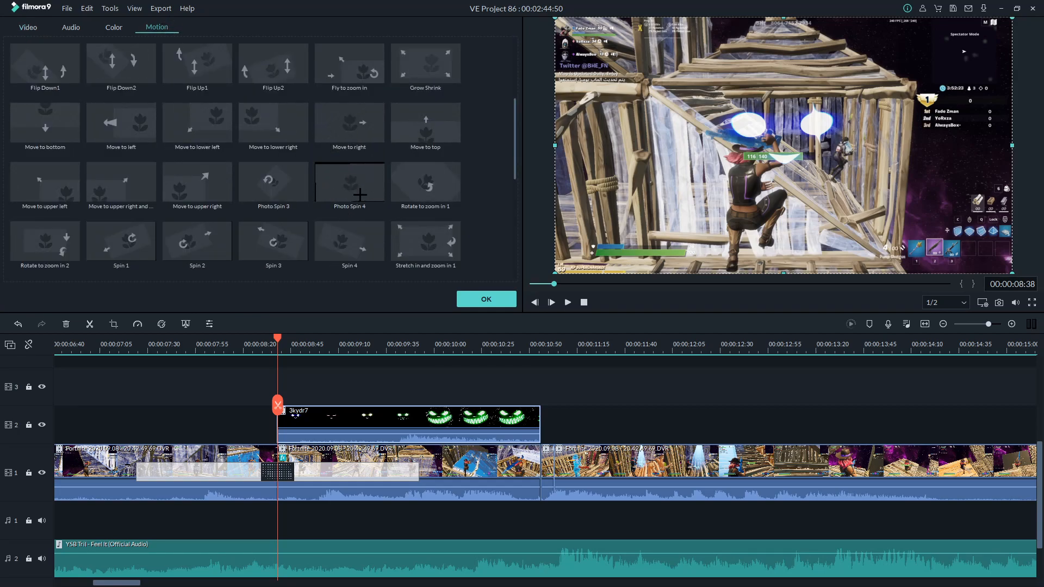
left_click(337, 178)
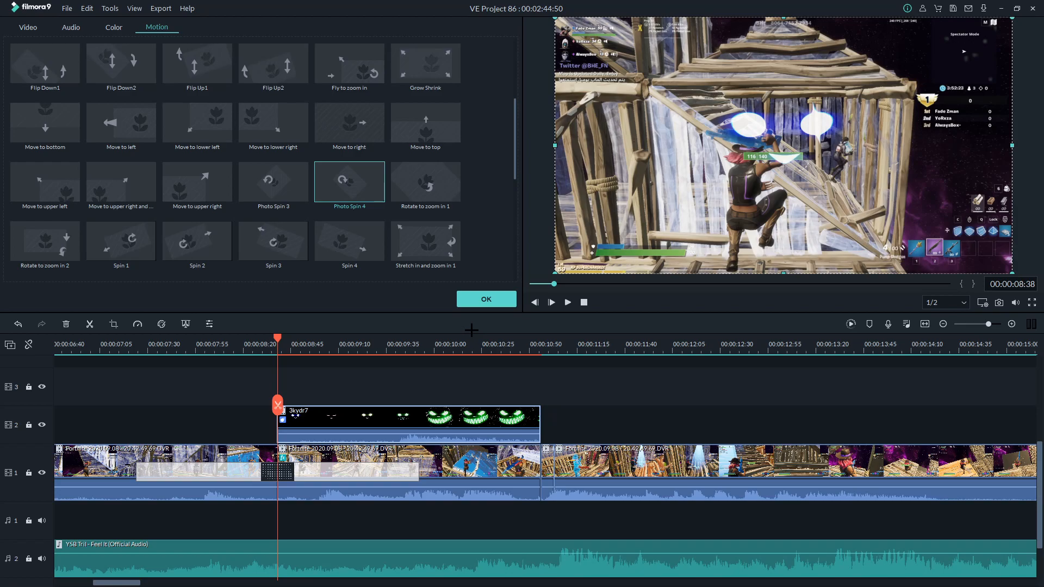
left_click(483, 300)
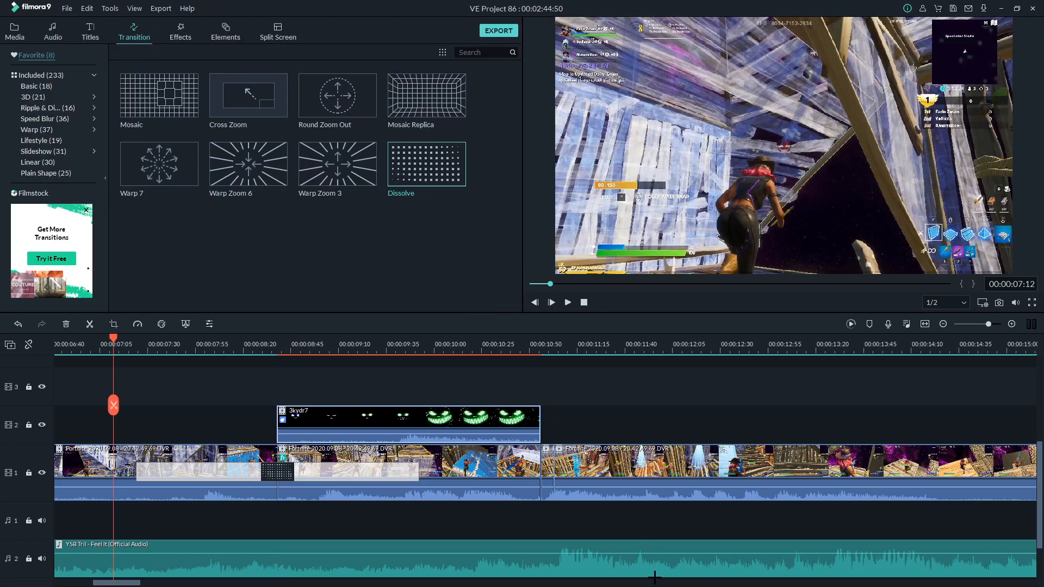
key("space")
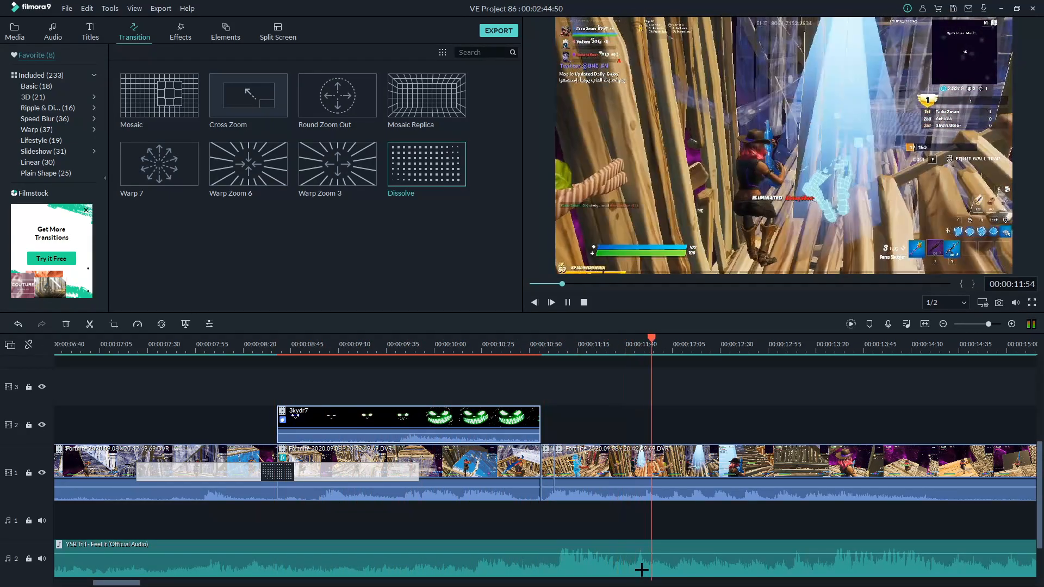
key("space")
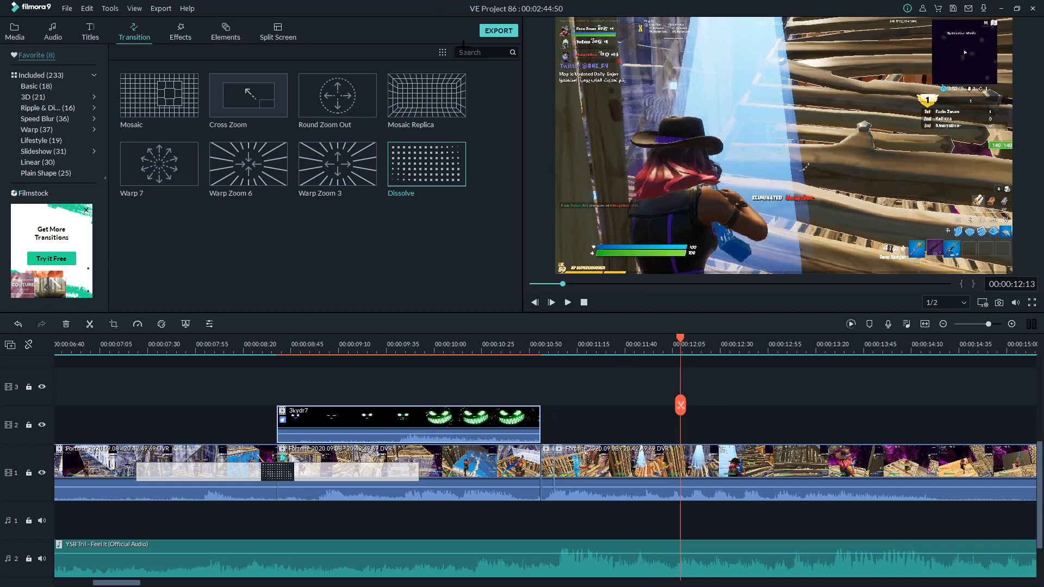
Step: Find the Chaos 2 effect and place it on track 3, starting at the end of the 3kydr7 overlay
left_click(181, 31)
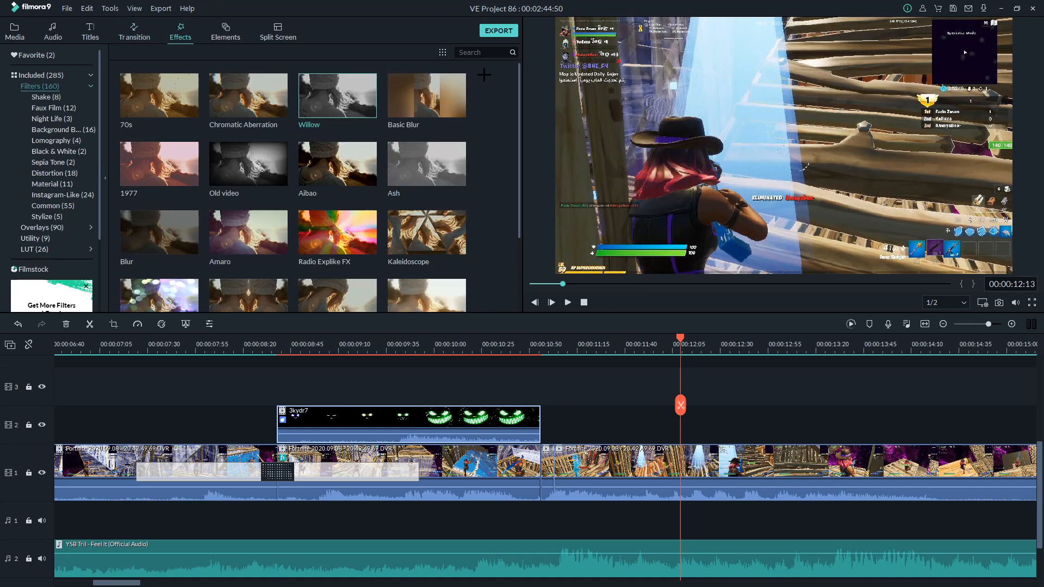
type("chao")
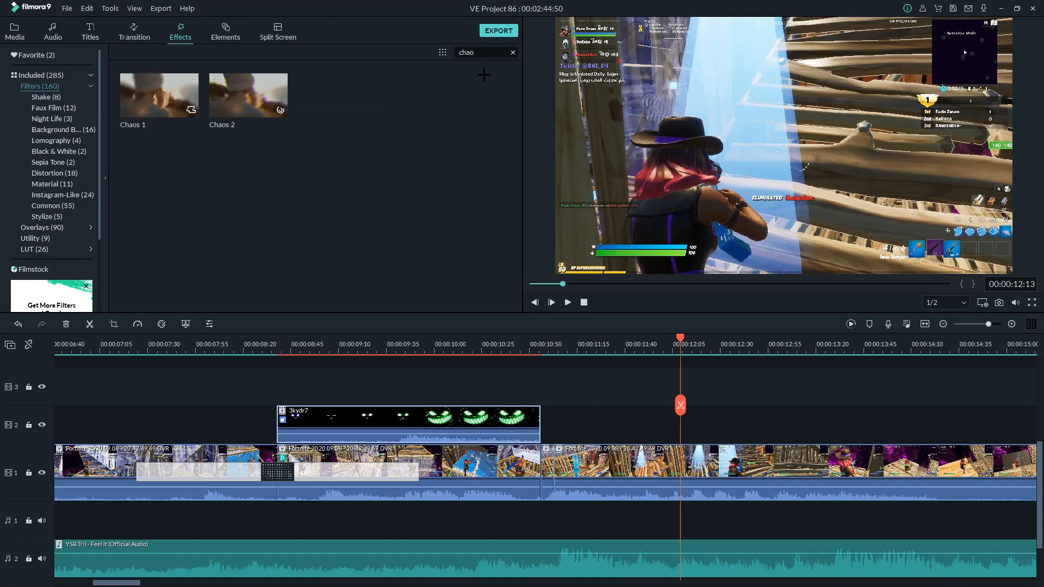
left_click_drag(249, 96, 550, 381)
left_click(531, 348)
key("ctrl+equal")
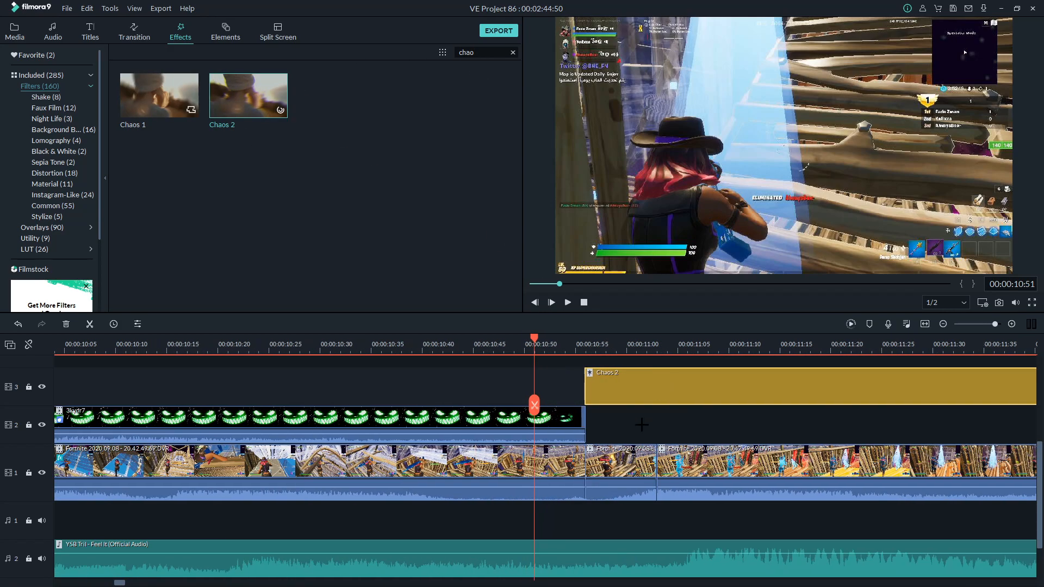
Step: Move the Chaos 2 effect two frames earlier so that it starts at 00:00:10:54
left_click(583, 347)
key("Right")
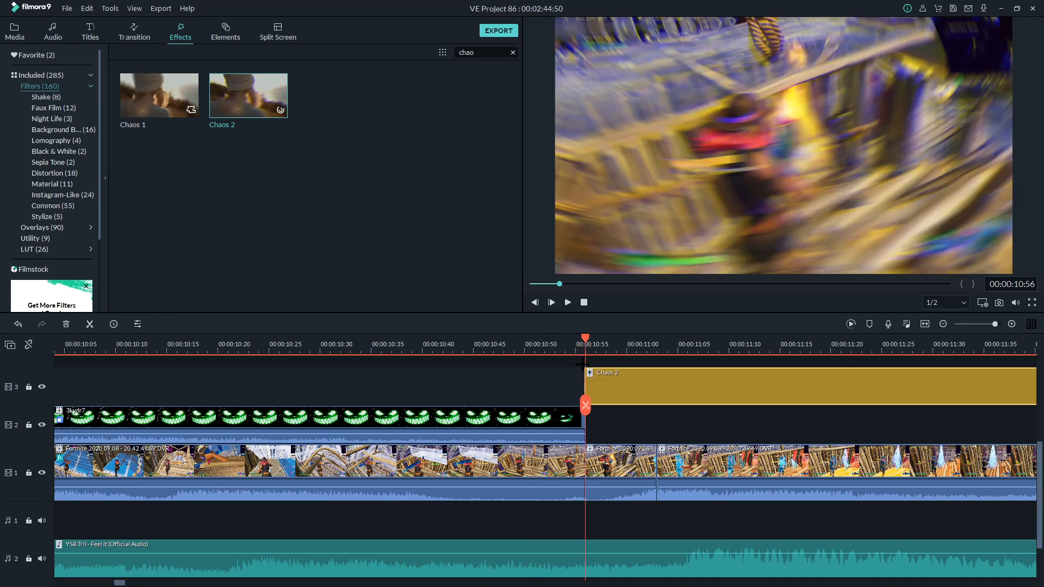
key("Left")
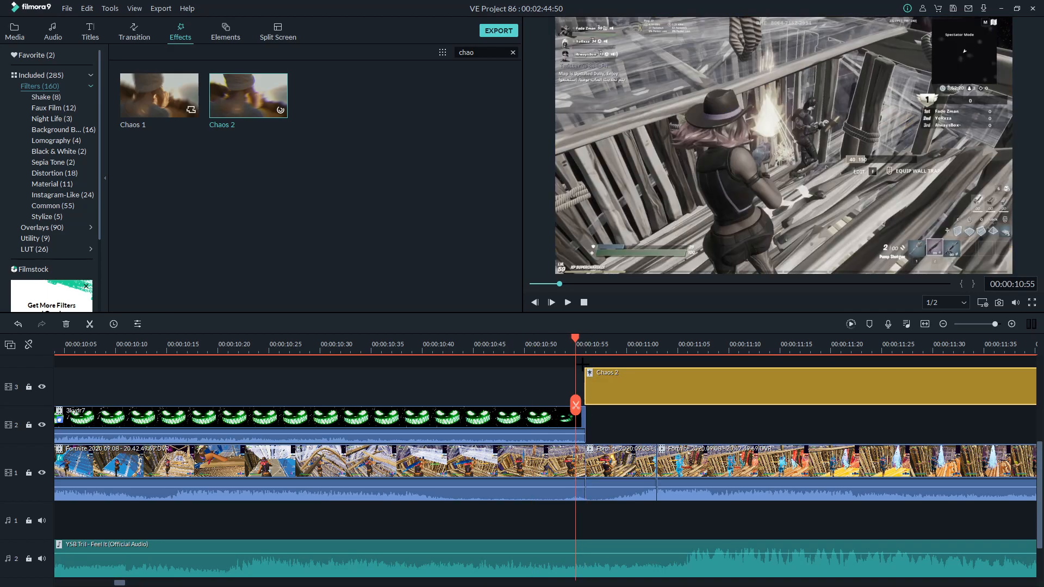
key("Left")
left_click_drag(657, 387, 620, 387)
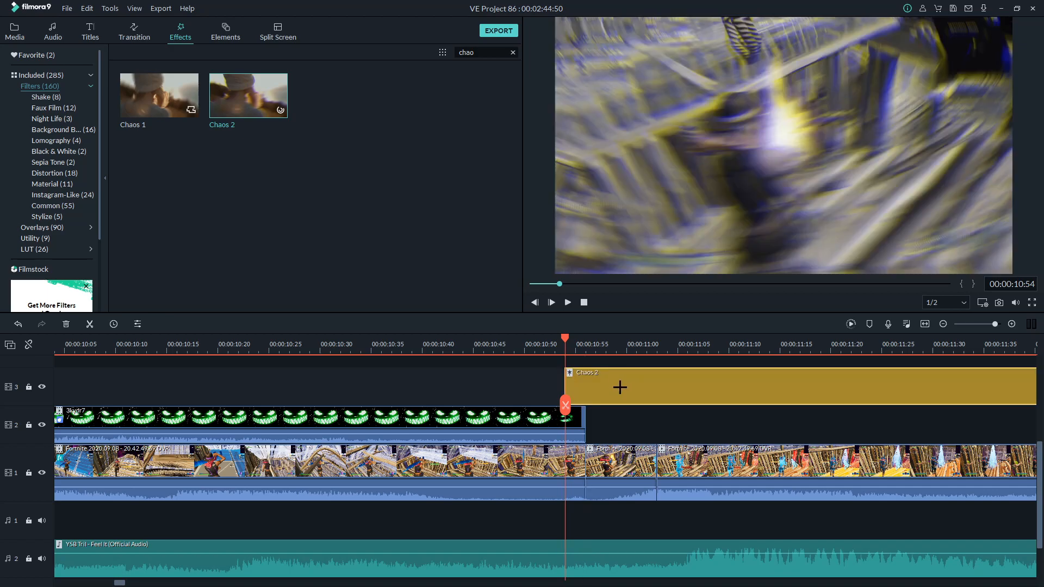
Step: Turn off RGB Separate for the Chaos 2 effect and lower its frequency to about 59
double_click(620, 387)
left_click(190, 70)
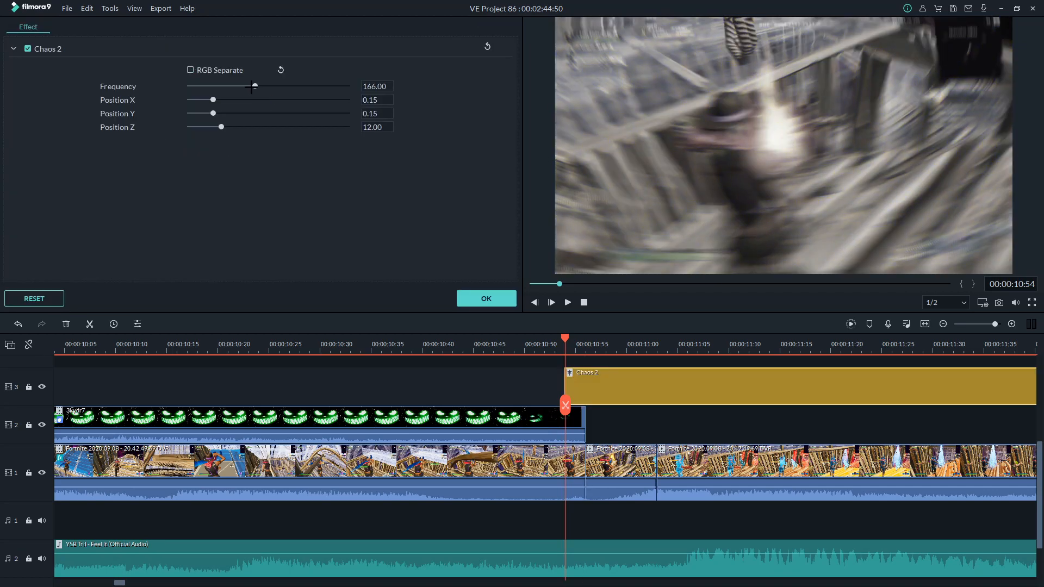
left_click_drag(252, 87, 212, 88)
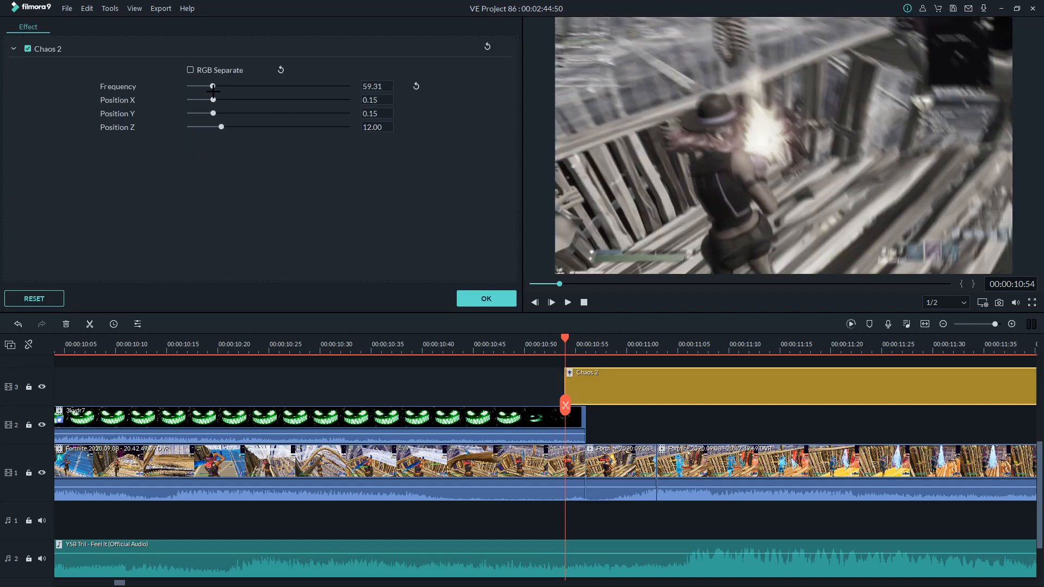
left_click(484, 297)
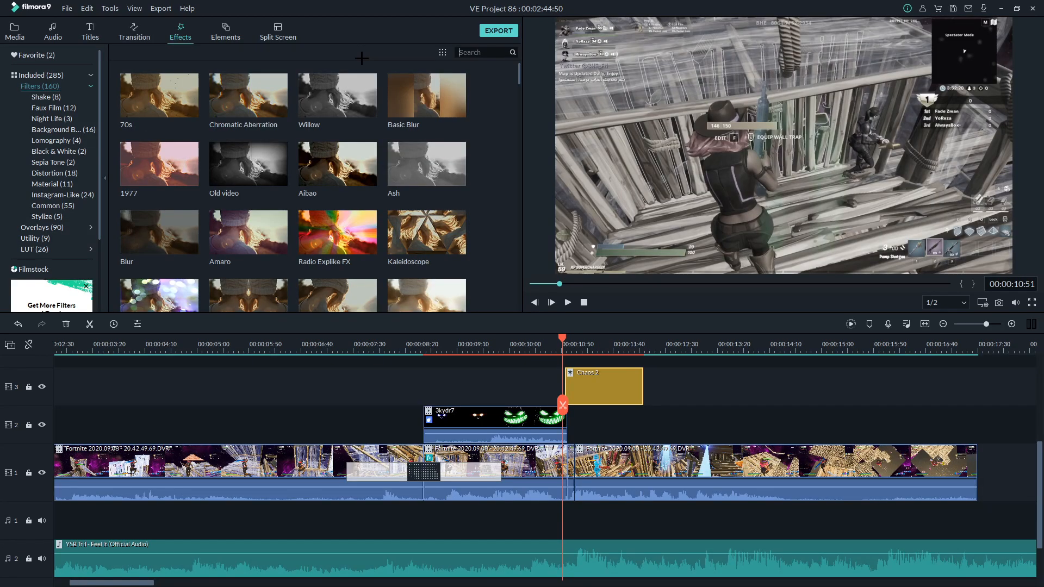
Step: Find the Glow effect and place it on track 2 directly after the 3kydr7 overlay
type("glo")
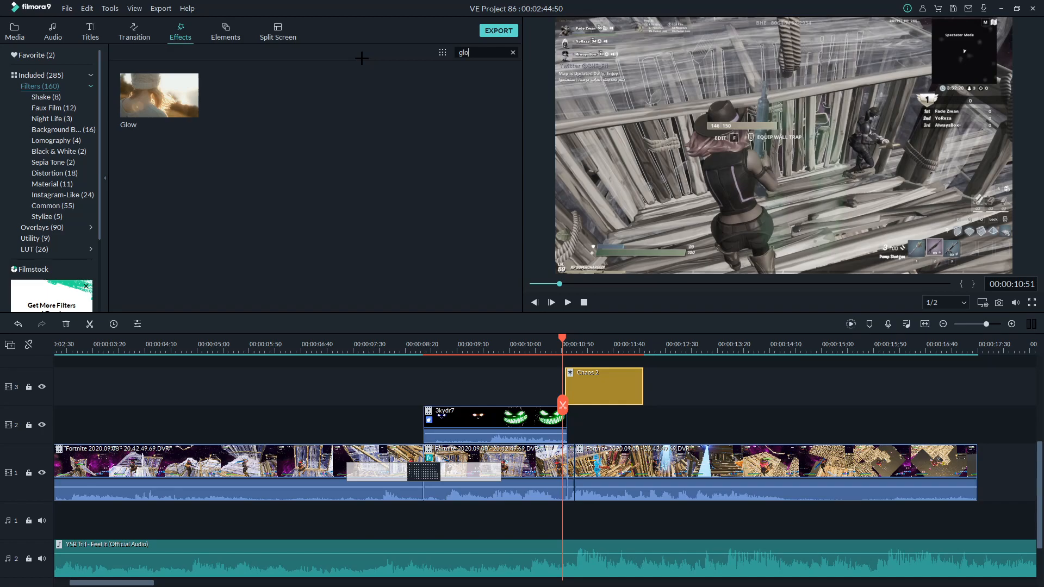
left_click_drag(163, 97, 580, 419)
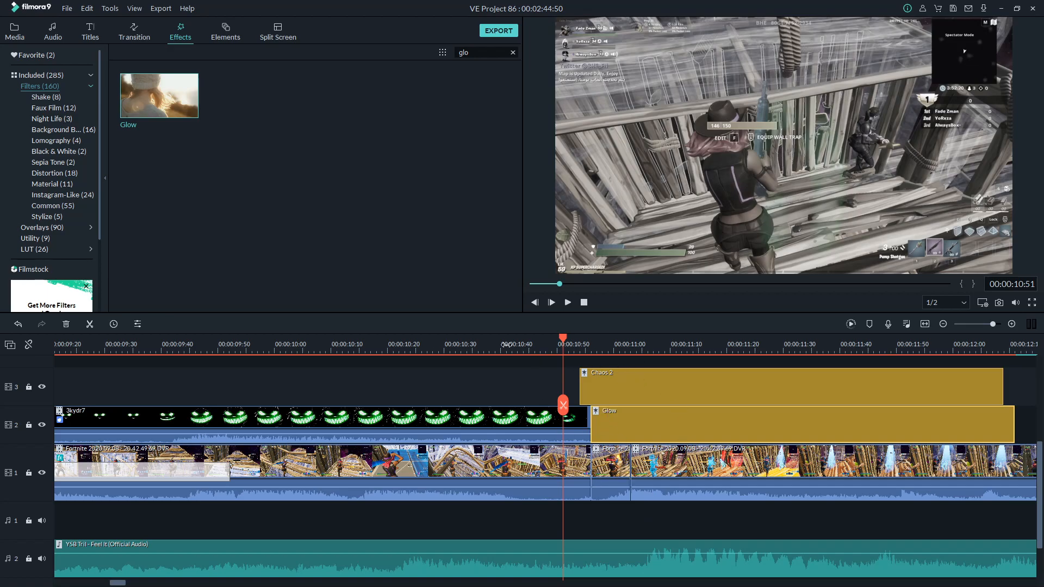
scroll(636, 340, "down", 5)
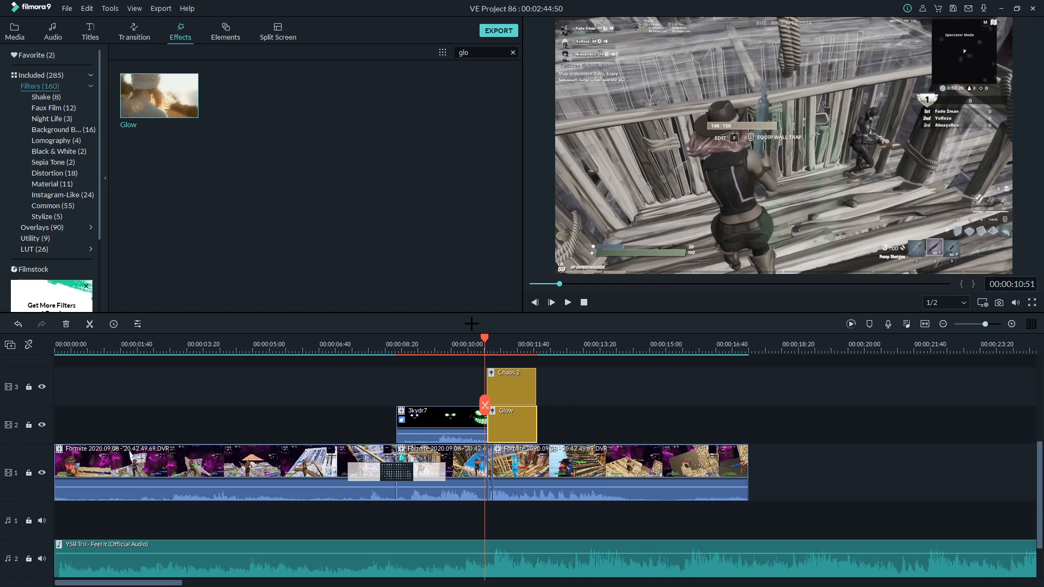
Step: Detach the audio of the last gameplay segment and slow its video to 0.50x
right_click(545, 463)
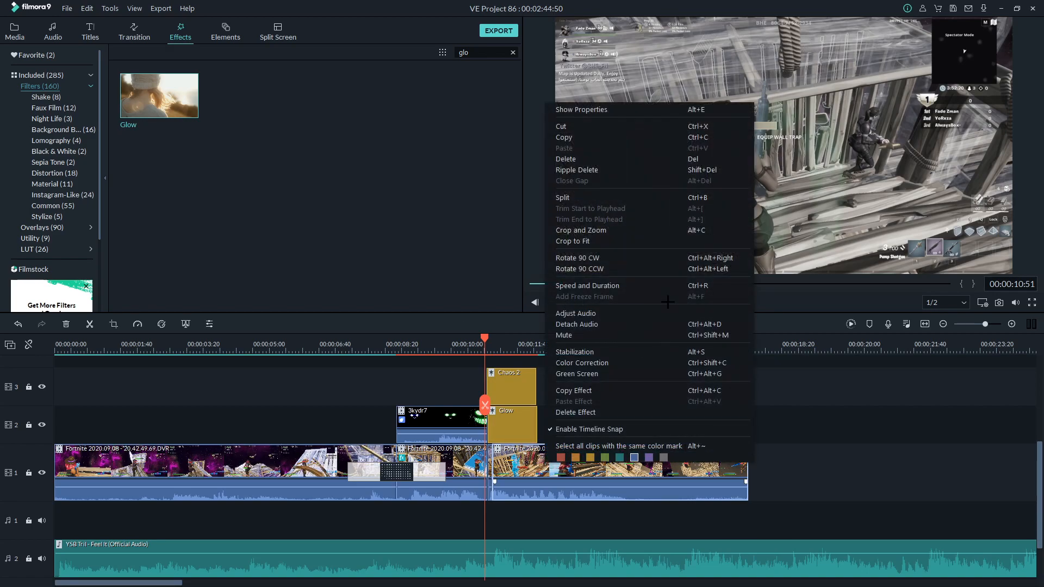
left_click(604, 324)
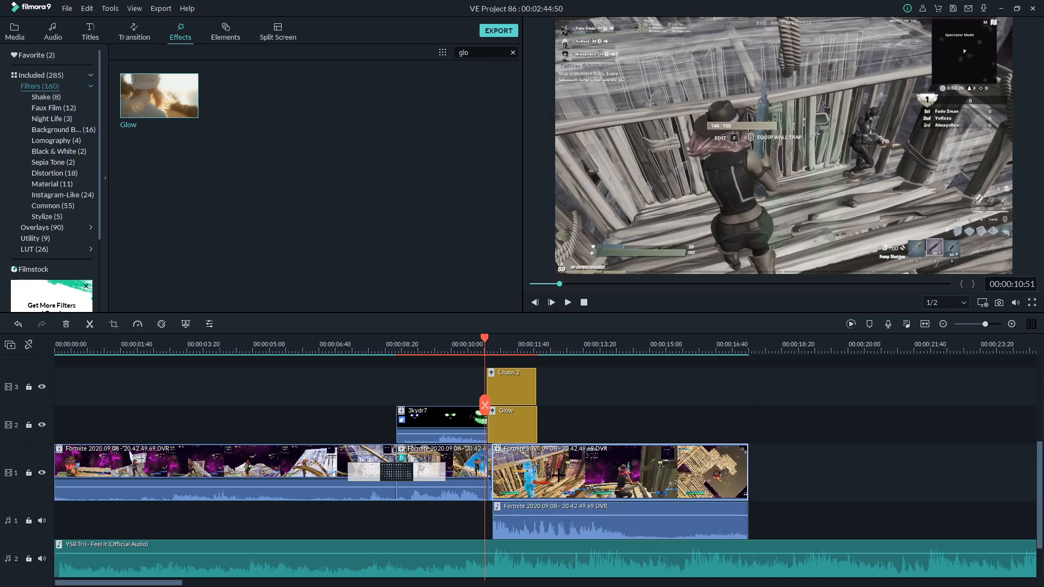
left_click(137, 324)
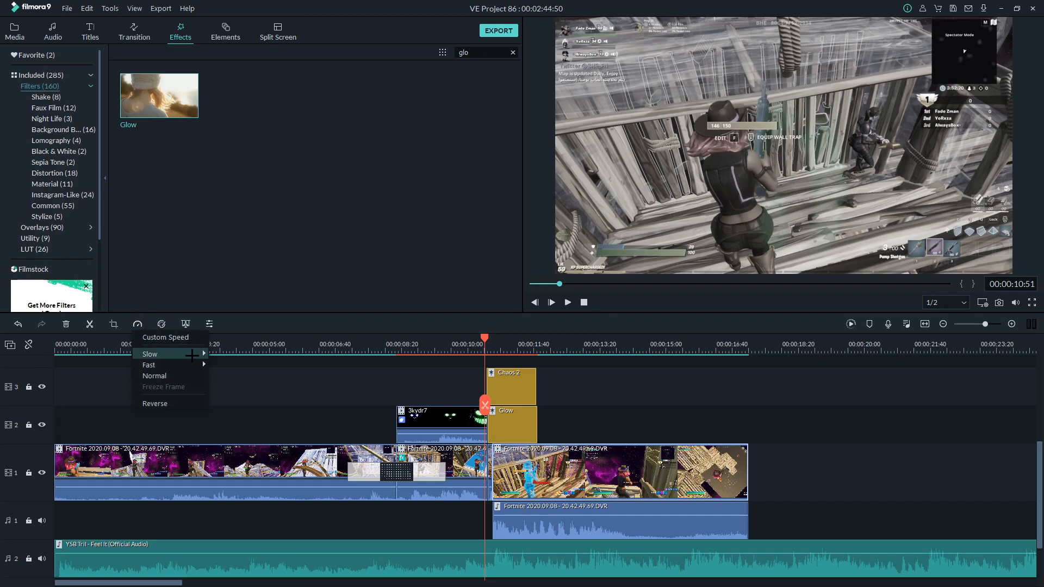
left_click(223, 355)
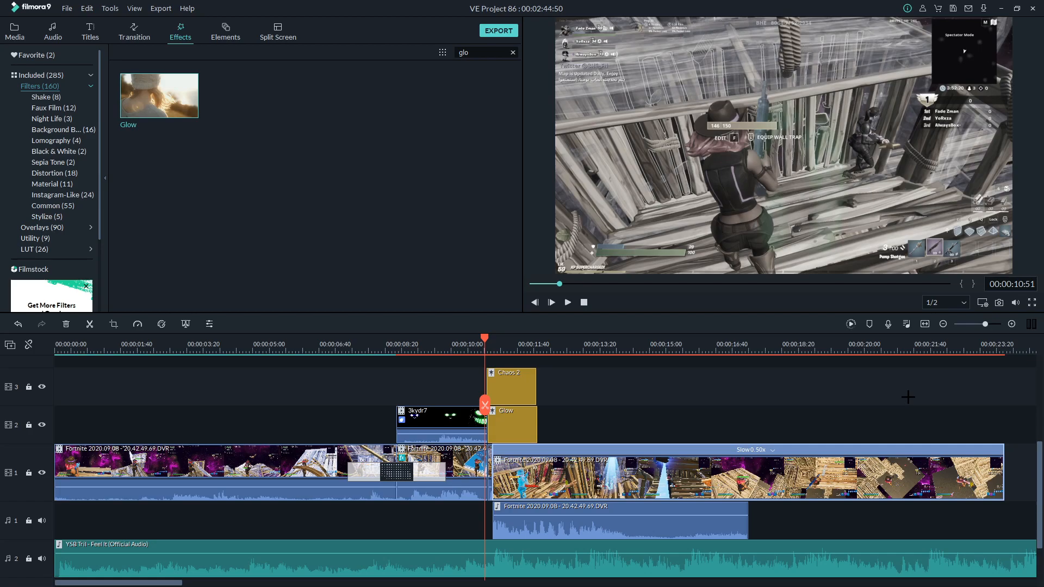
Step: Trim the end of the slowed gameplay segment to about 14 seconds on the timeline and play back the edit
left_click_drag(611, 348, 458, 387)
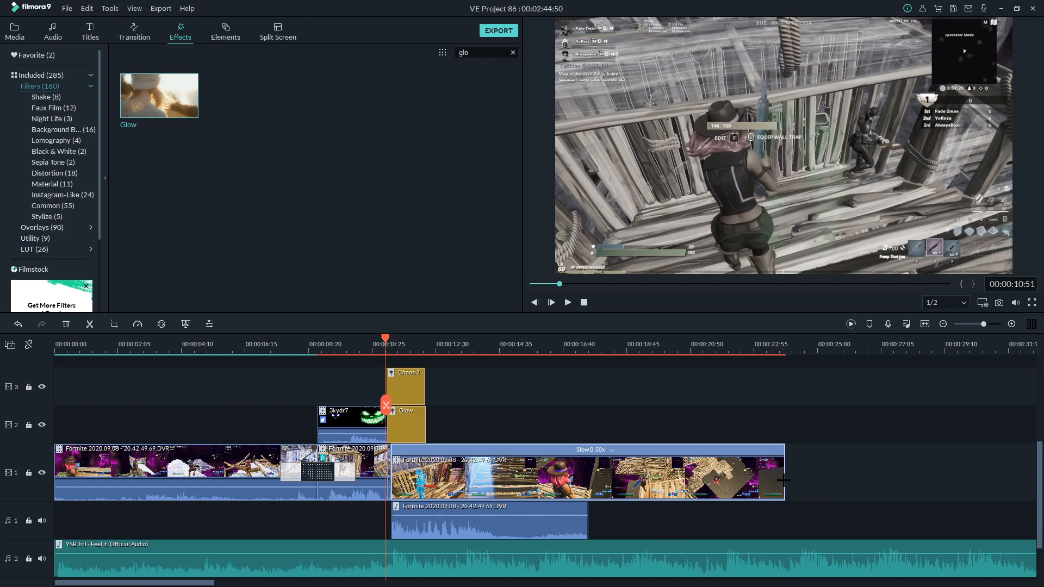
left_click_drag(785, 480, 739, 481)
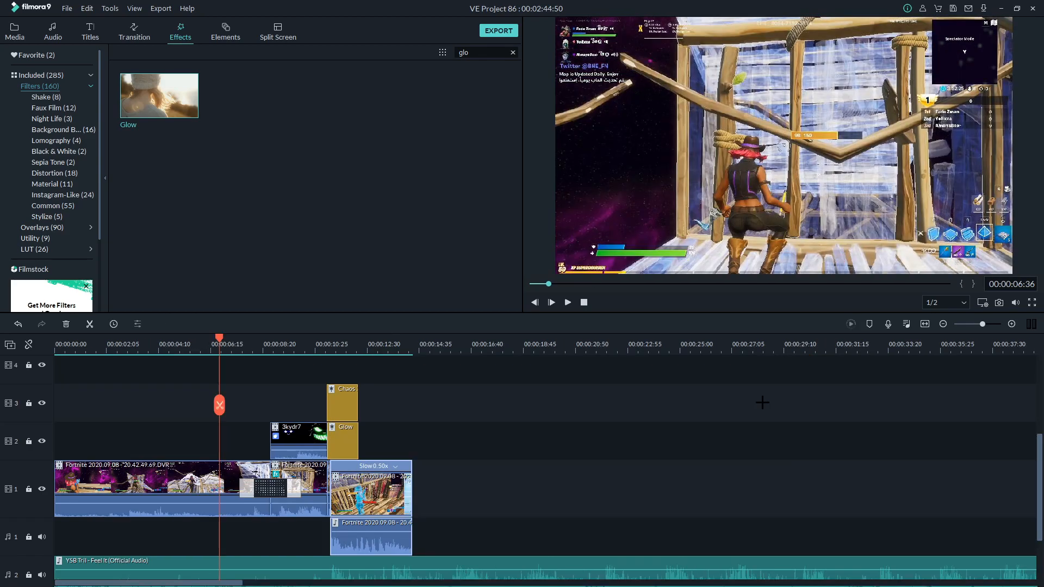
key("space")
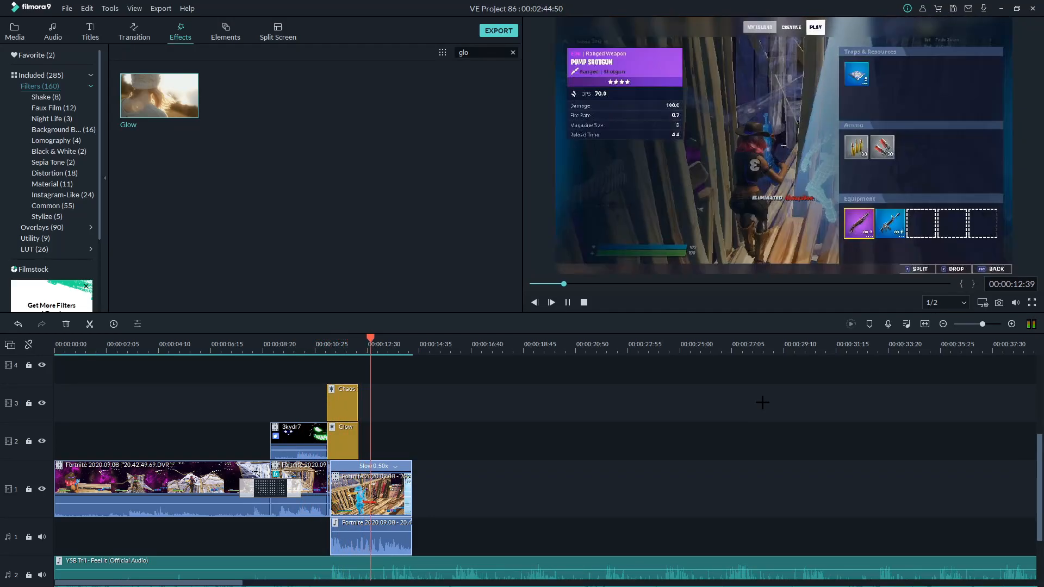
key("space")
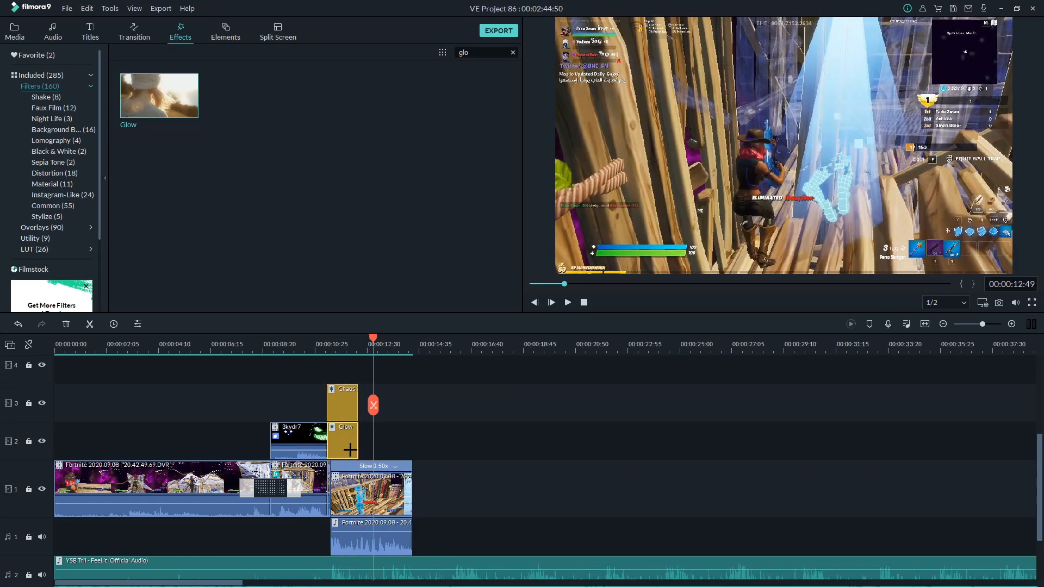
Step: Extend the Glow effect to the end of the slowed gameplay segment
left_click_drag(357, 451, 410, 465)
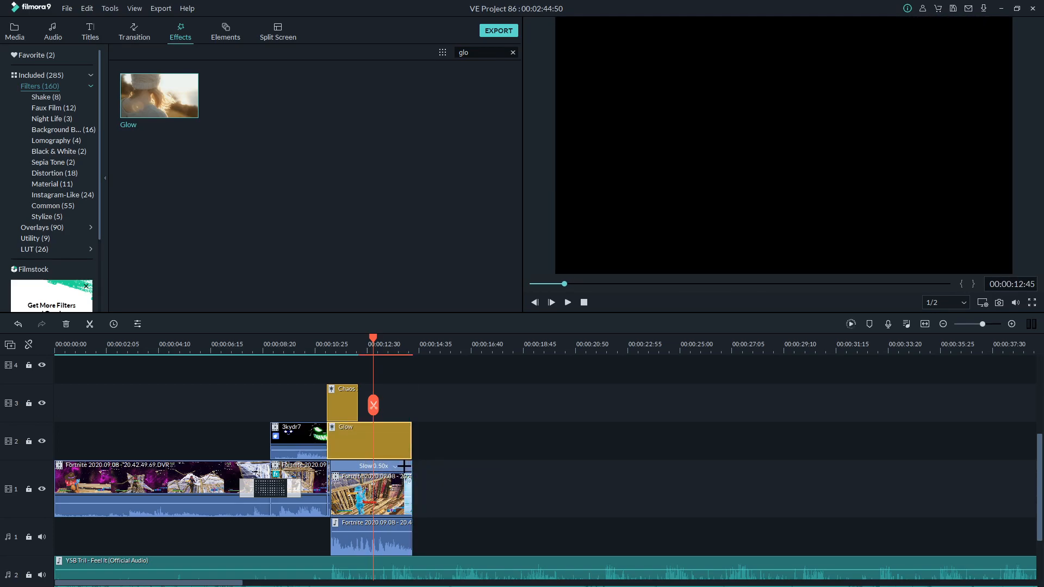
left_click(230, 348)
left_click_drag(307, 347, 360, 365)
scroll(348, 376, "down", 2)
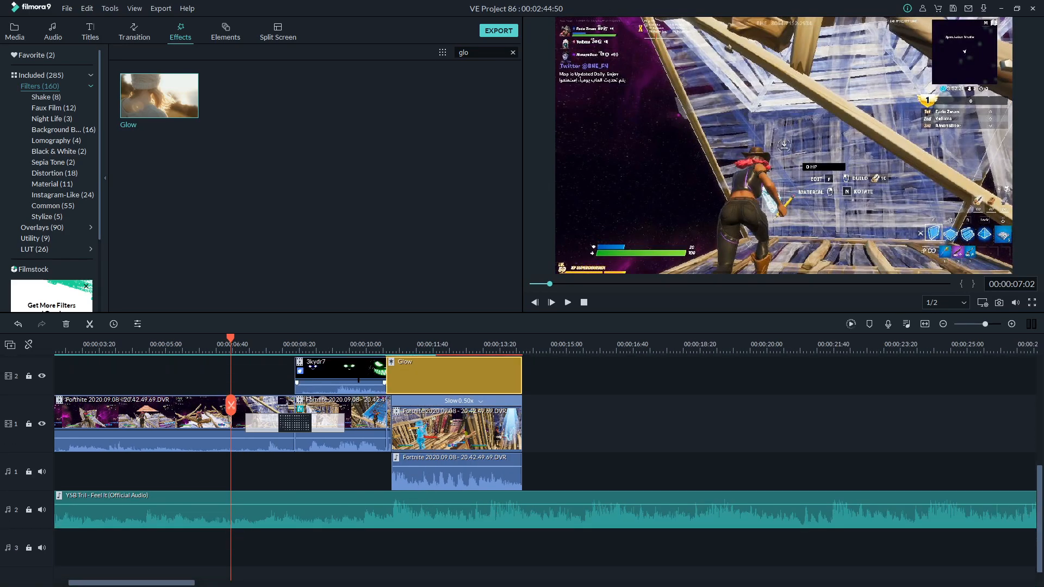
Step: Add a volume keyframe to the music track at the start of the dissolve transition, at 00:00:07:24
left_click(247, 351)
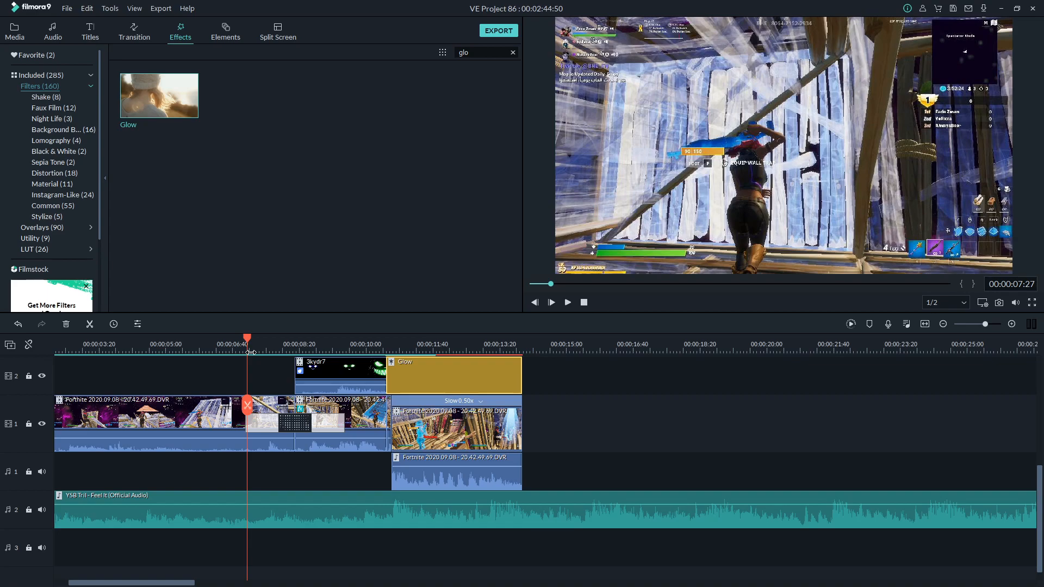
left_click_drag(274, 345, 301, 370)
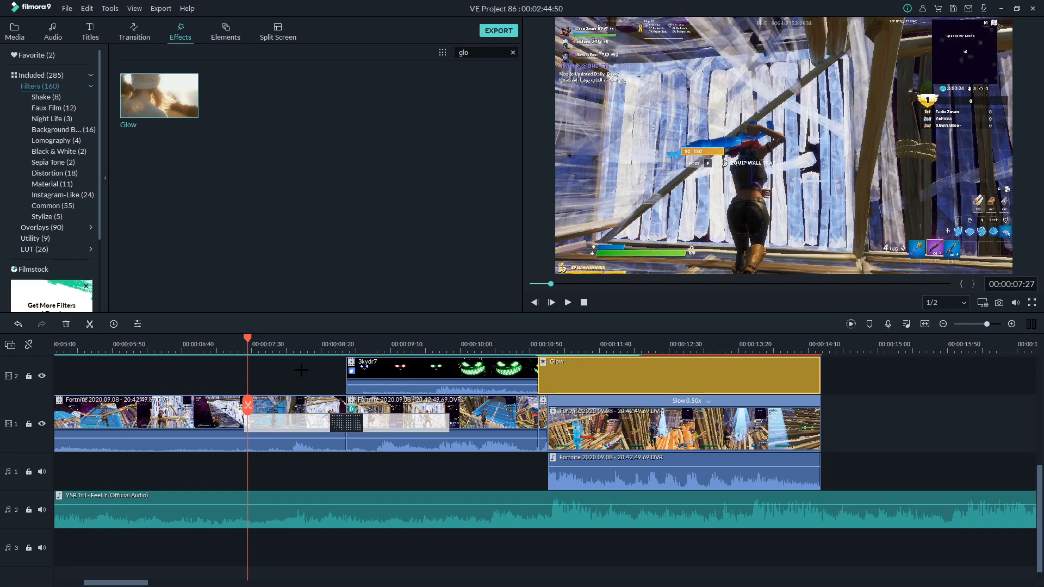
left_click(243, 340)
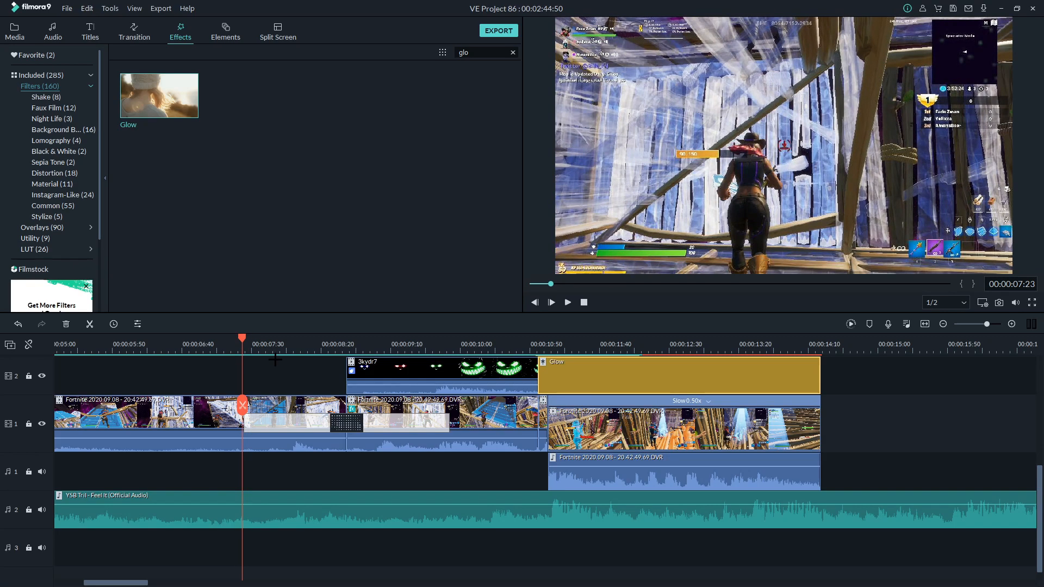
key("space")
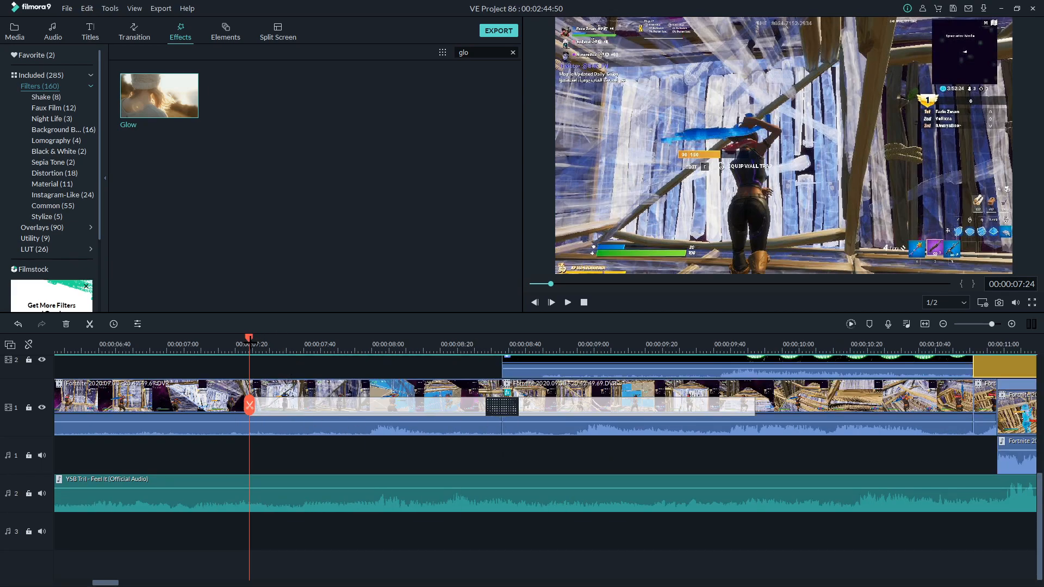
mouse_move(250, 341)
left_mouse_down()
mouse_move(239, 344)
mouse_move(247, 347)
left_mouse_up()
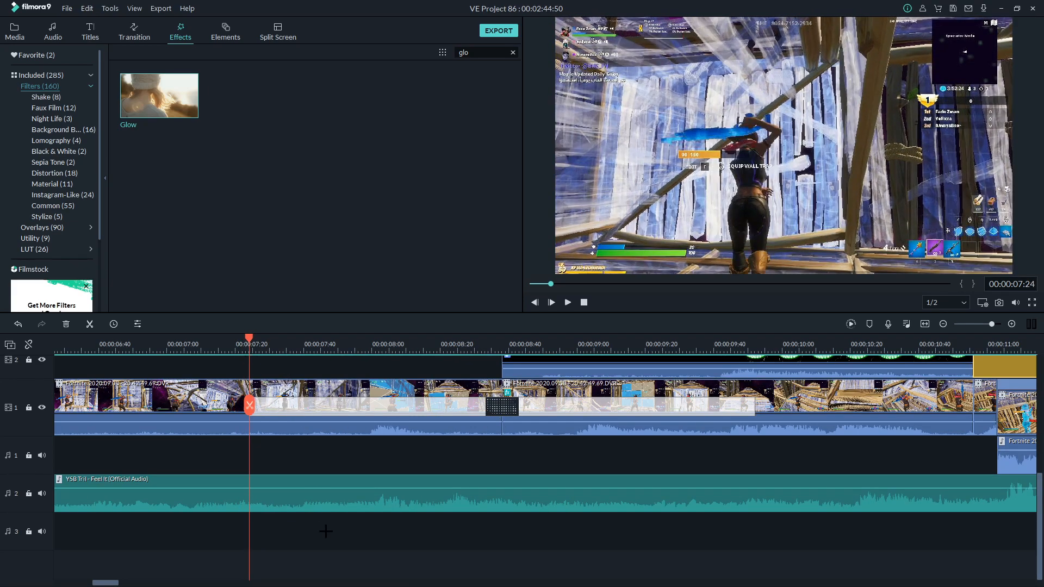
double_click(299, 496)
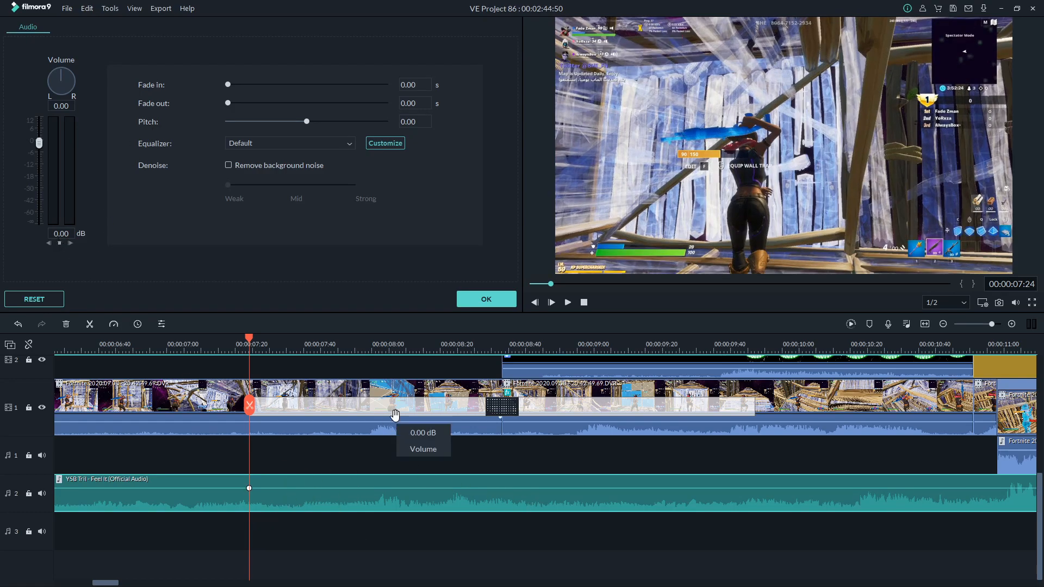
Step: Add a second music volume keyframe at the end of the dissolve, at 00:00:09:52, and lower it to about -15.96 dB
left_click(759, 353)
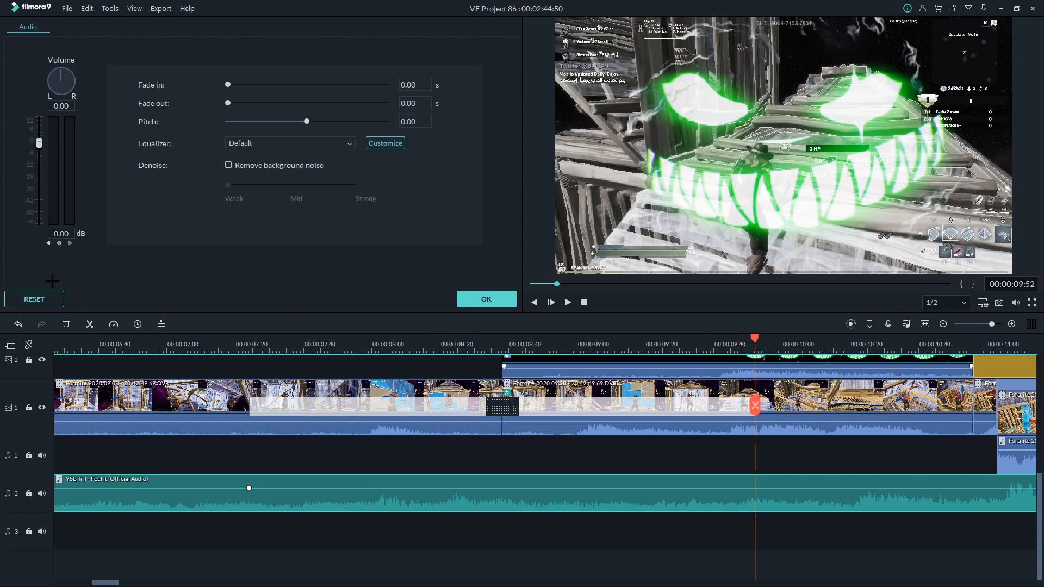
left_click(754, 489)
left_click_drag(755, 492, 758, 498)
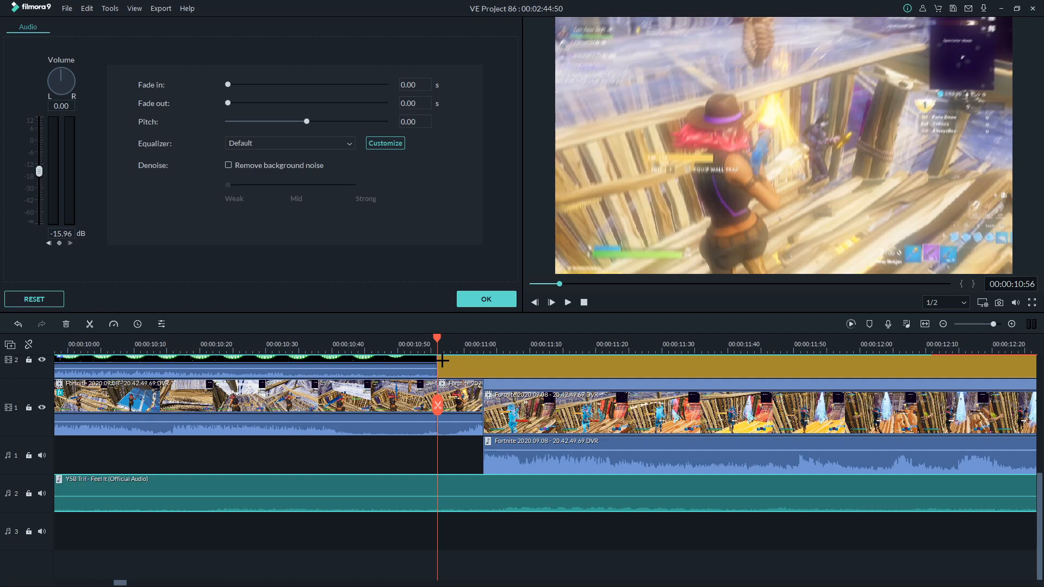
Step: Add a music volume keyframe at 00:00:10:51, just before the Glow effect begins, keeping the lowered level
key("Left")
key("Left")
key("Left")
key("Left")
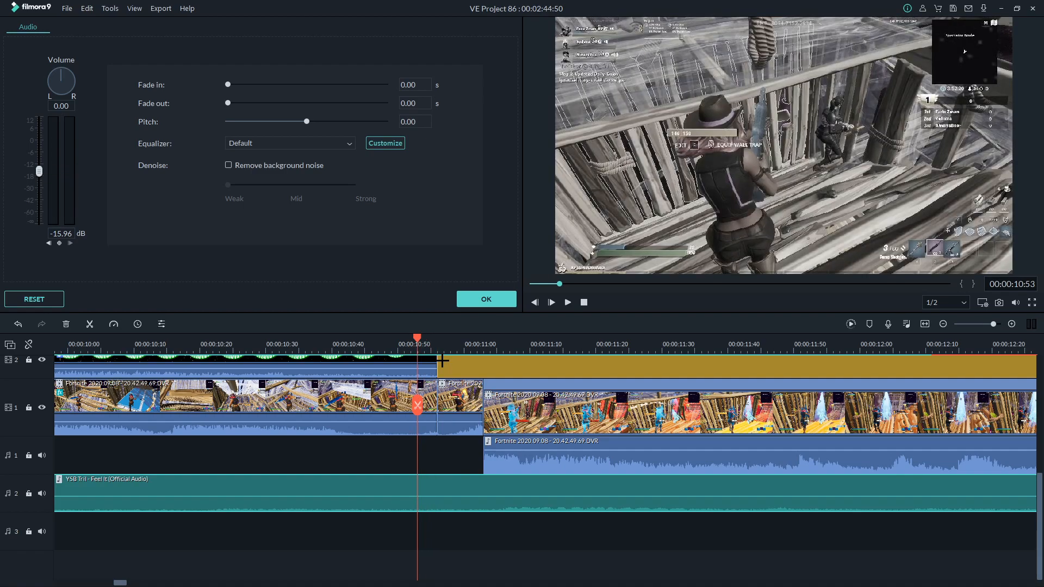
key("Left")
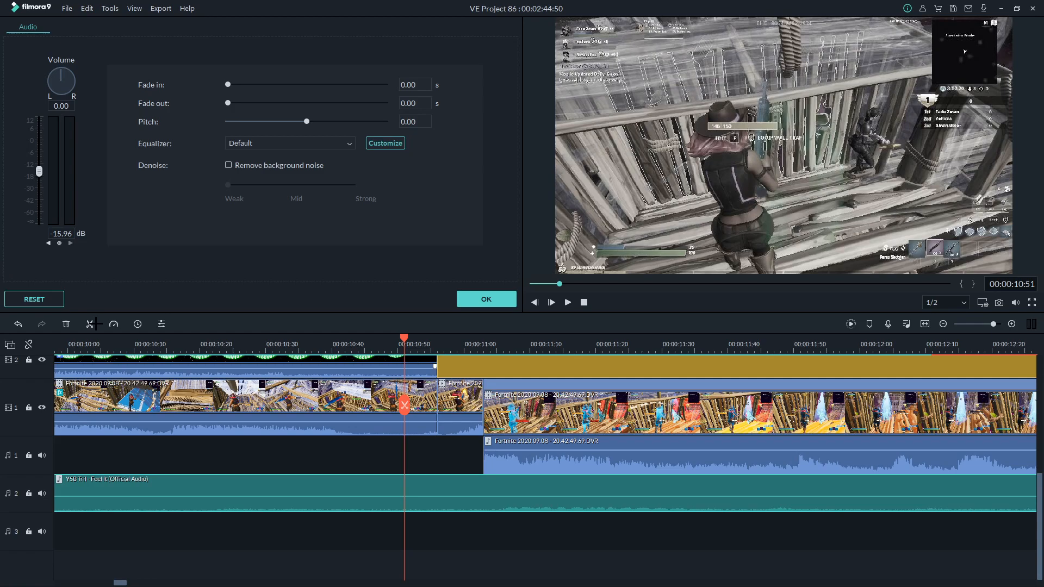
left_click(60, 243)
Step: Add a music volume keyframe at the start of the Glow effect, at 00:00:10:56, set it to 0 dB and accept the audio settings
left_click(437, 343)
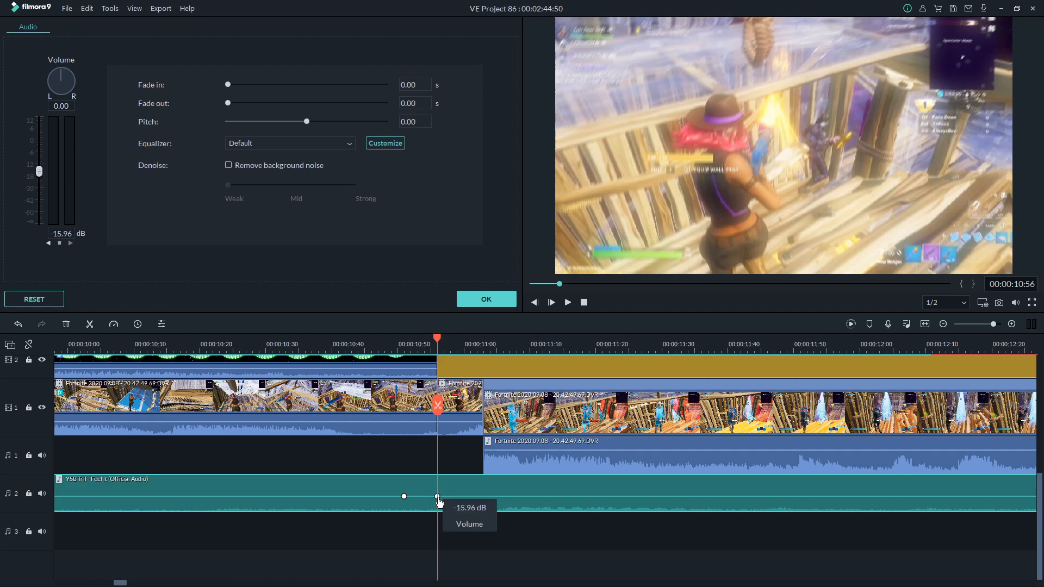
left_click(69, 234)
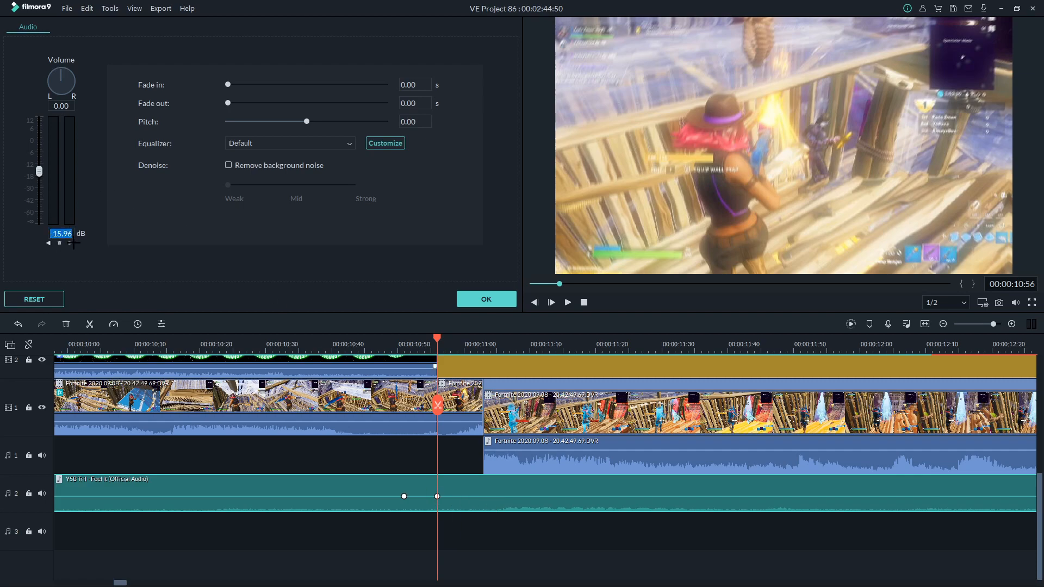
type("0")
key("Return")
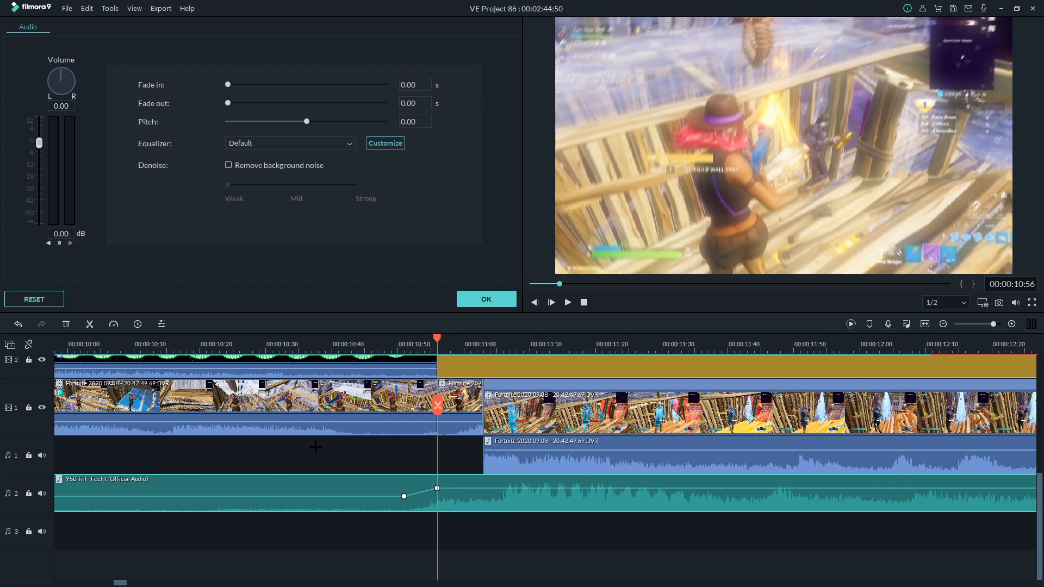
left_click(486, 299)
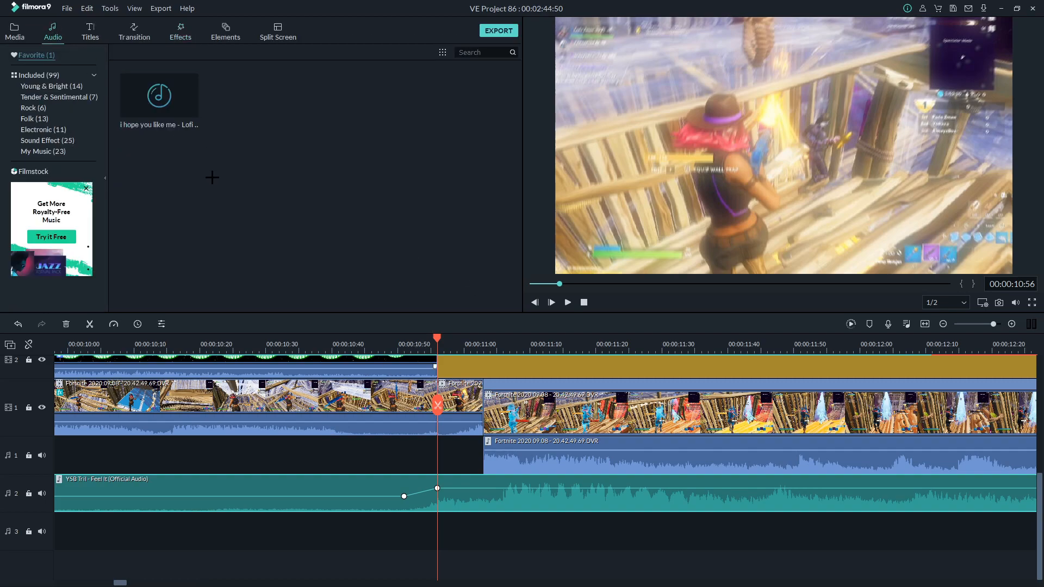
Step: Place the SWOOSH MAIN sound from My Music on audio track 3 around the start of the Glow effect and play back the transition
left_click(43, 151)
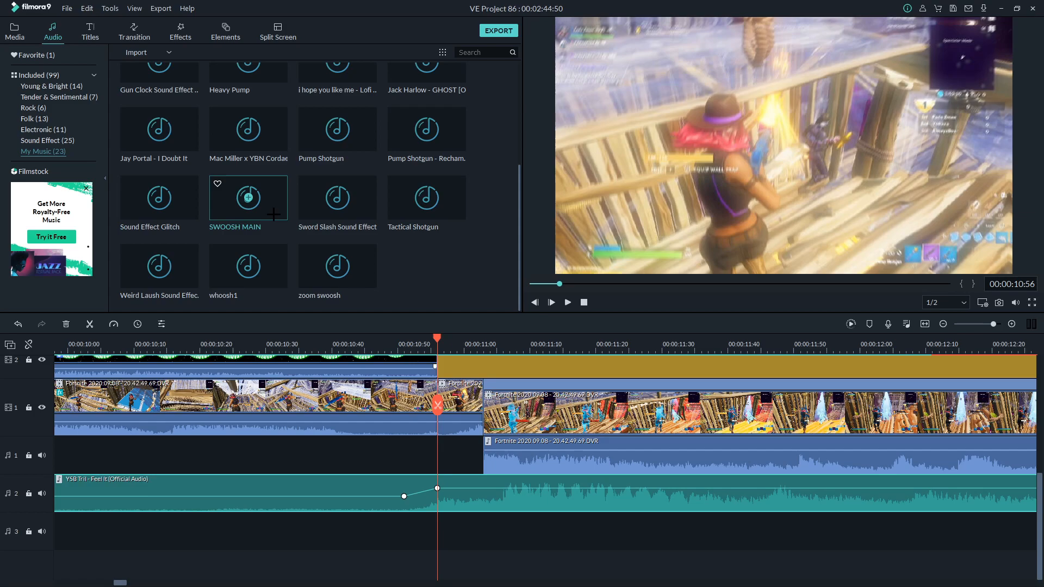
left_click_drag(274, 214, 268, 530)
scroll(471, 373, "down", 4)
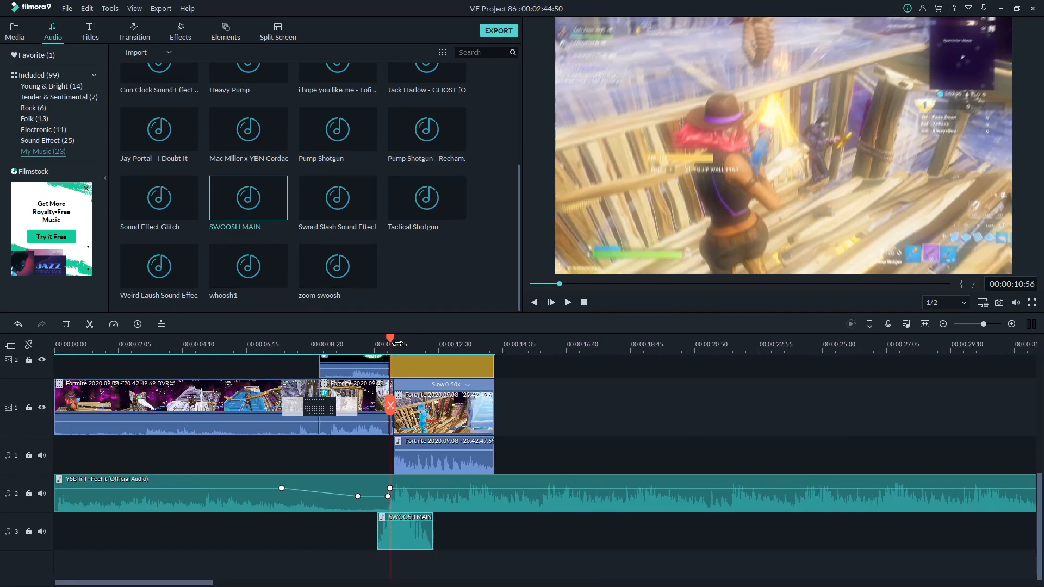
left_click_drag(388, 338, 273, 341)
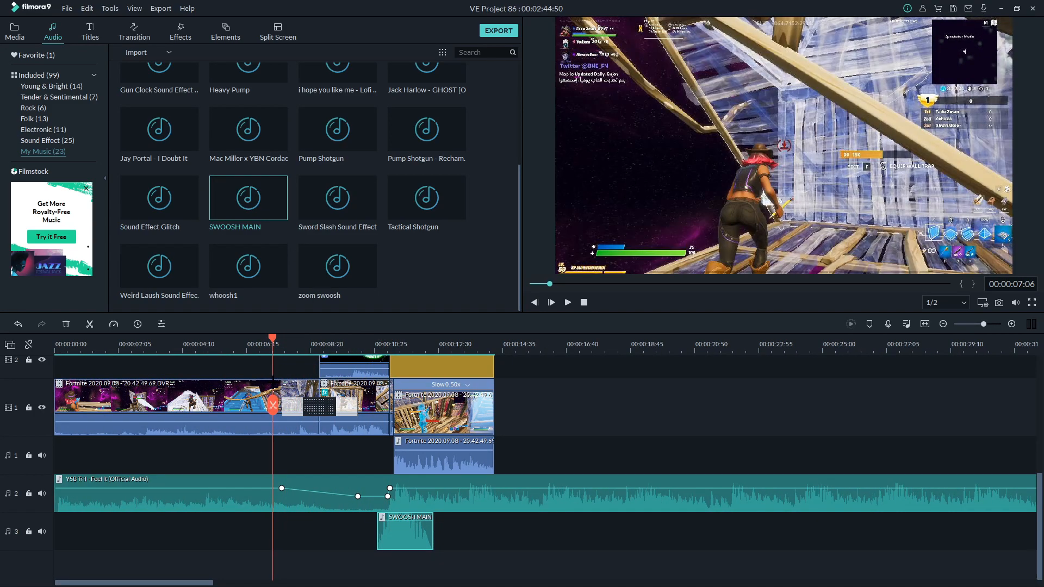
key("space")
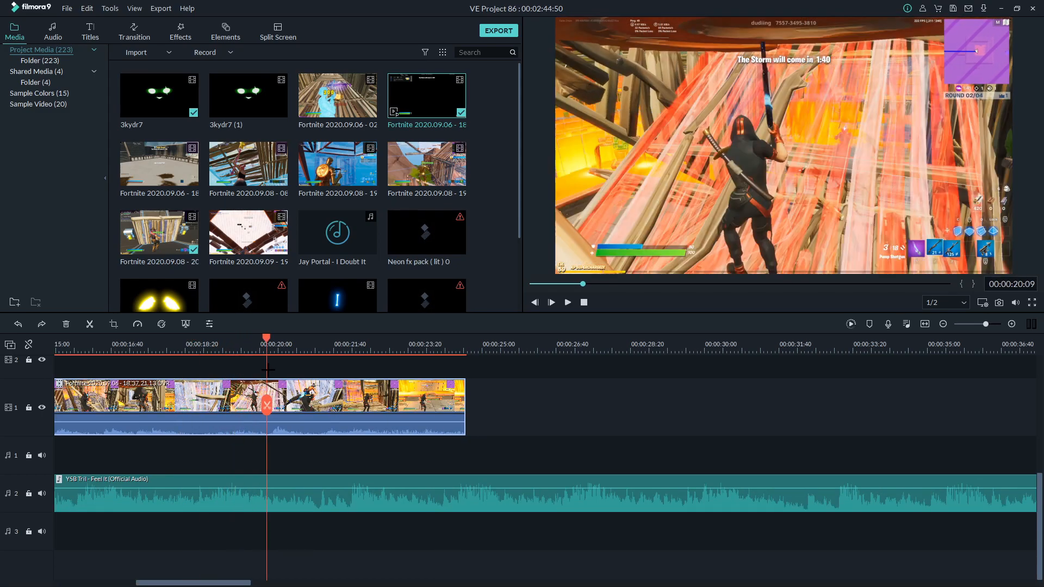
Step: Split the second gameplay clip at the kill shot, at 00:00:22:05, and check the cut against the music beat frame by frame
left_click_drag(316, 376, 349, 387)
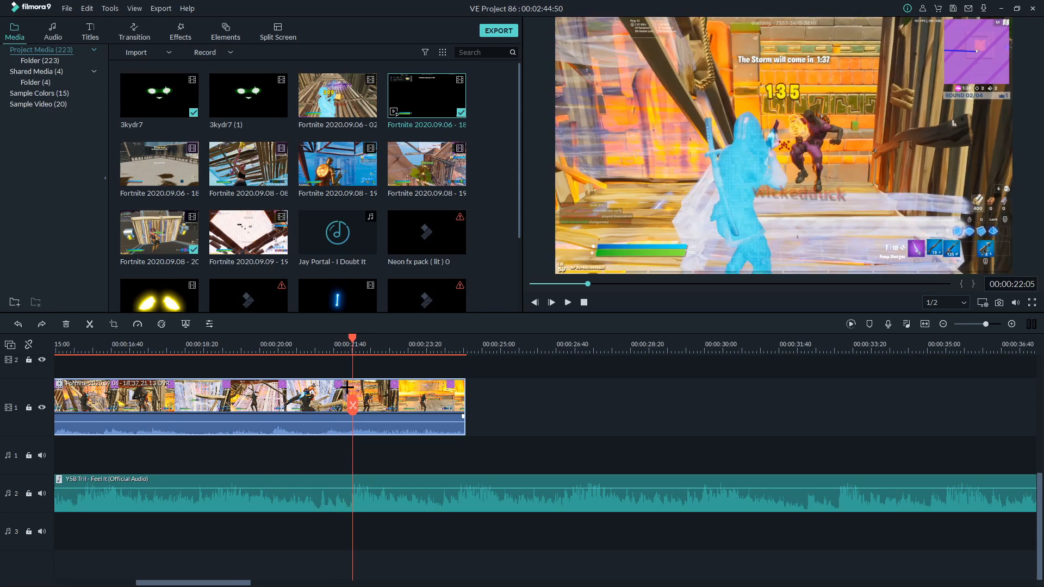
left_click(88, 324)
left_click(19, 324)
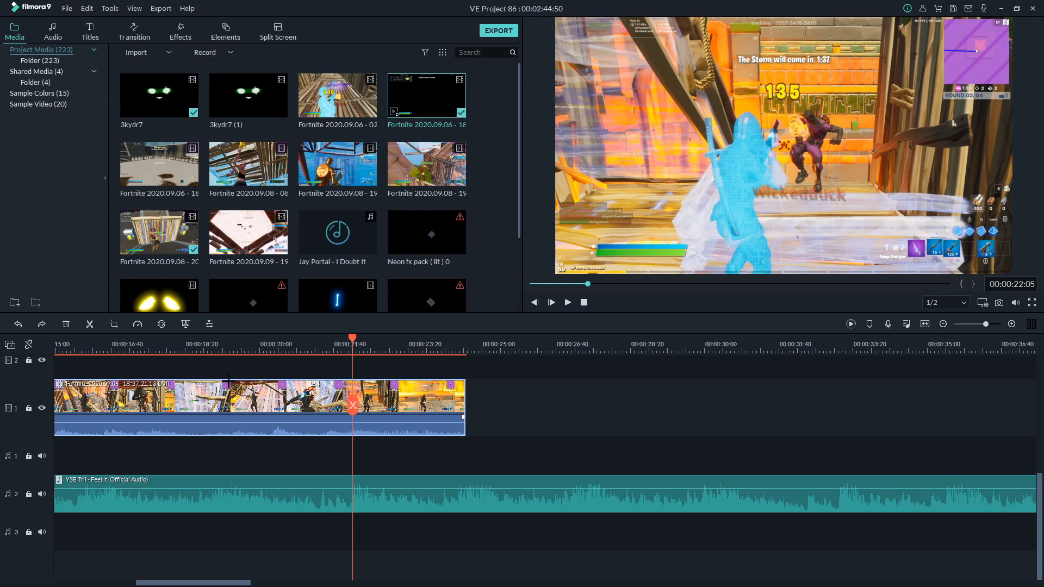
left_click(90, 325)
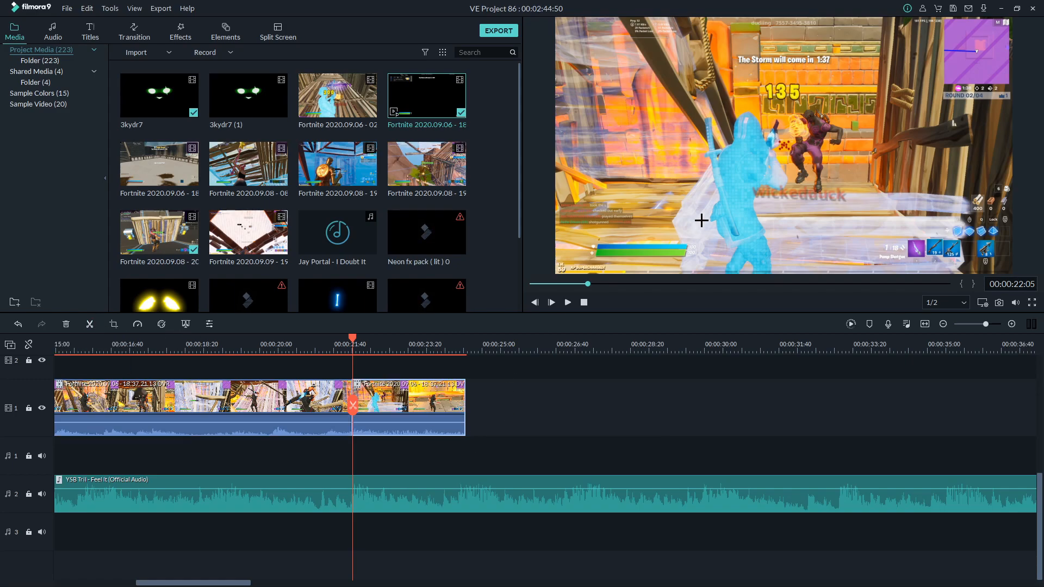
left_click_drag(378, 342, 440, 327)
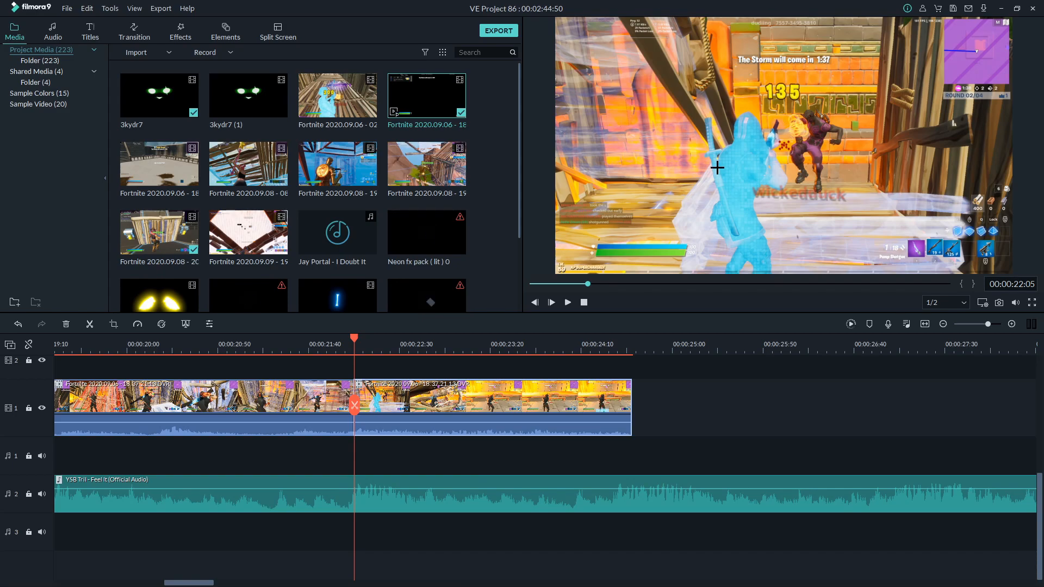
key("Left")
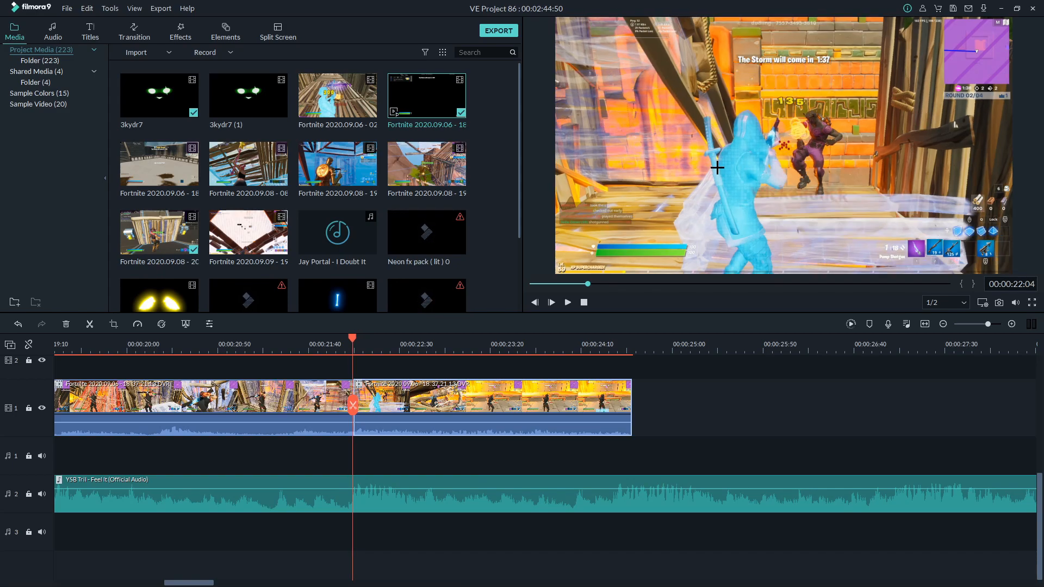
key("Right")
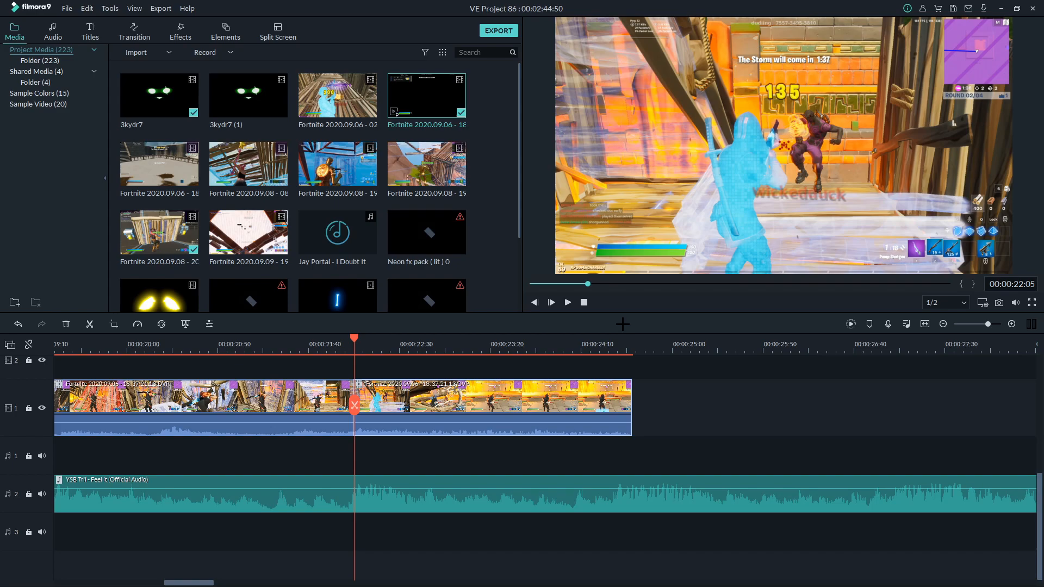
left_click_drag(348, 345, 370, 346)
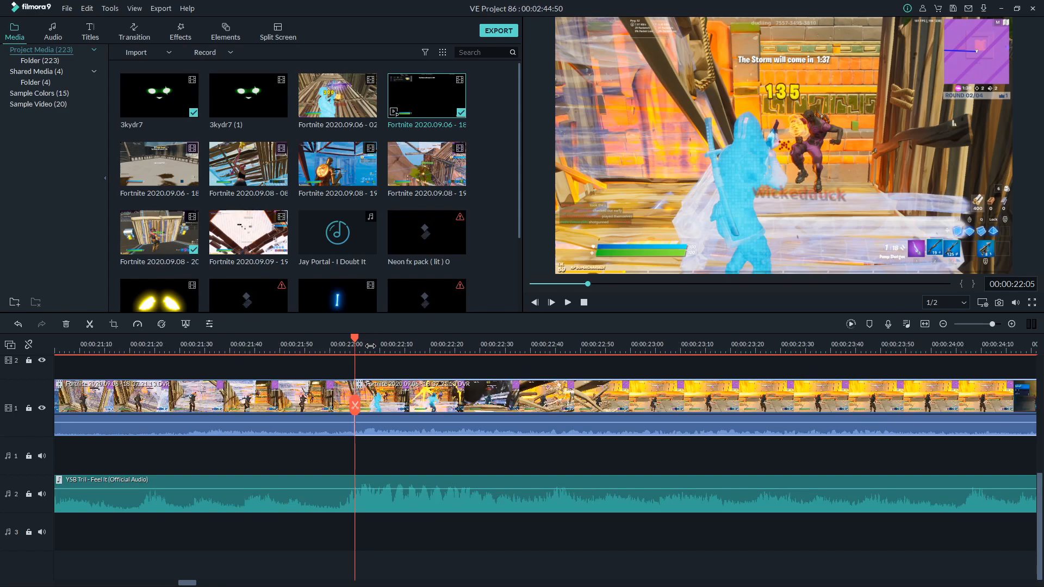
mouse_move(355, 338)
left_mouse_down()
mouse_move(344, 338)
mouse_move(358, 343)
left_mouse_up()
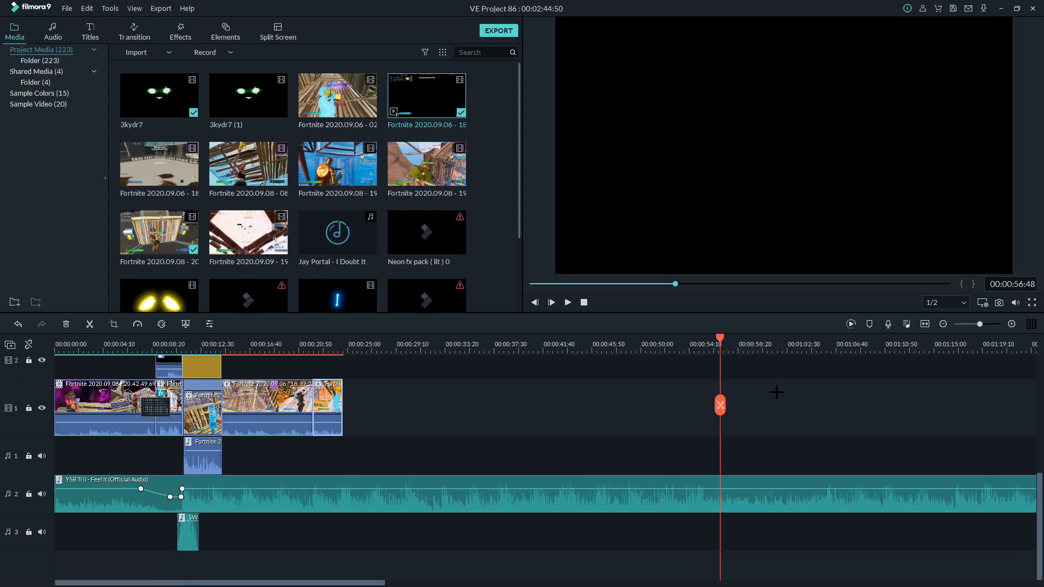
Step: Paste a copy of the second gameplay clip on track 1 at 00:00:56:48 and delete the original's segment after the kill-shot split
right_click(772, 392)
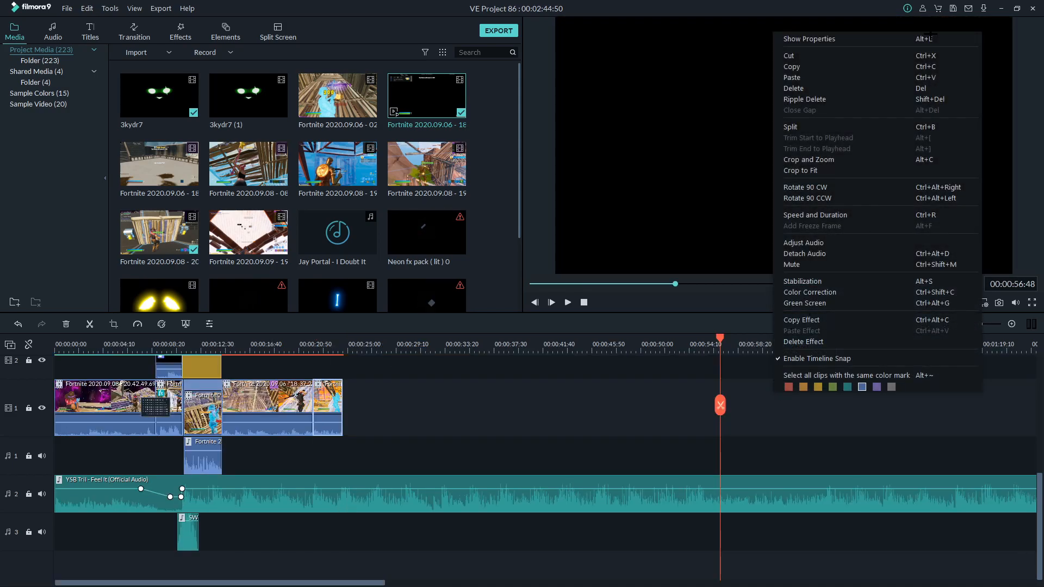
left_click(850, 78)
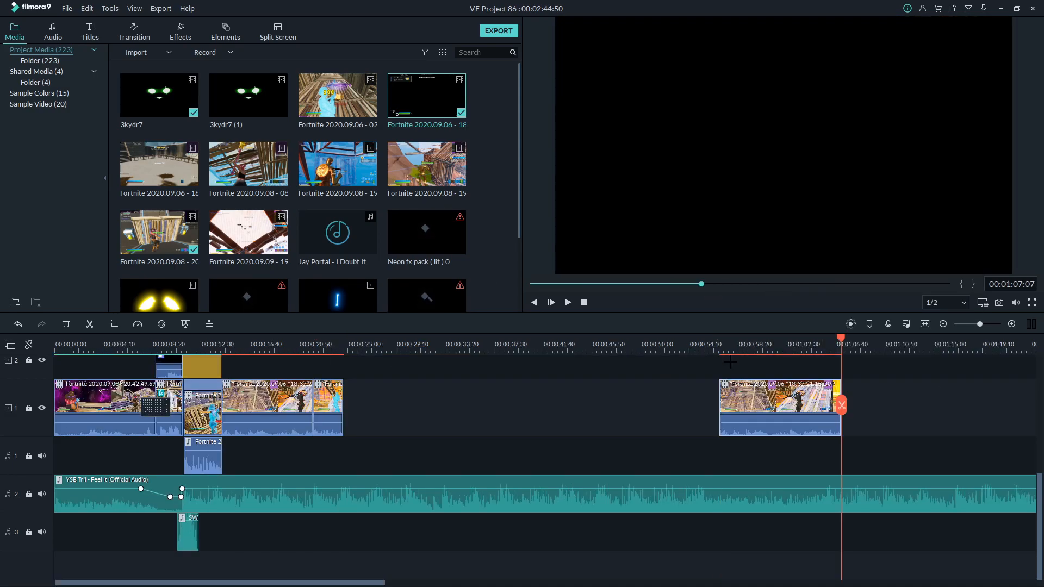
left_click(308, 339)
scroll(442, 395, "up", 2)
left_click(443, 395)
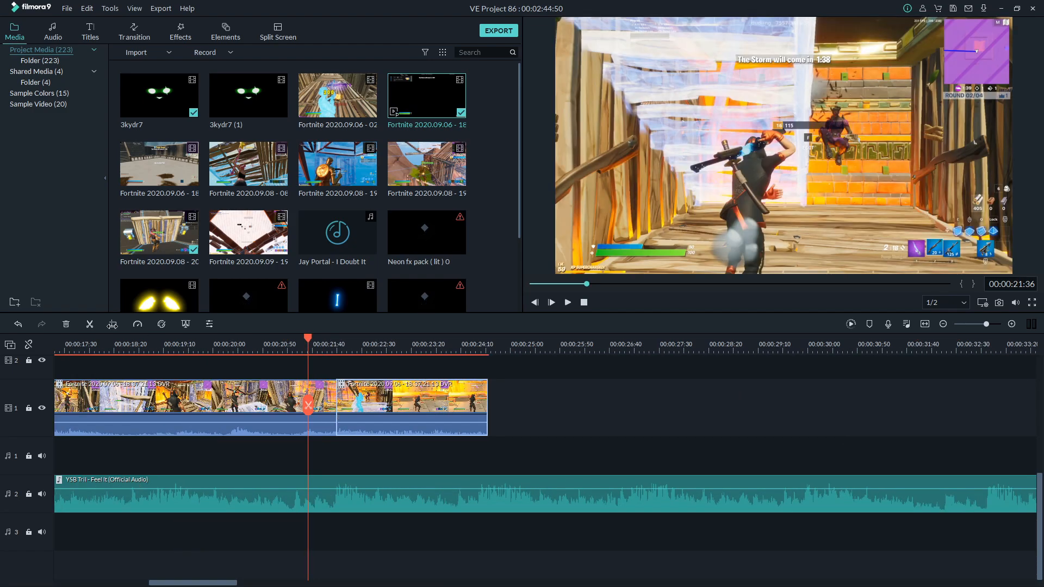
left_click(65, 324)
Step: Add a freeze frame to the second gameplay clip at 00:00:22:04 and trim its end slightly shorter
left_click(331, 346)
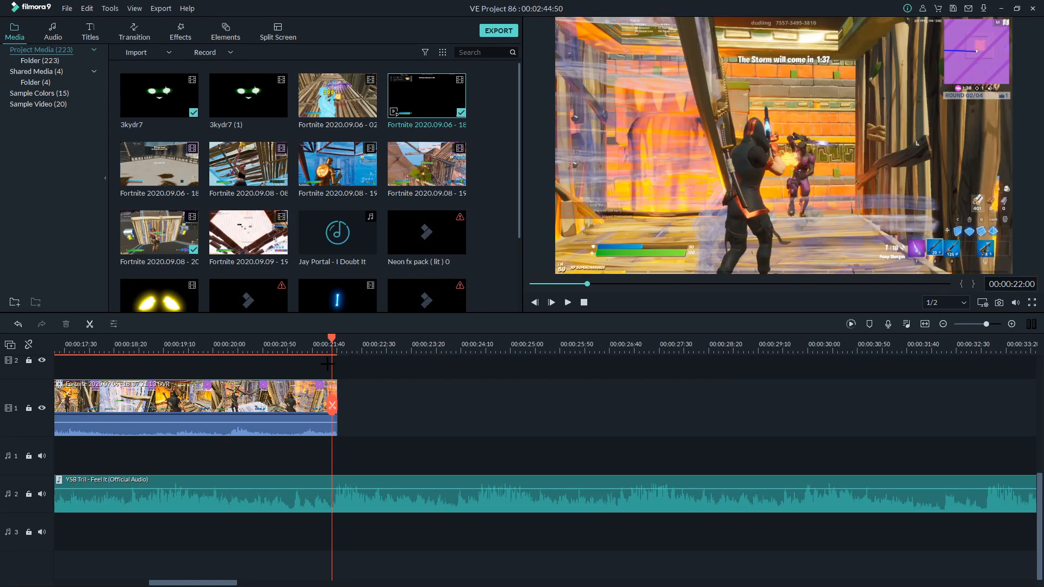
key("Right")
key("Right")
key("Right")
key("Right")
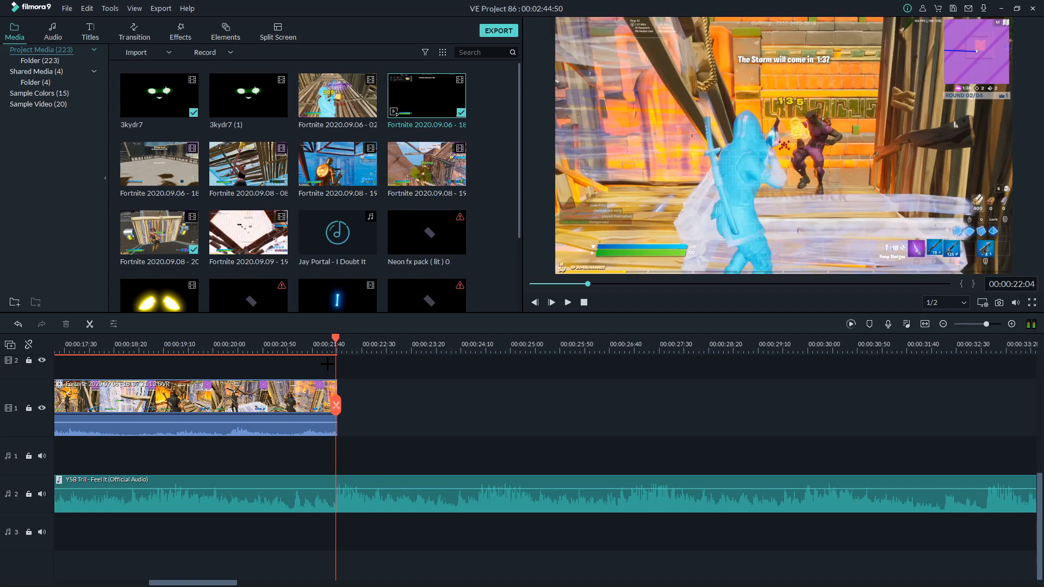
scroll(250, 399, "up", 2)
left_click(251, 399)
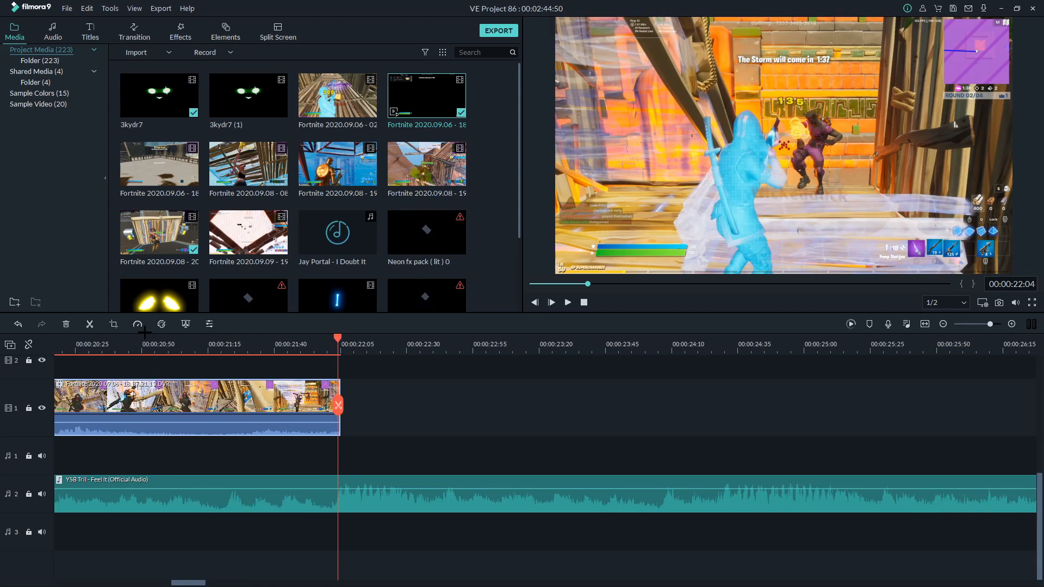
left_click(137, 326)
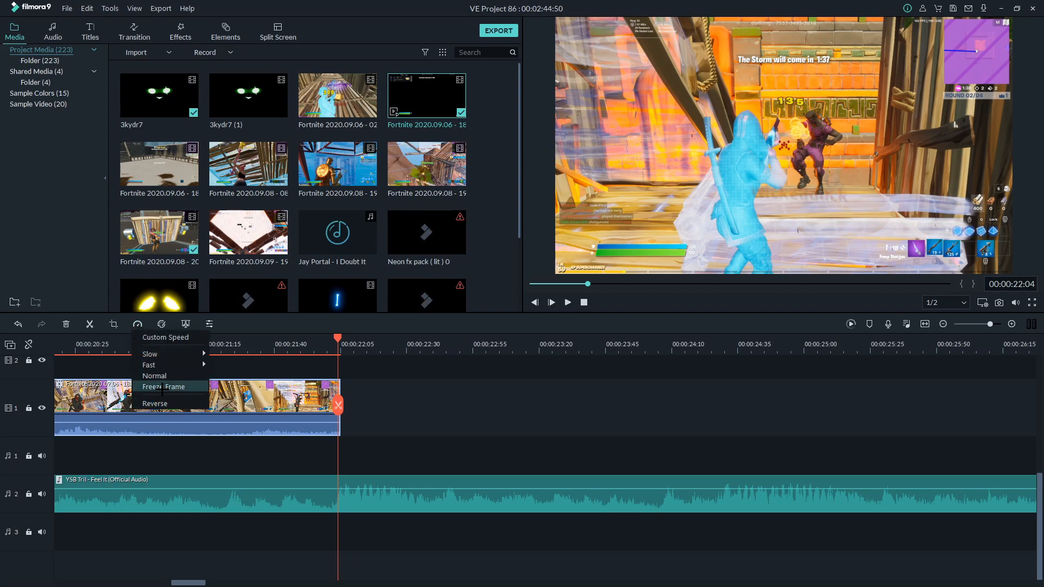
left_click(161, 387)
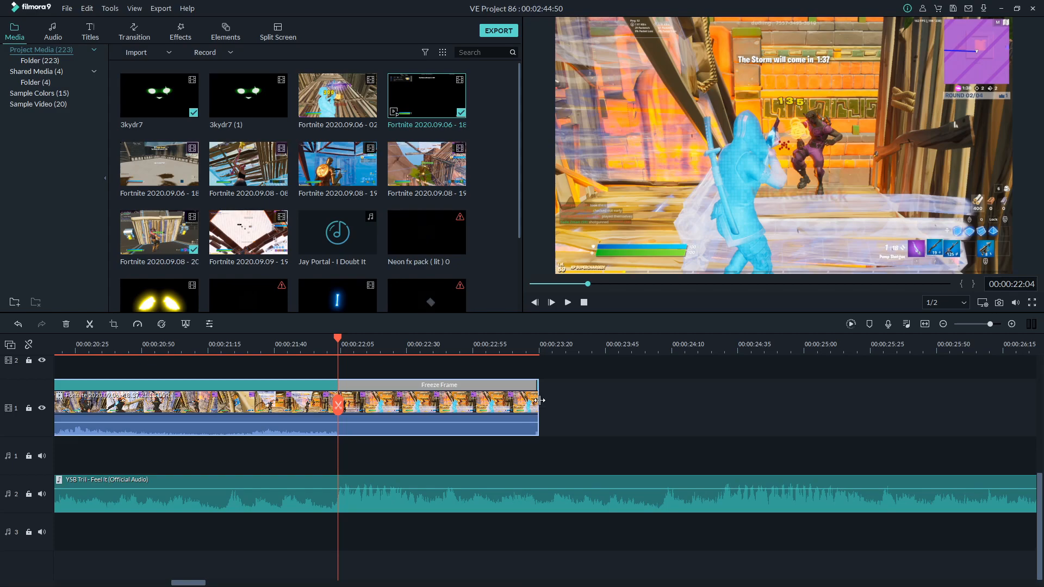
left_click_drag(539, 401, 536, 400)
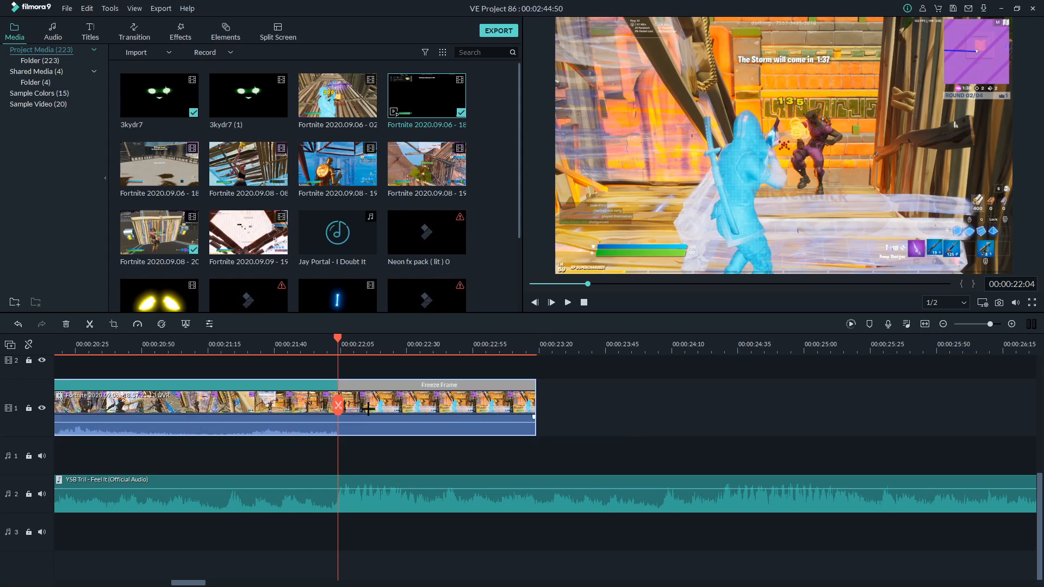
Step: Place the tge8v7 animation on video track 2 over the freeze frame from 00:00:22:05, trimming its start and end to the freeze frame's length
key("space")
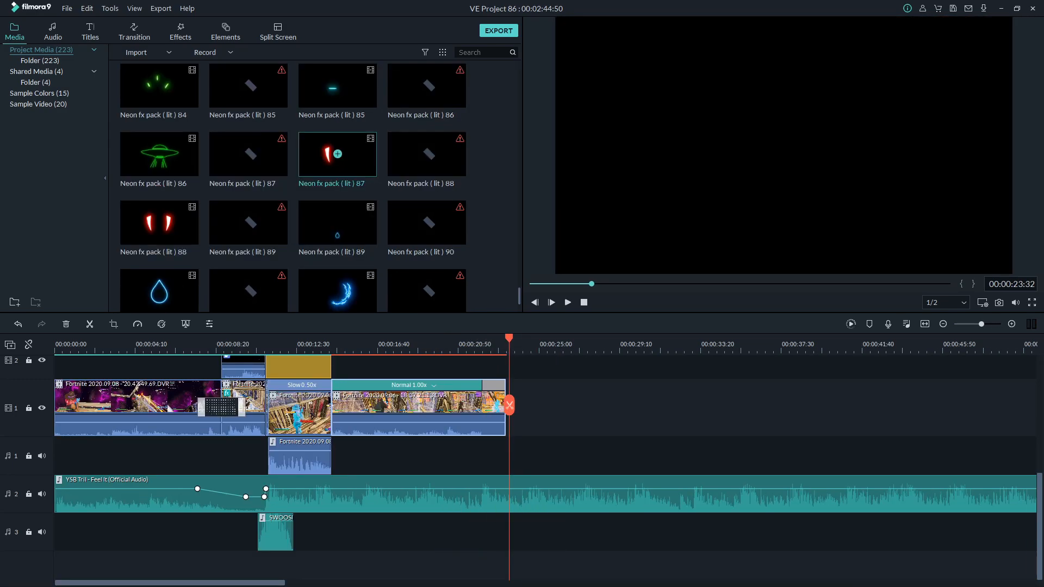
scroll(402, 251, "down", 1)
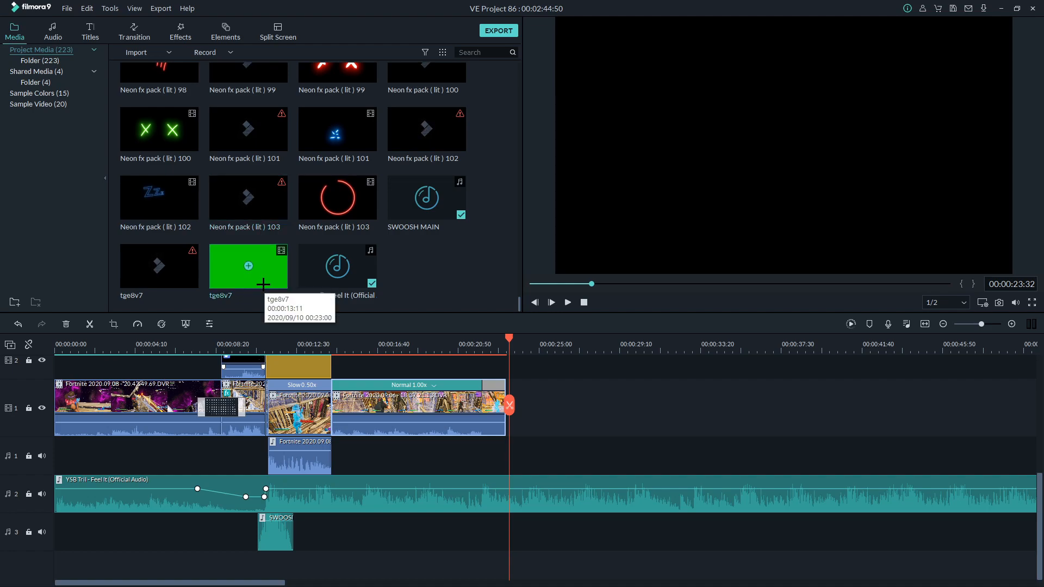
left_click_drag(263, 284, 533, 363)
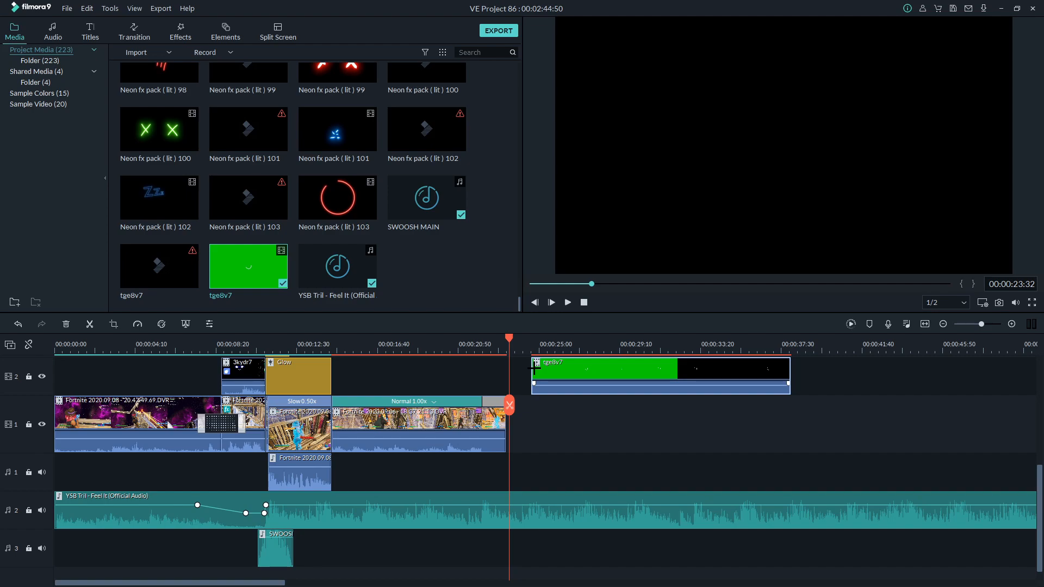
left_click_drag(534, 369, 664, 380)
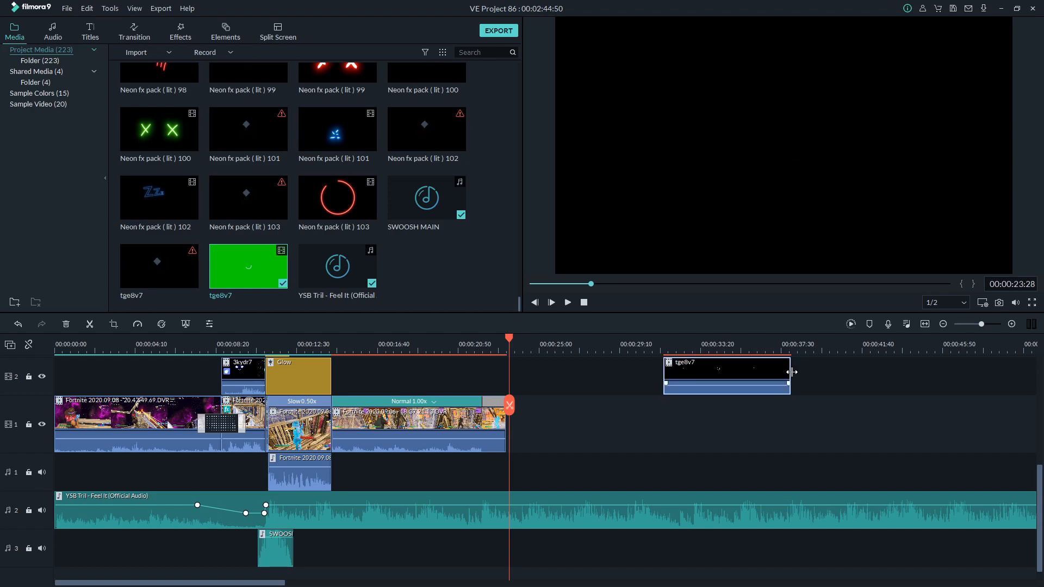
left_click_drag(790, 377, 733, 381)
left_click_drag(699, 364, 517, 363)
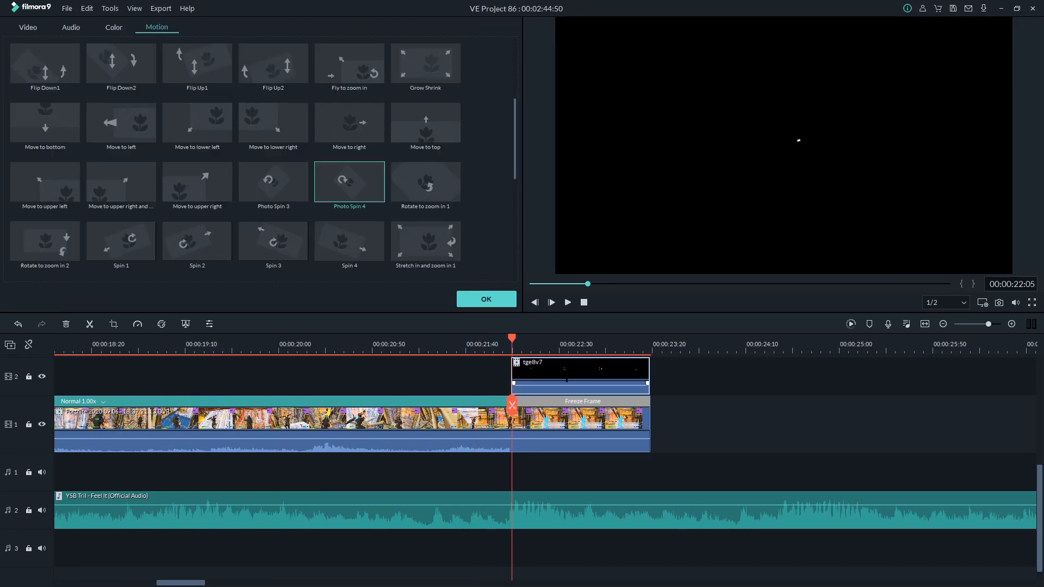
Step: Set the tge8v7 animation's blending mode to Screen so it overlays the freeze frame
left_click(556, 134)
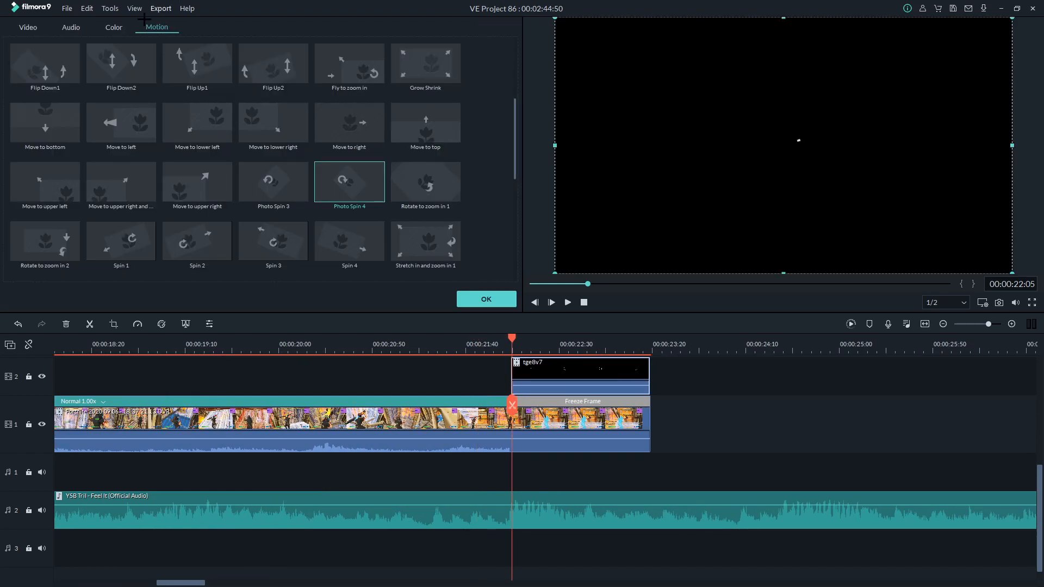
left_click(28, 27)
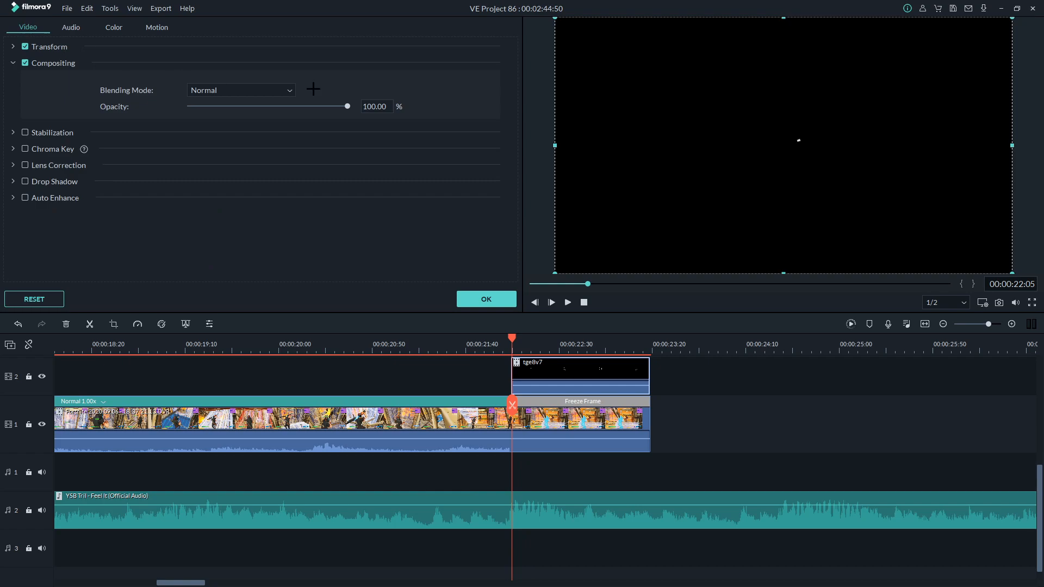
left_click(247, 90)
left_click(228, 168)
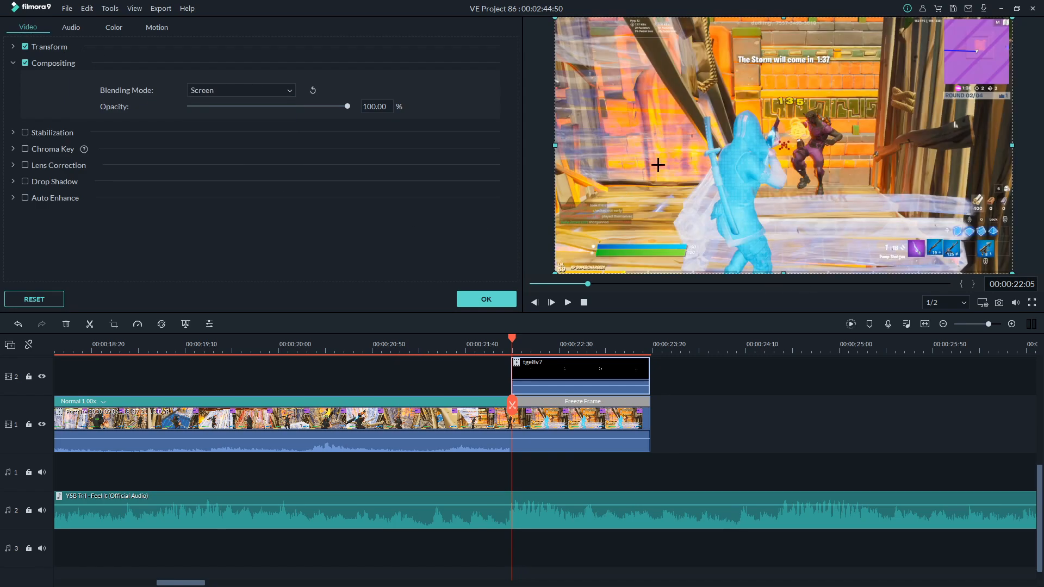
Step: Split the freeze frame from the second gameplay clip at 00:00:22:05 and set its opacity to 50.34%
left_click(582, 430)
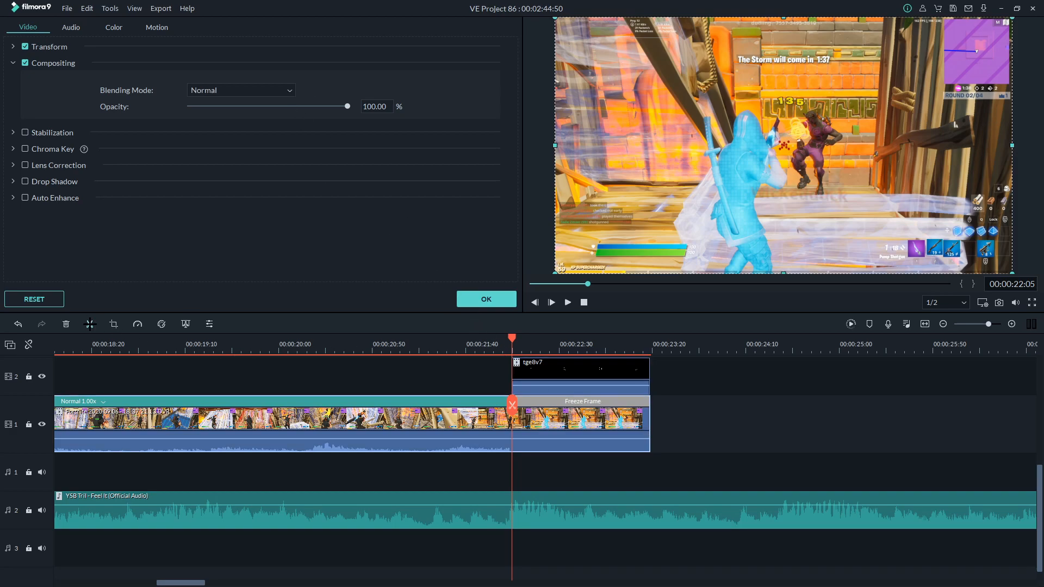
left_click_drag(348, 106, 271, 150)
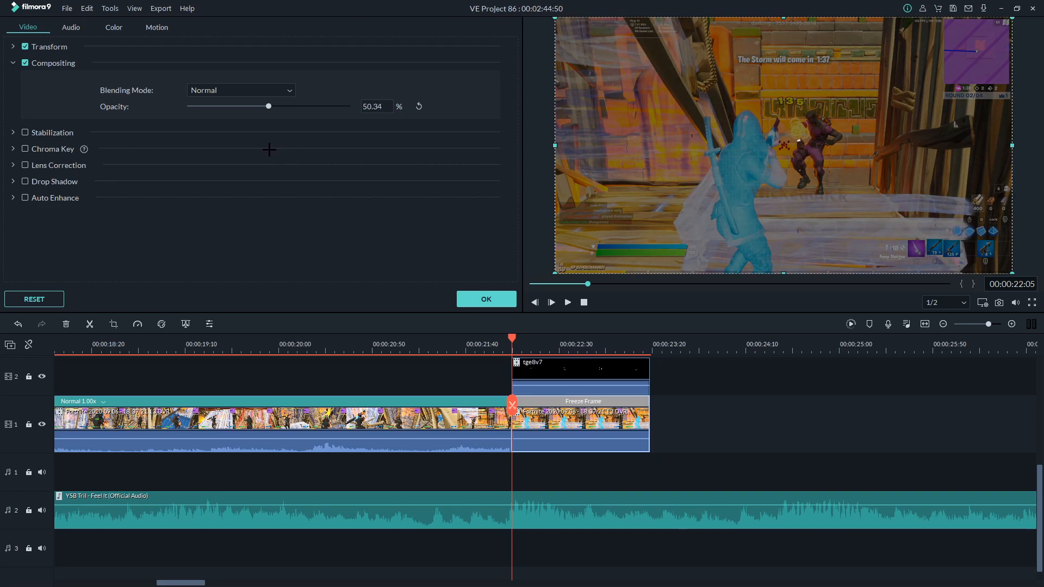
left_click(486, 299)
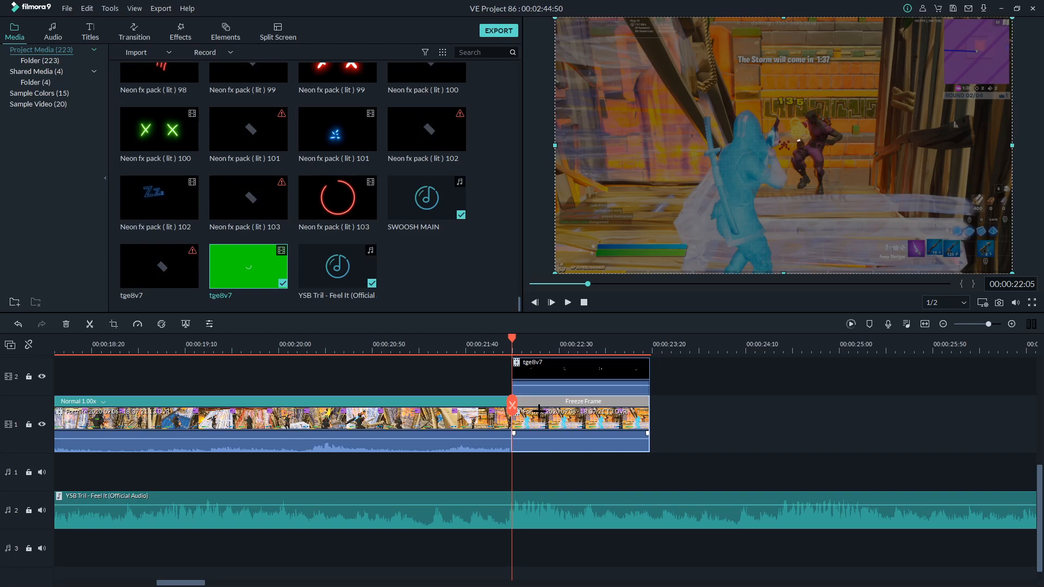
Step: Cut the YSB Tril song at 00:00:22:05, delete its remainder, and place Jay Portal - I Doubt It on audio track 2 at the freeze frame's end
scroll(540, 412, "down", 2)
left_click(651, 519)
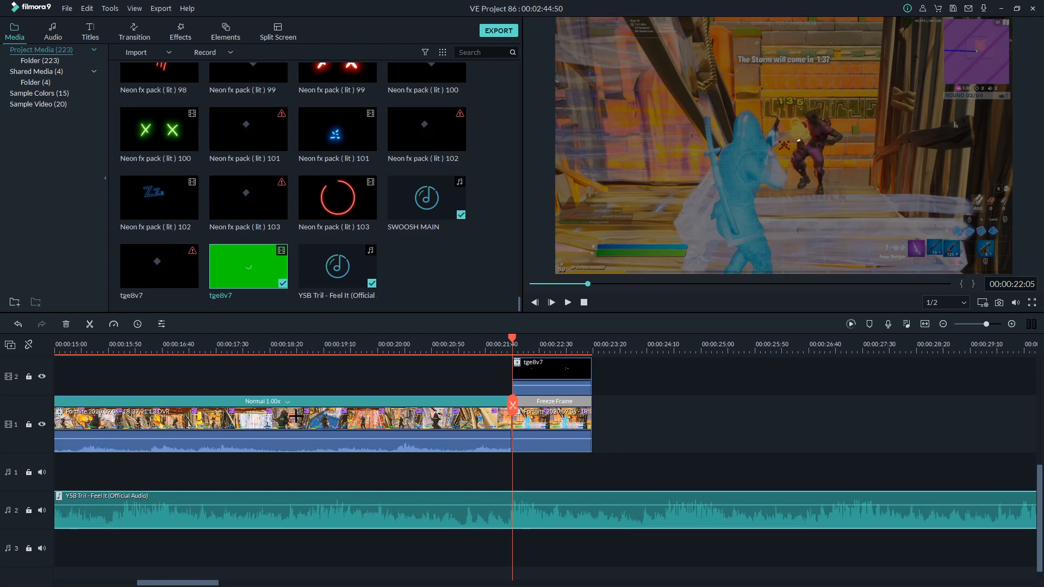
left_click(90, 324)
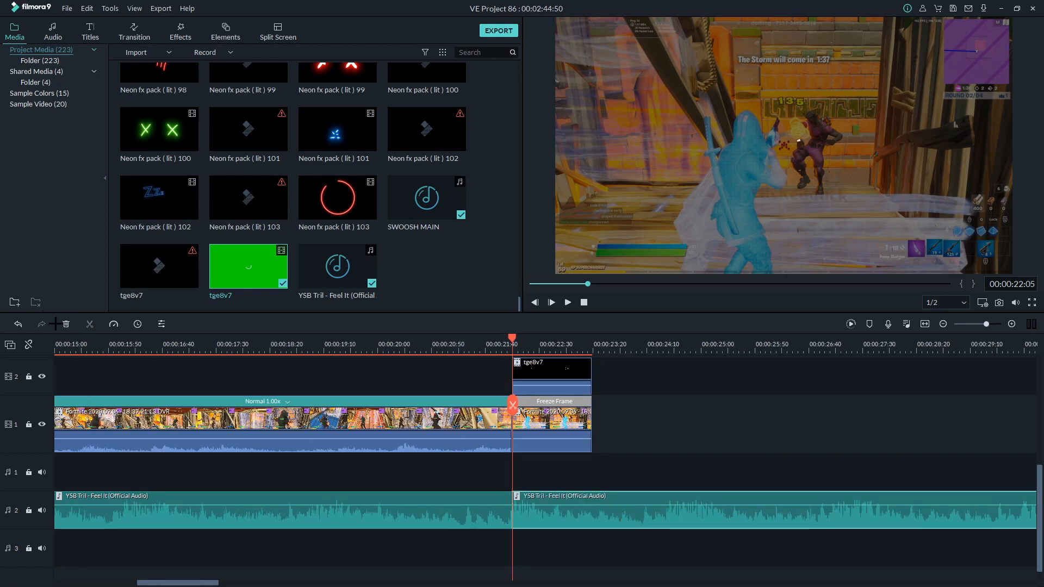
key("Delete")
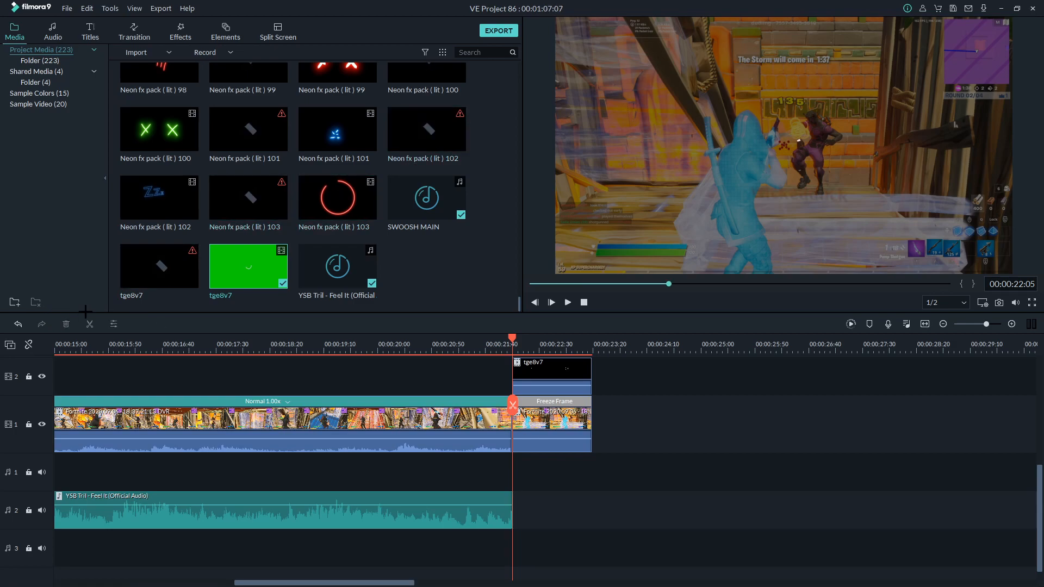
scroll(261, 201, "up", 20)
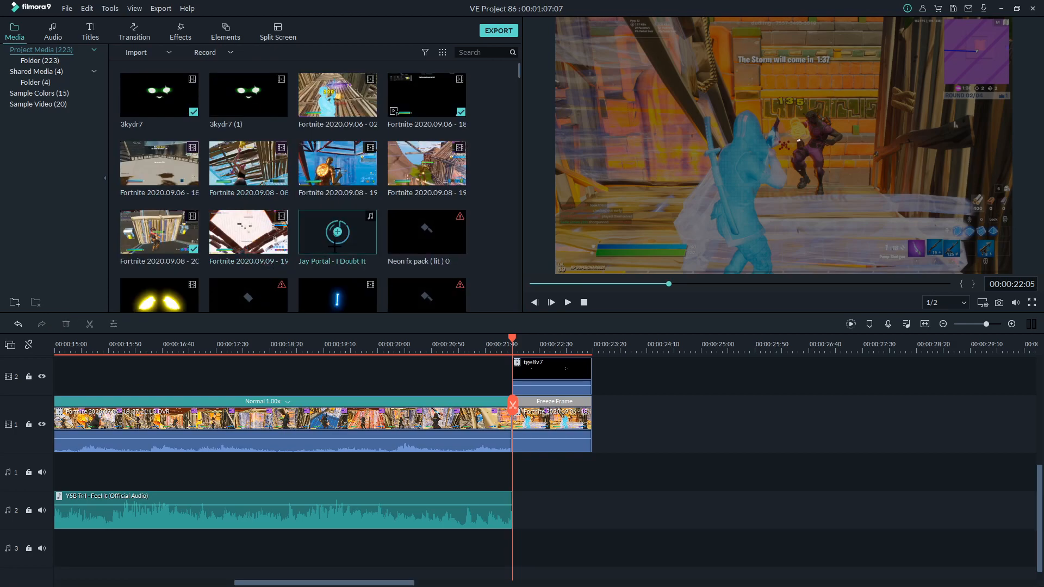
left_click_drag(338, 232, 594, 514)
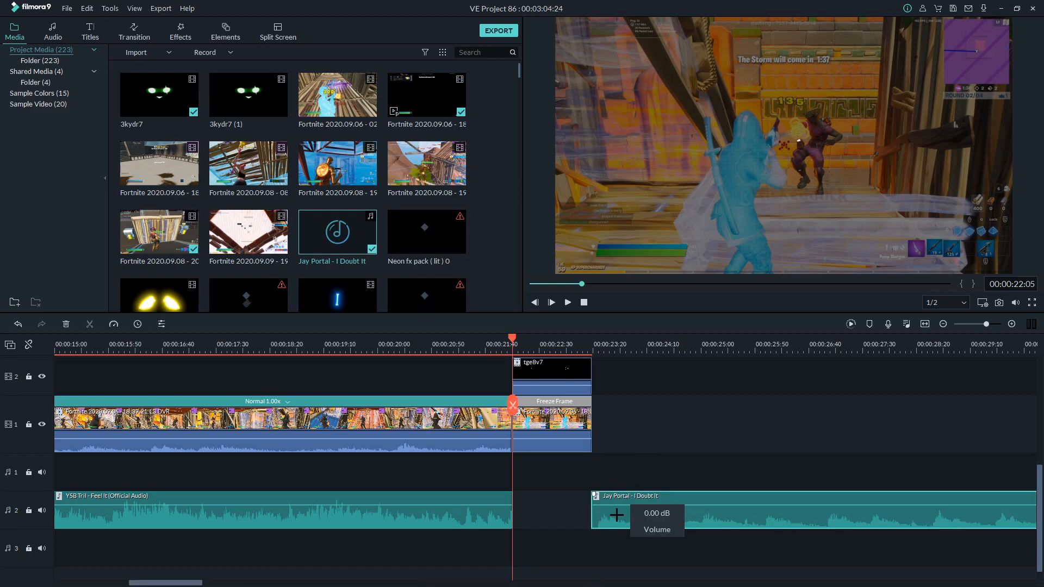
Step: Paste a copy of the second gameplay clip's pre-freeze segment on track 1 at 00:00:30:47 and reverse the copy
scroll(588, 438, "down", 3)
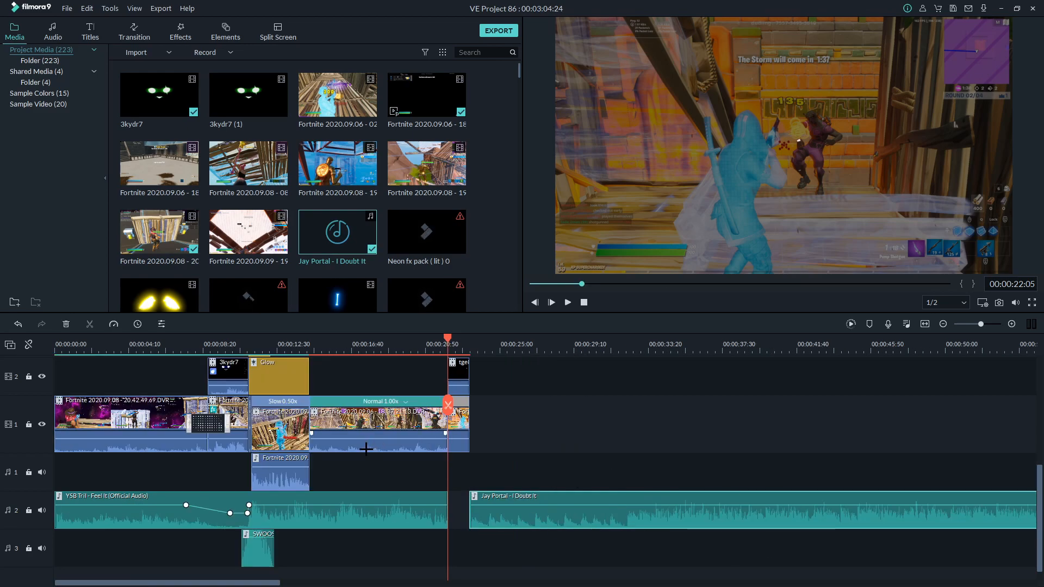
left_click(389, 423)
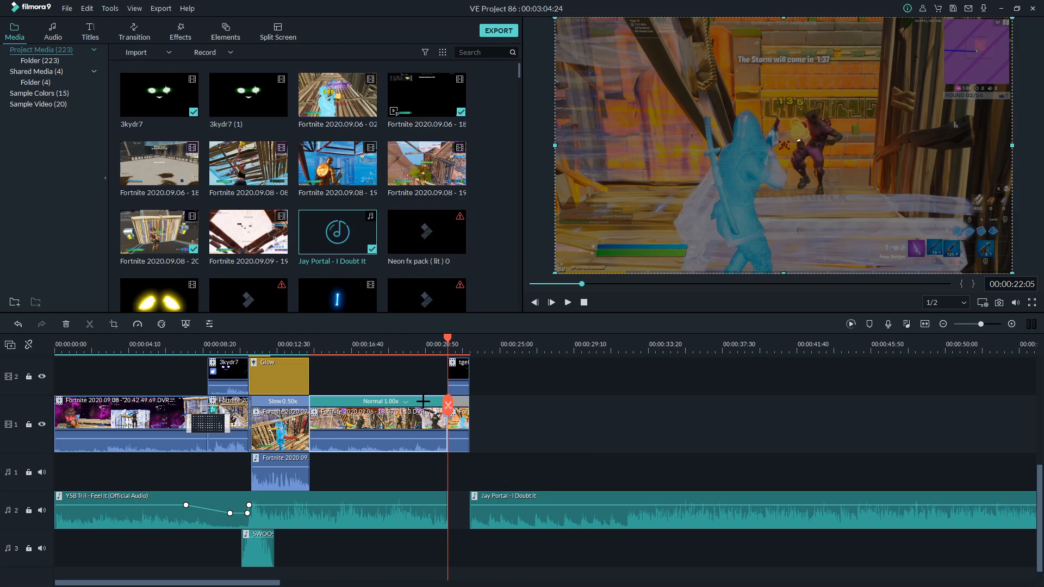
left_click(603, 341)
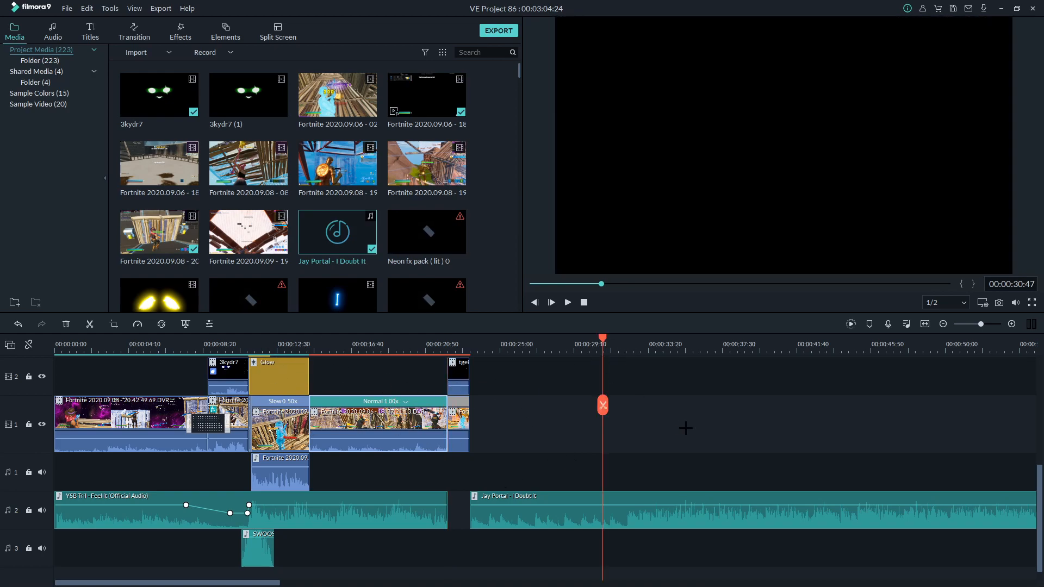
right_click(634, 417)
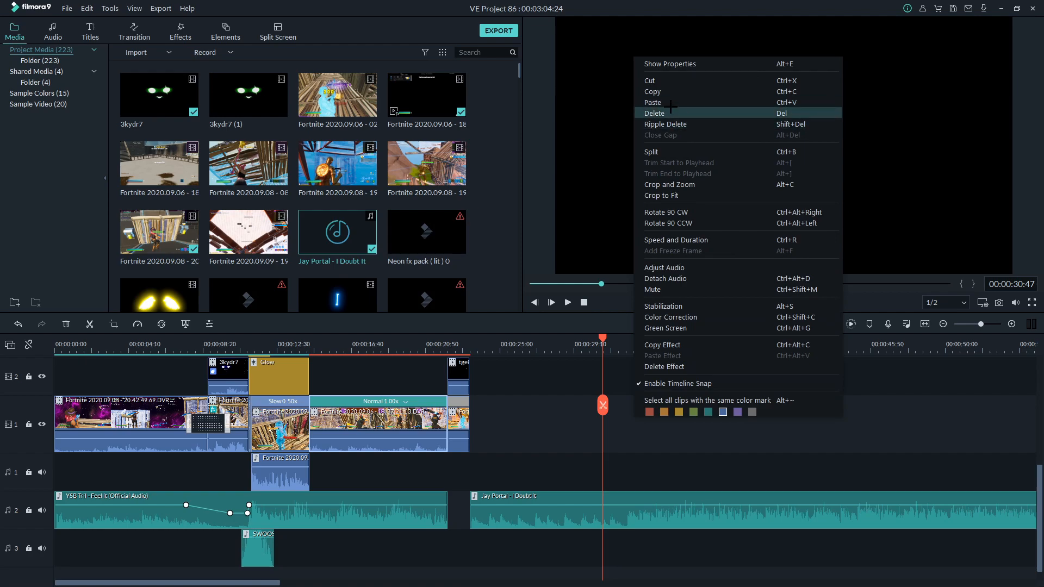
left_click(674, 102)
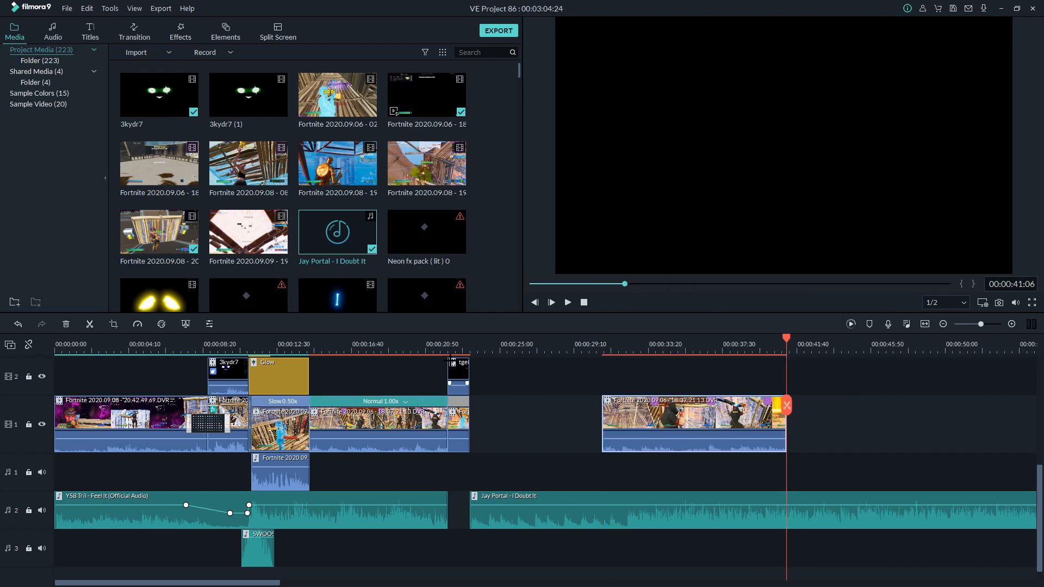
left_click(138, 323)
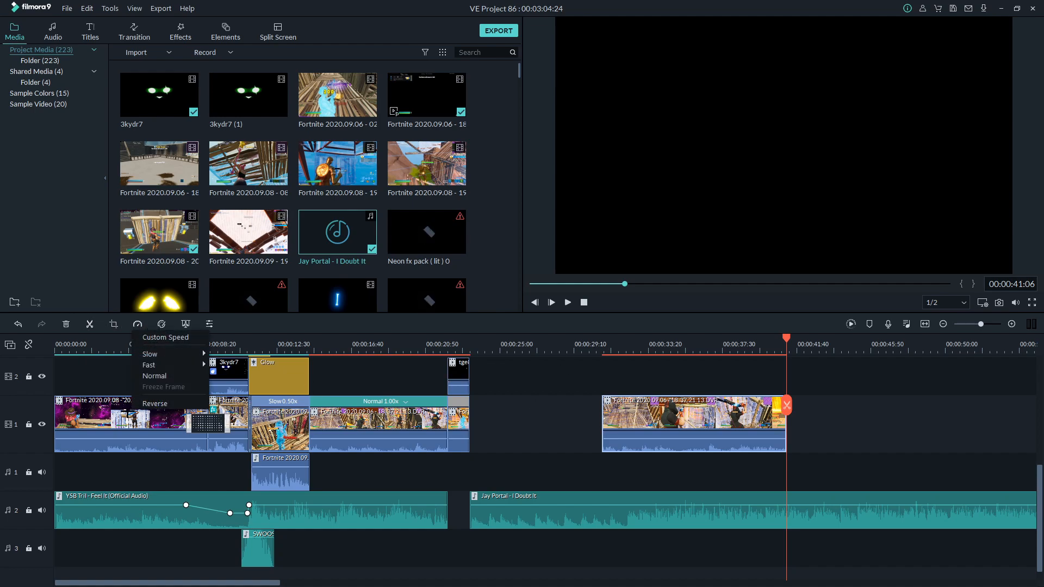
left_click(161, 397)
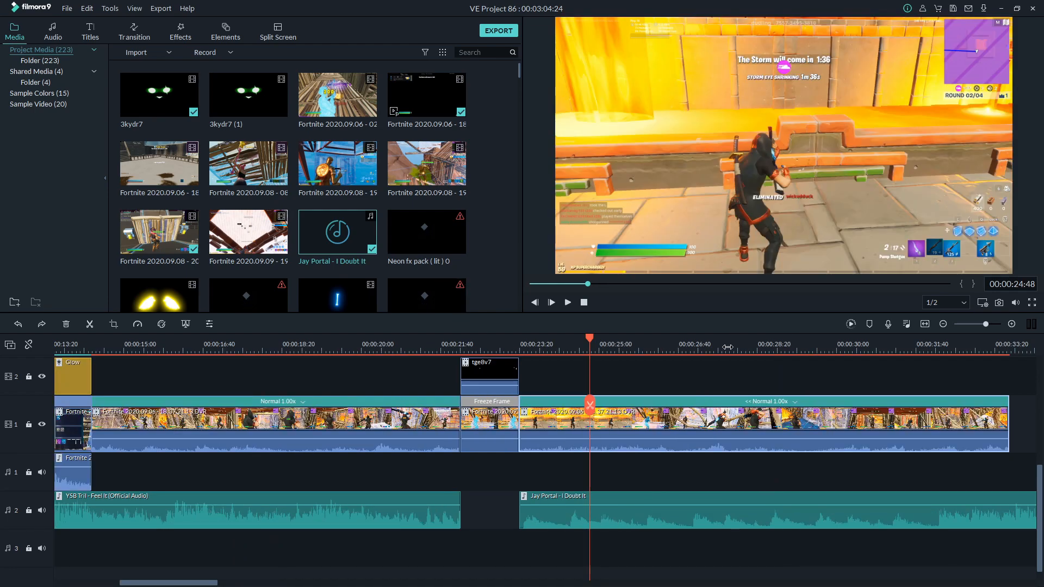
Step: Split the reversed clip at the kill shot, at 00:00:25:51, delete the part before it and move the rest up against the freeze frame
key("space")
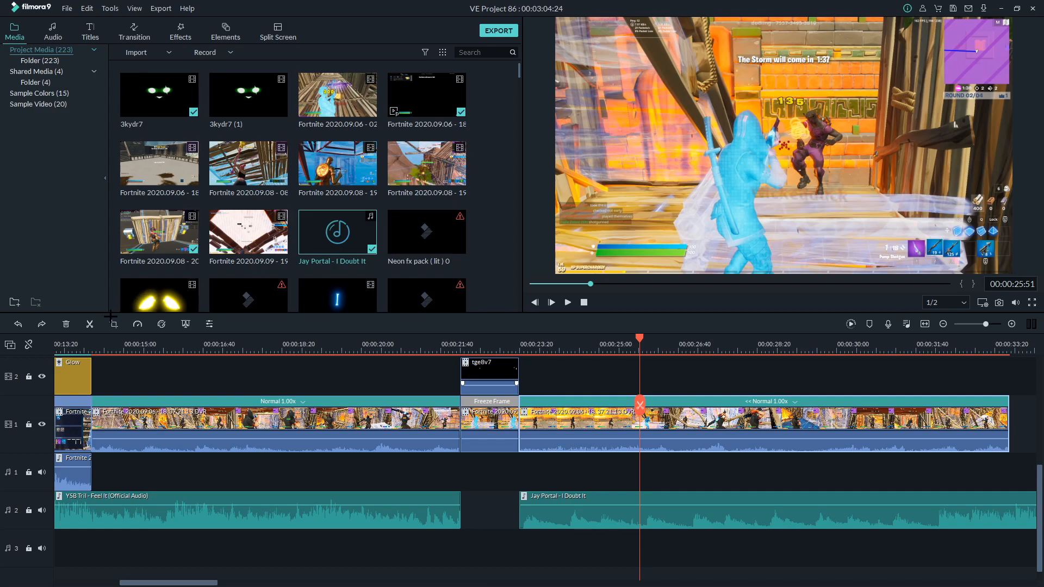
left_click(91, 324)
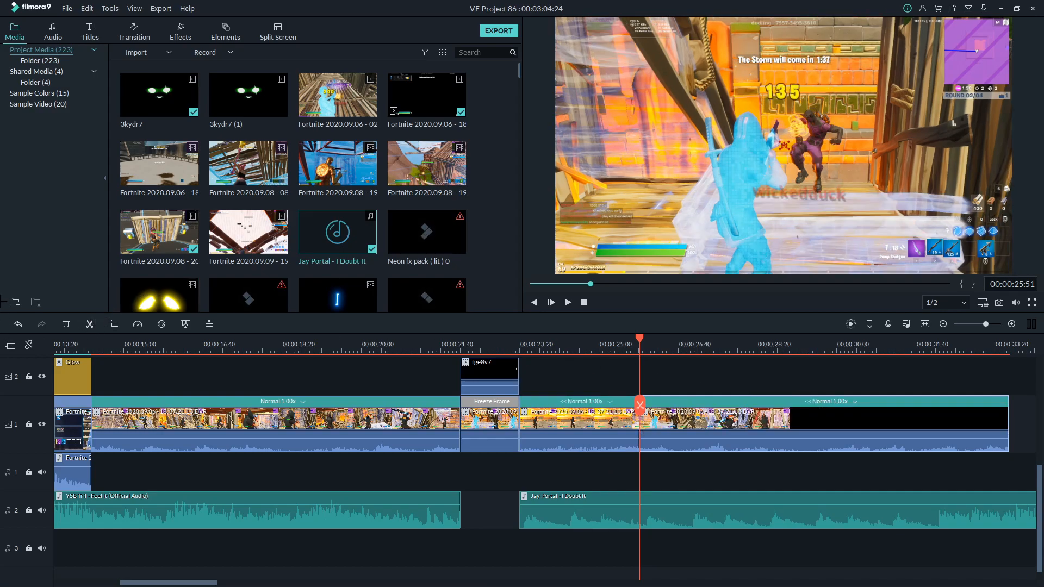
left_click(65, 324)
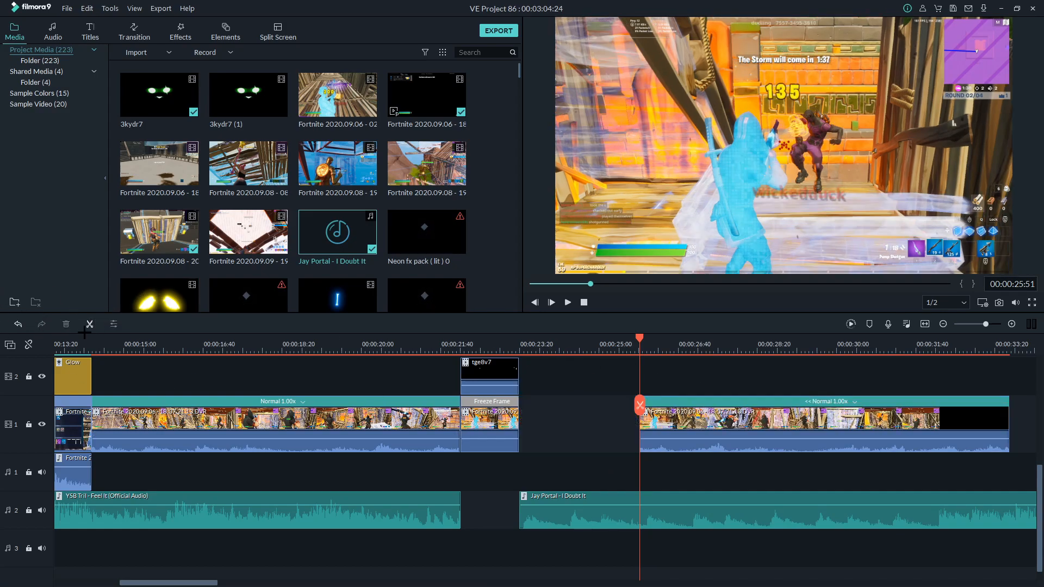
left_click_drag(764, 422, 541, 428)
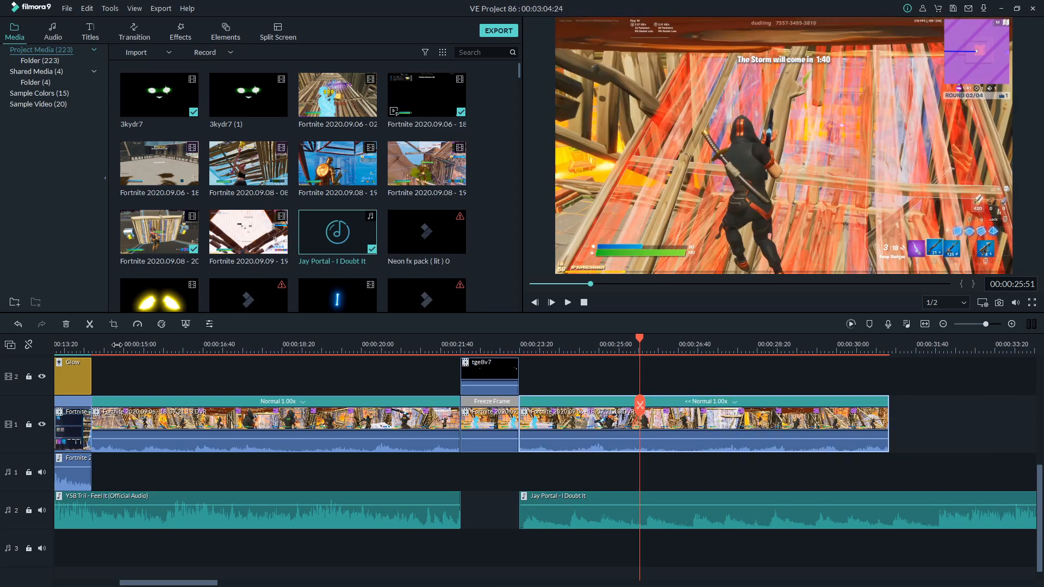
Step: Play back the edit and move the spare second gameplay clip copy on track 1 to directly after the reversed clip, at 00:00:27:02
left_click(88, 348)
key("space")
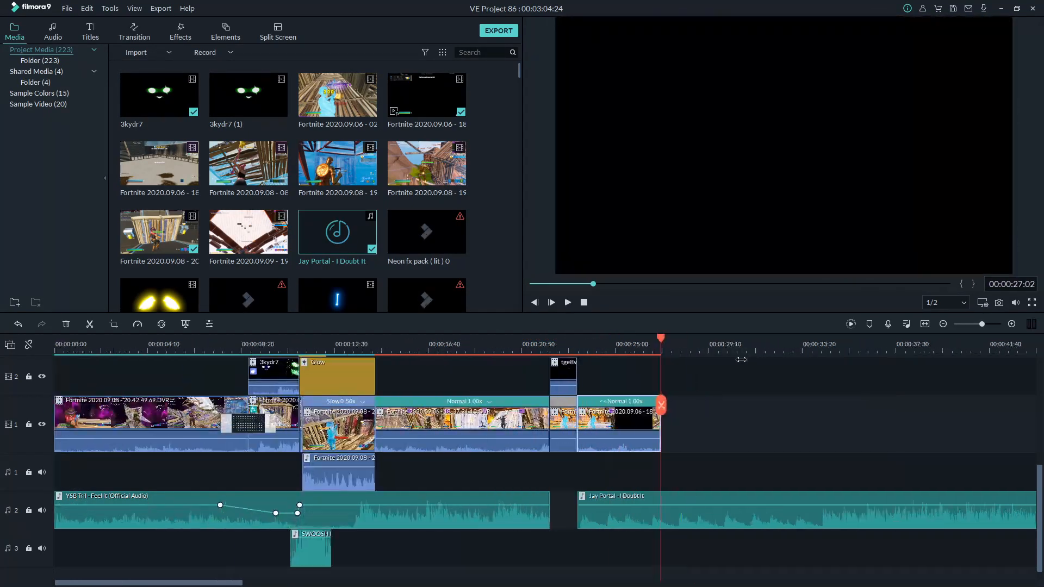
left_click_drag(742, 359, 384, 407)
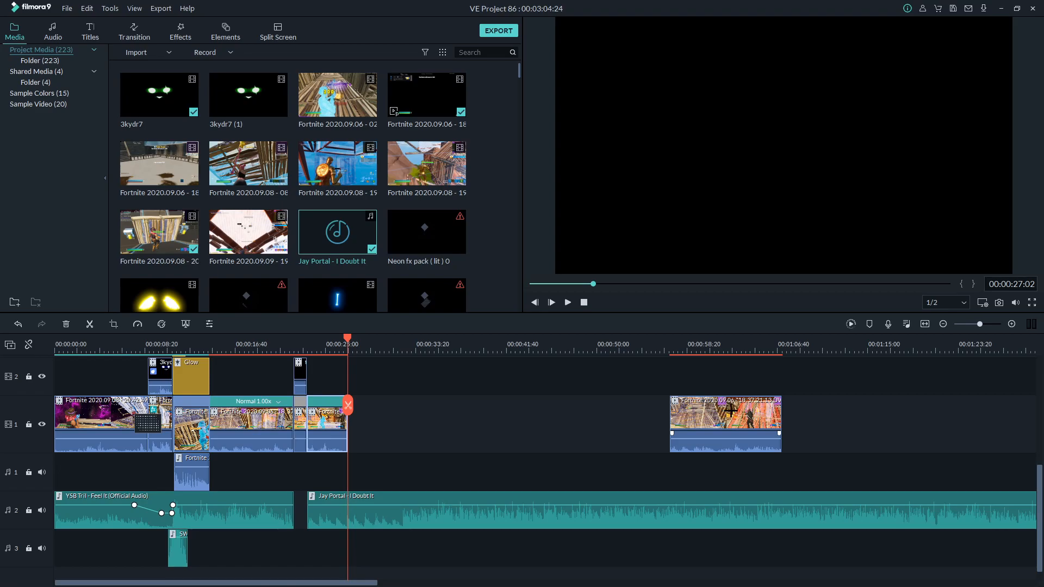
left_click_drag(730, 412, 416, 421)
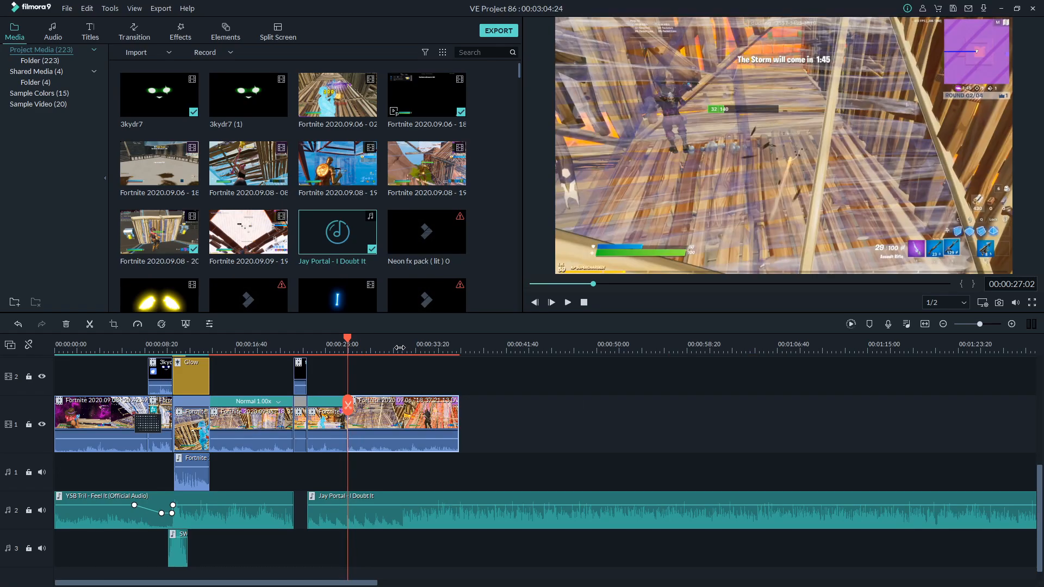
Step: Play back the freeze frame, reversed section and replayed clip, then step frame by frame through the kill shot around 00:00:33:42
left_click(399, 347)
left_click_drag(417, 346, 478, 363)
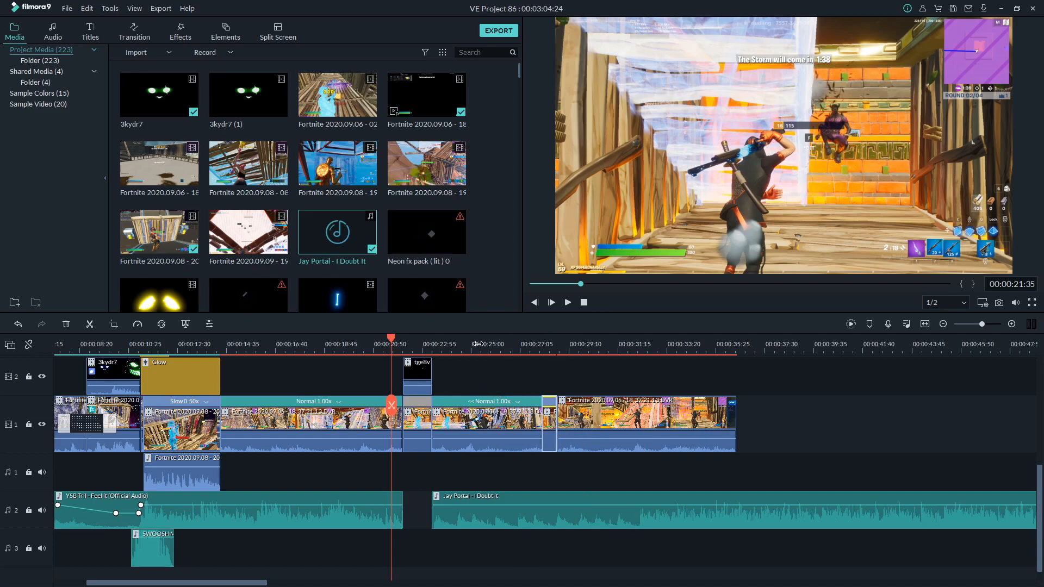
key("space")
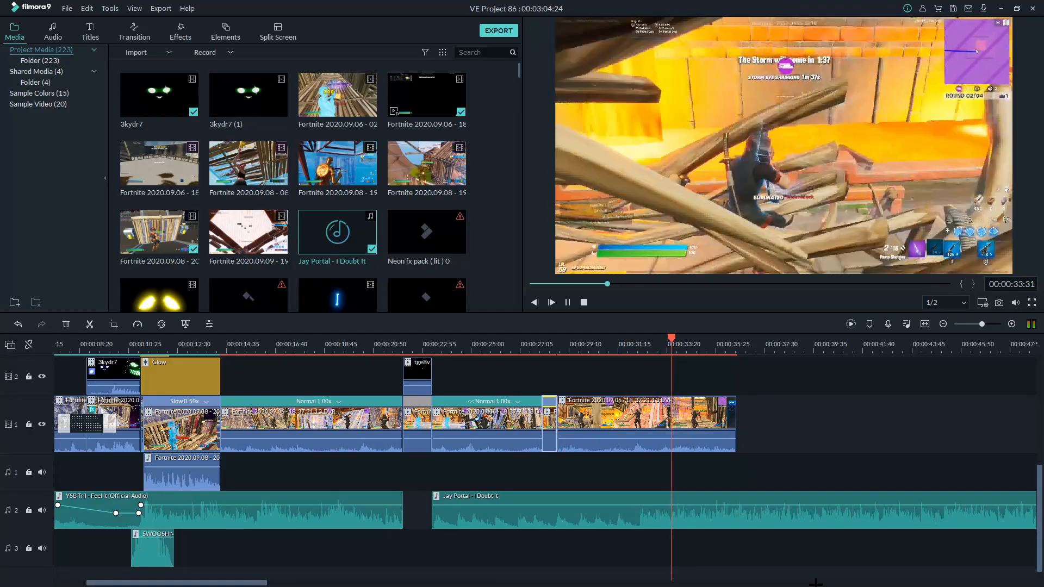
key("space")
scroll(736, 352, "up", 1)
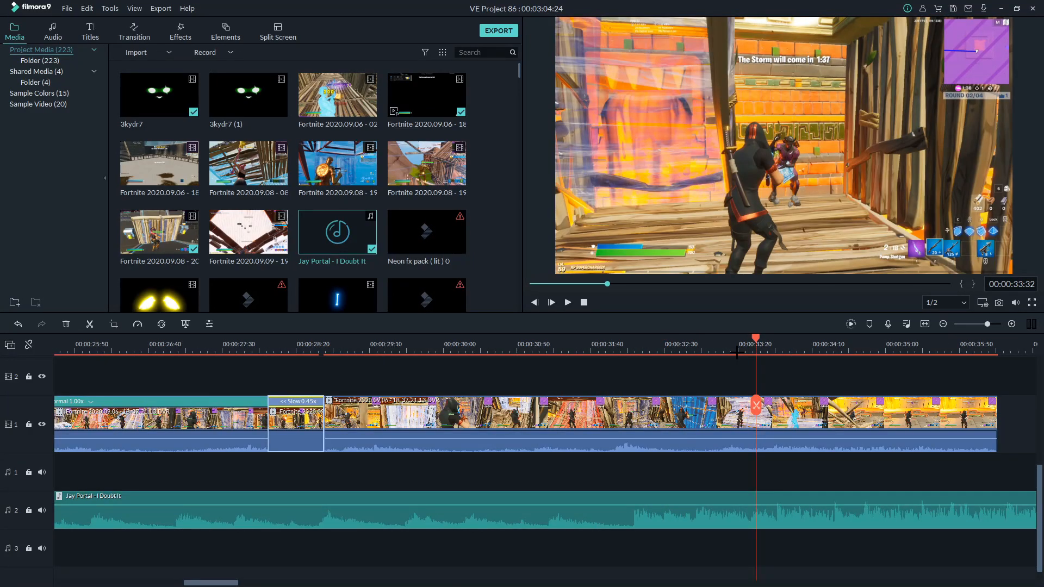
key("Right")
key("Right")
key("Right")
key("Right")
key("Right")
key("Right")
key("Right")
key("Right")
key("Right")
key("Right")
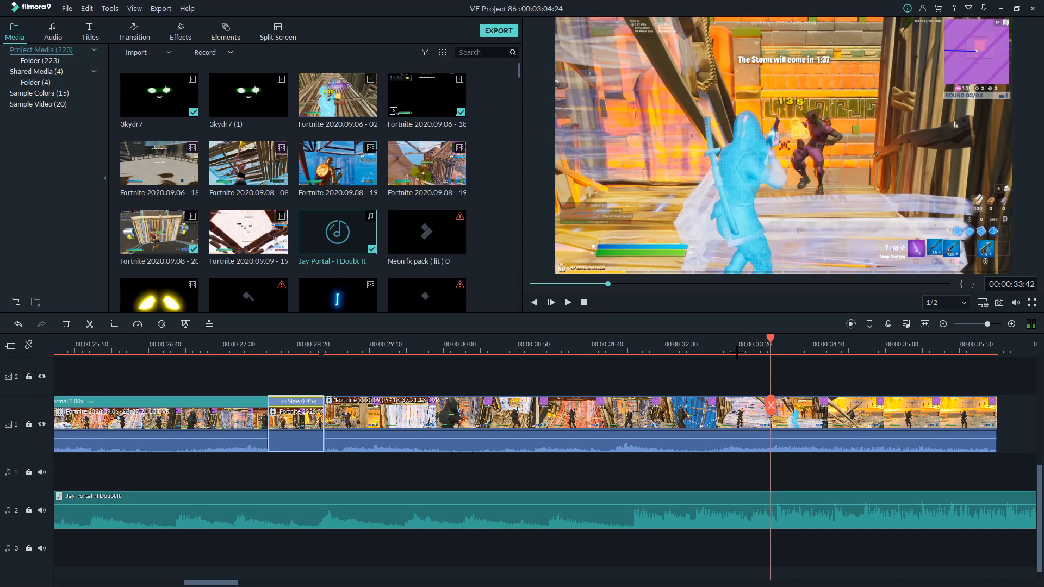
key("Right")
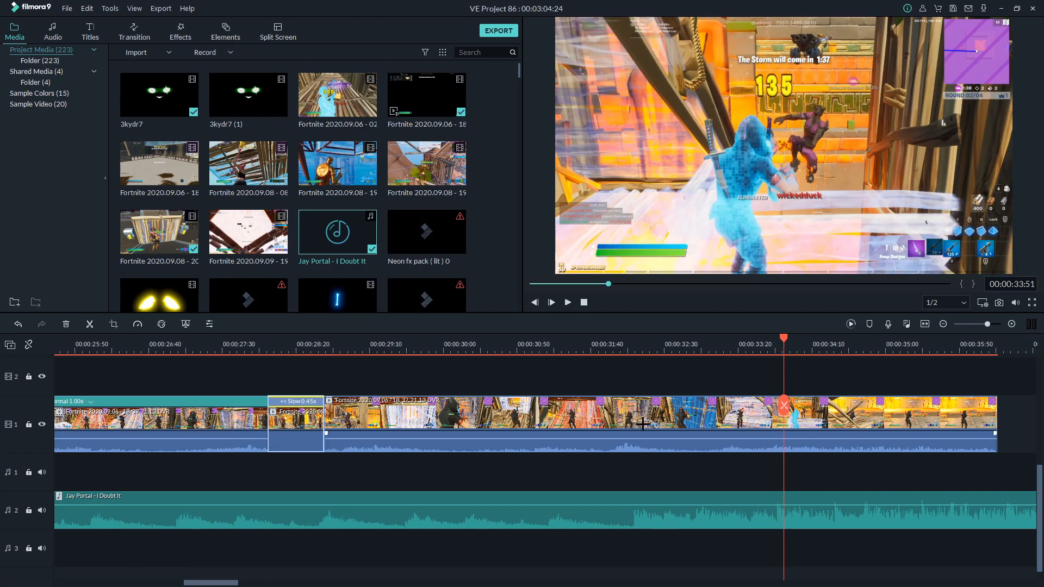
Step: Split the replayed gameplay clip at the kill shot, at 00:00:33:51, and detach the audio of the part after it
left_click(620, 424)
left_click(90, 324)
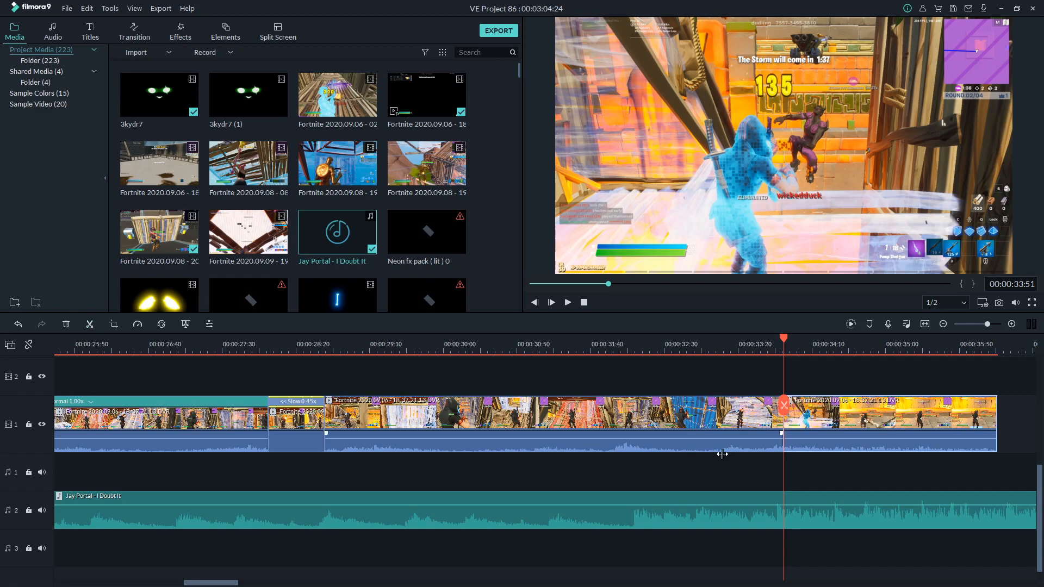
right_click(830, 421)
left_click(881, 284)
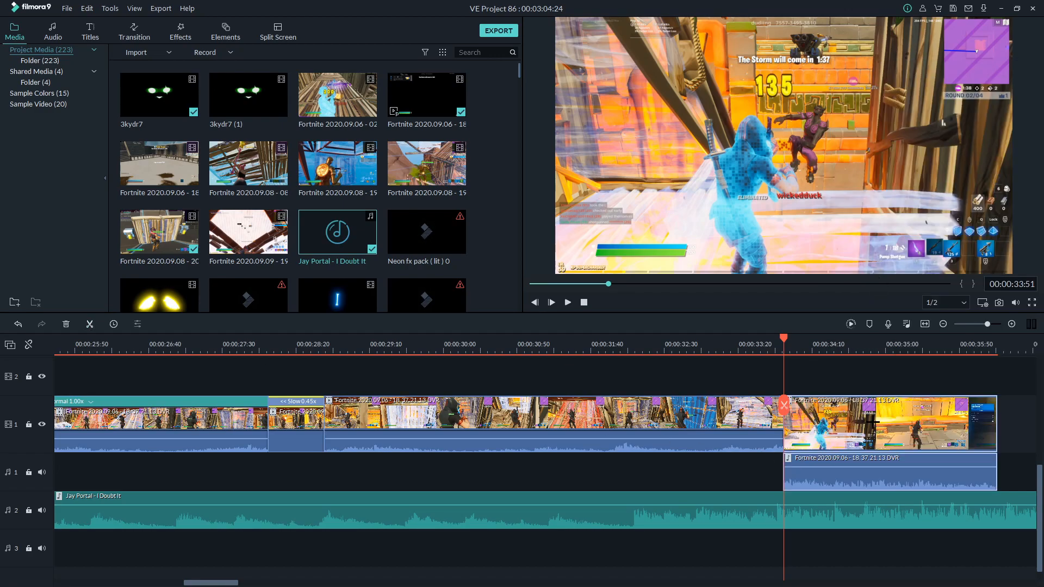
Step: Slow the replay segment after the kill shot to 0.50x speed
left_click(138, 324)
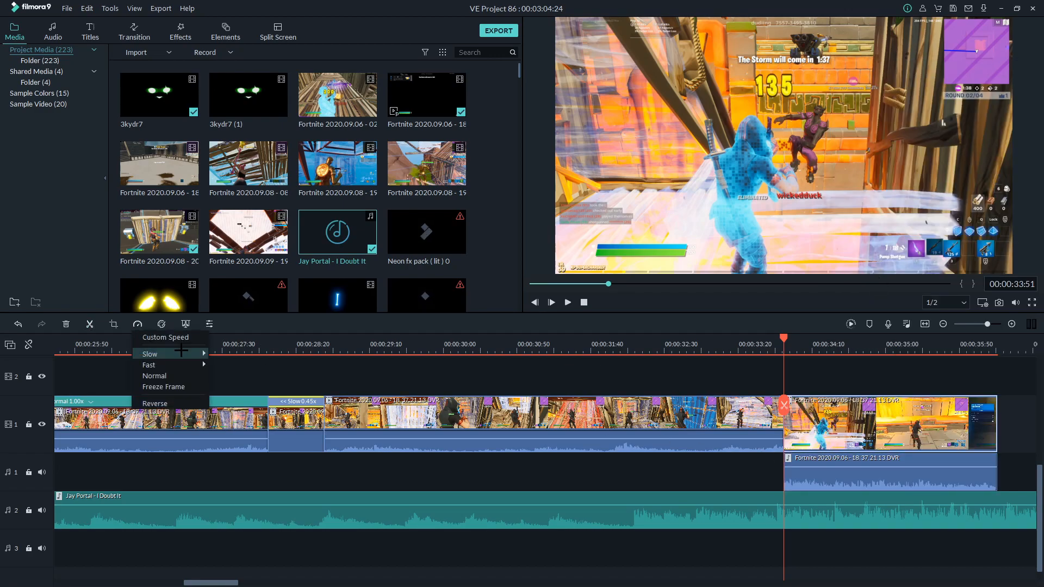
left_click(231, 355)
left_click_drag(855, 423, 803, 423)
left_click_drag(788, 347, 930, 389)
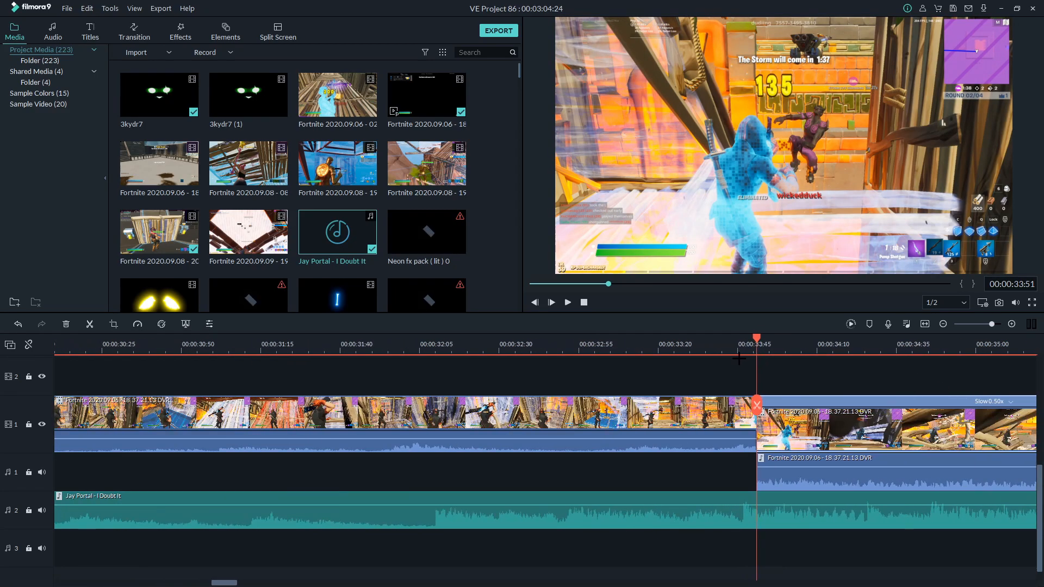
Step: Find the red Neon fx pack ( lit ) 88 clip in the project media and place it on track 2, ending at the kill shot
left_click(716, 342)
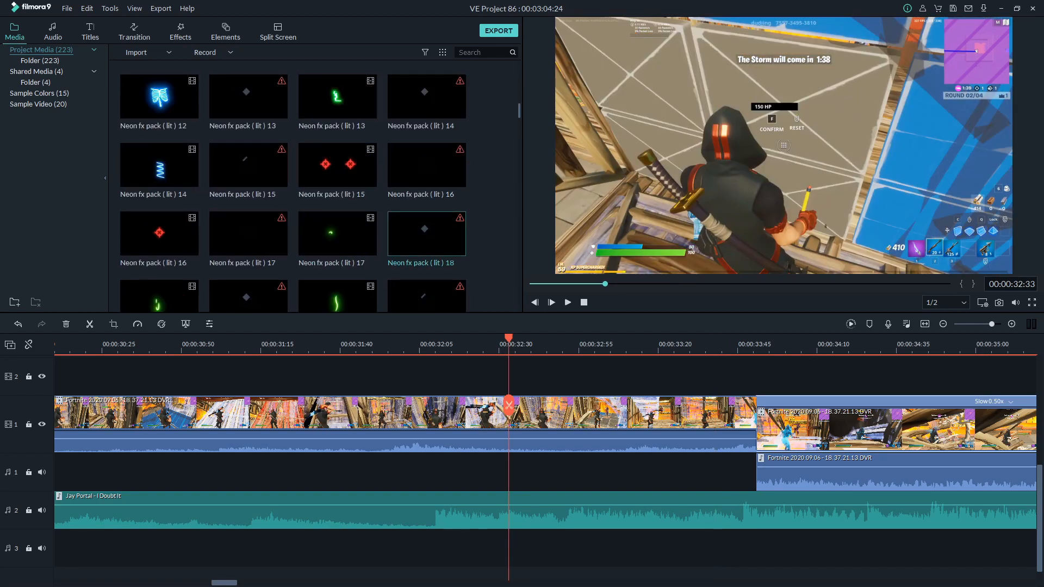
scroll(337, 239, "down", 10)
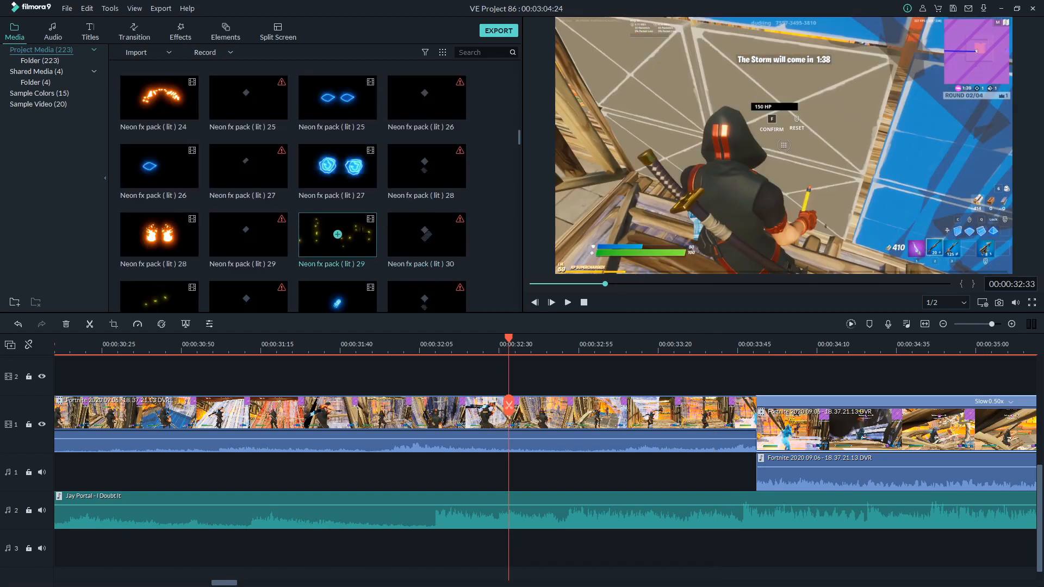
scroll(338, 239, "down", 10)
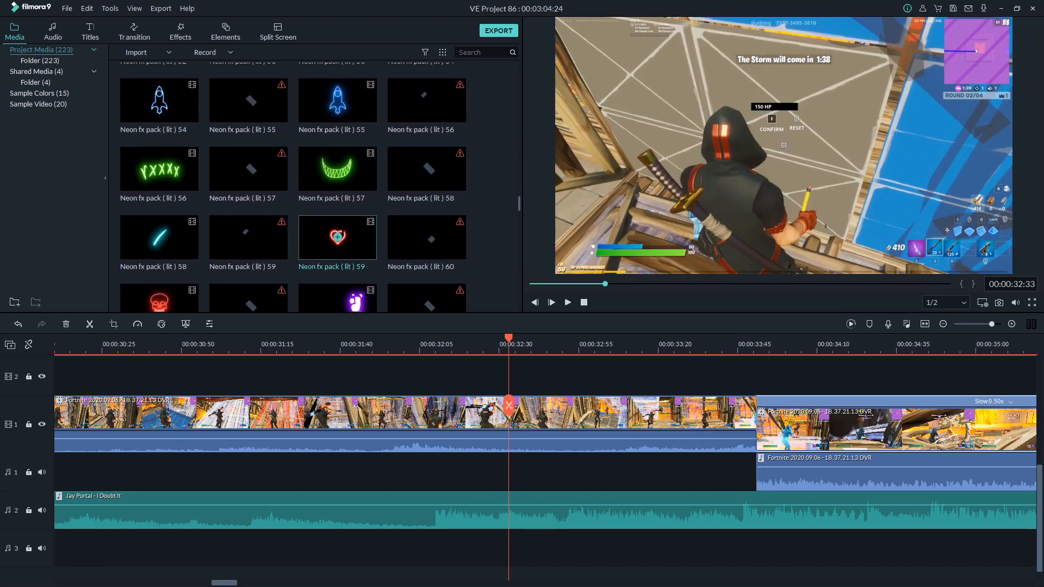
scroll(338, 239, "down", 6)
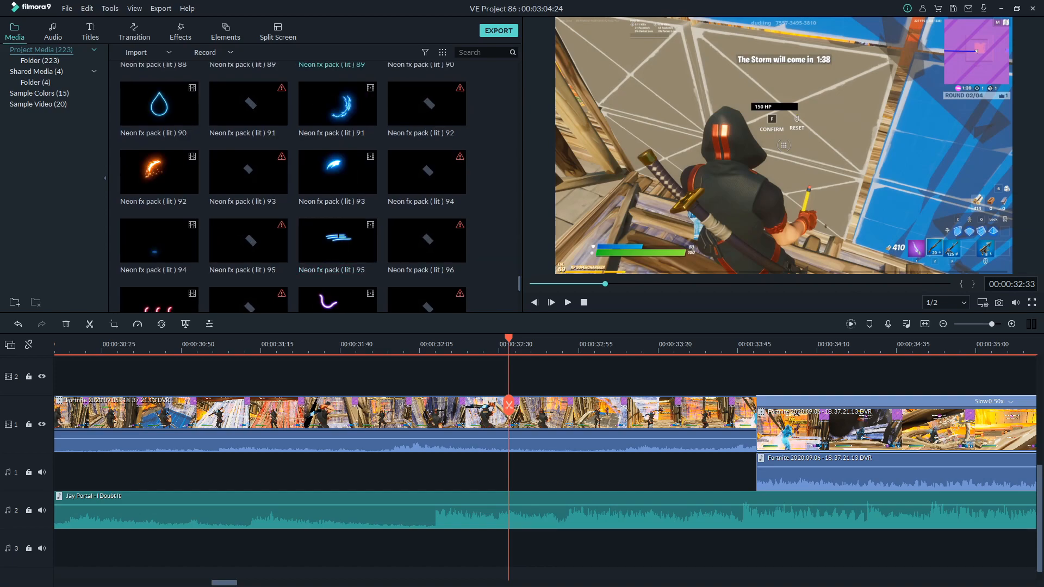
scroll(337, 233, "down", 4)
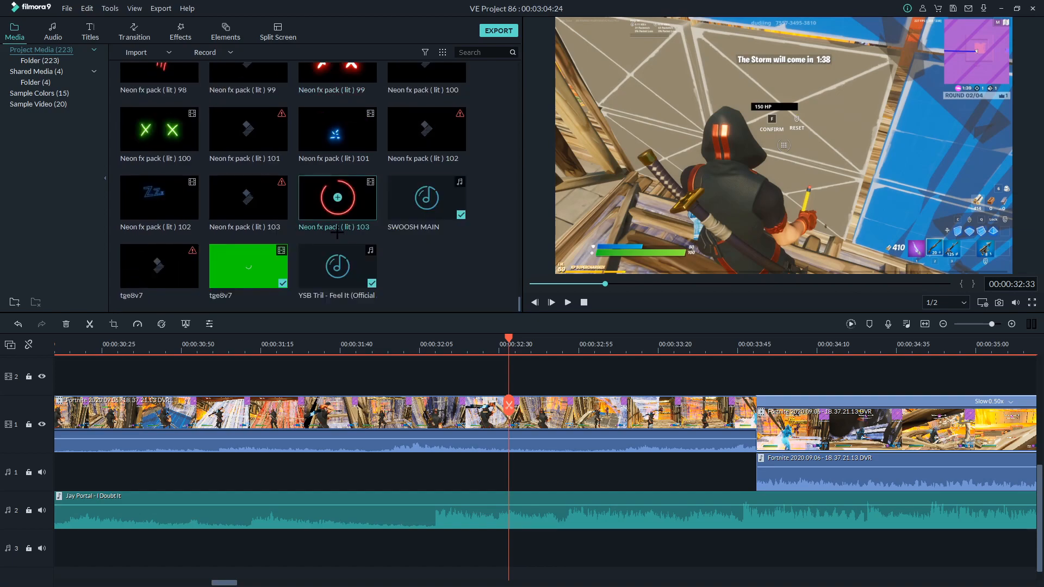
scroll(337, 233, "up", 2)
scroll(337, 234, "down", 2)
scroll(333, 238, "up", 1)
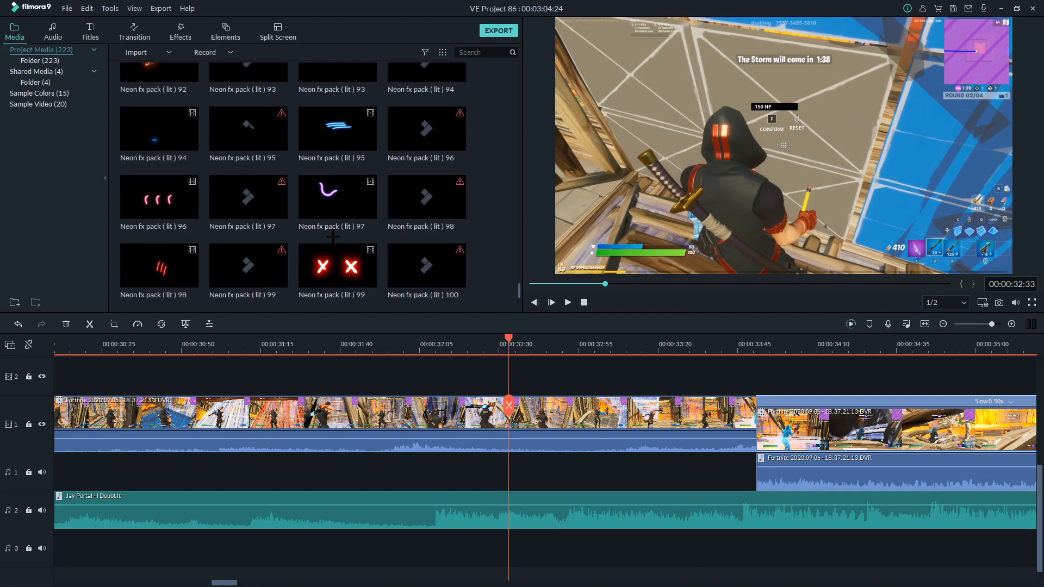
scroll(333, 237, "up", 3)
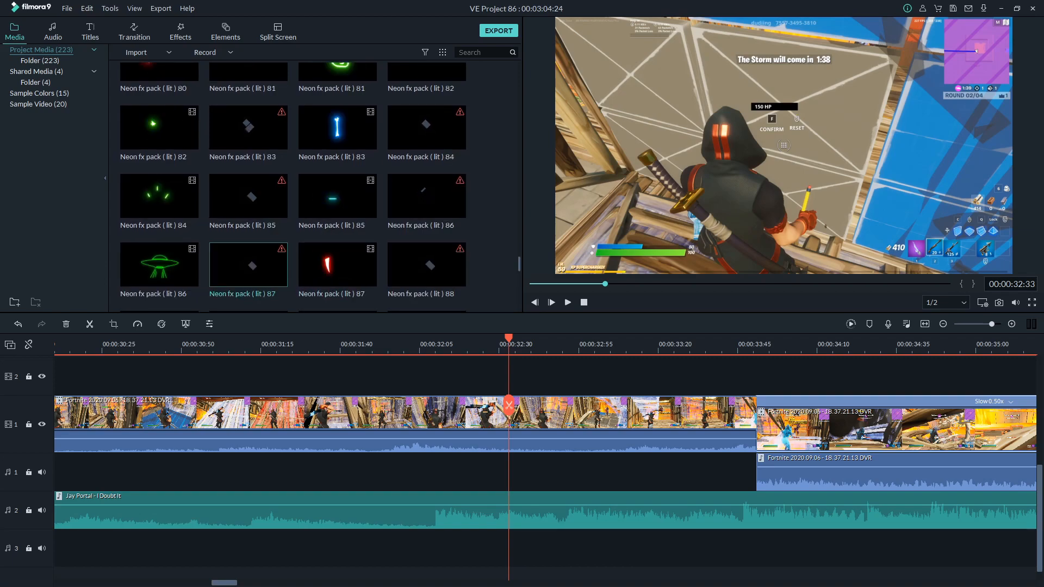
scroll(333, 237, "down", 3)
left_click_drag(159, 127, 541, 406)
Step: Set the neon overlay's blending mode to Screen and check where the overlay starts over the gameplay
double_click(550, 393)
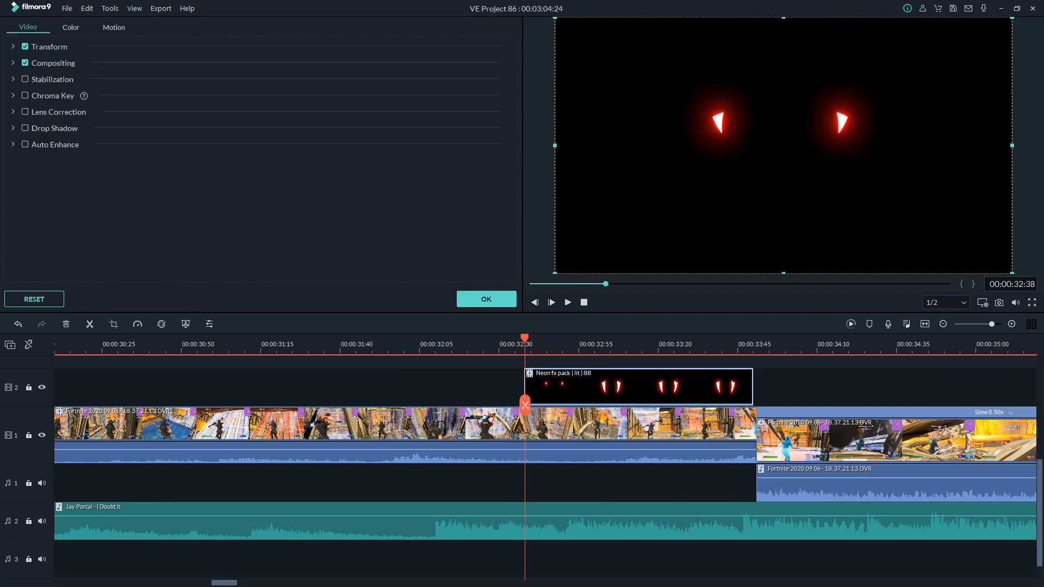
left_click(13, 63)
left_click(241, 91)
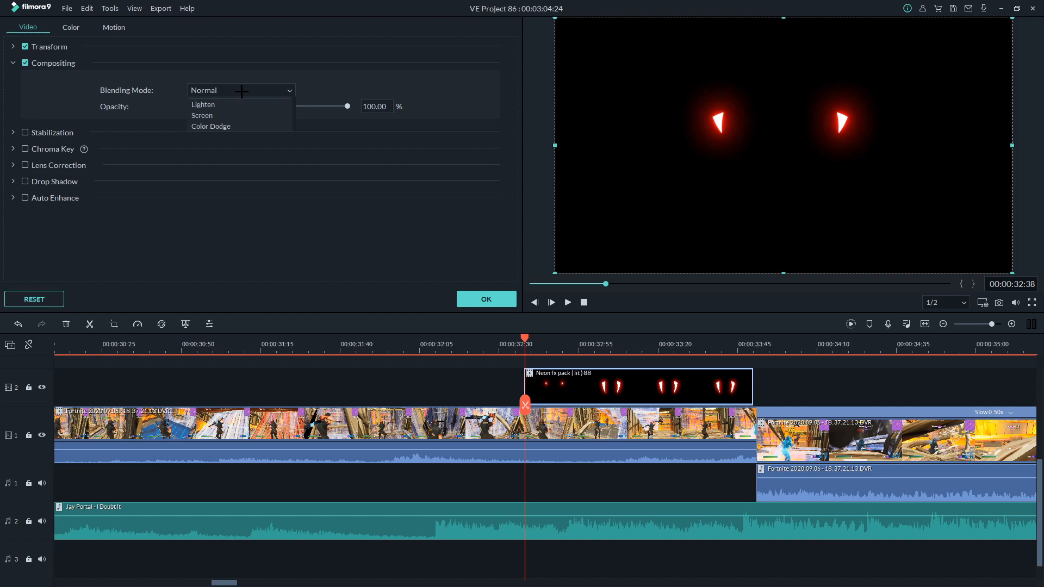
left_click(233, 168)
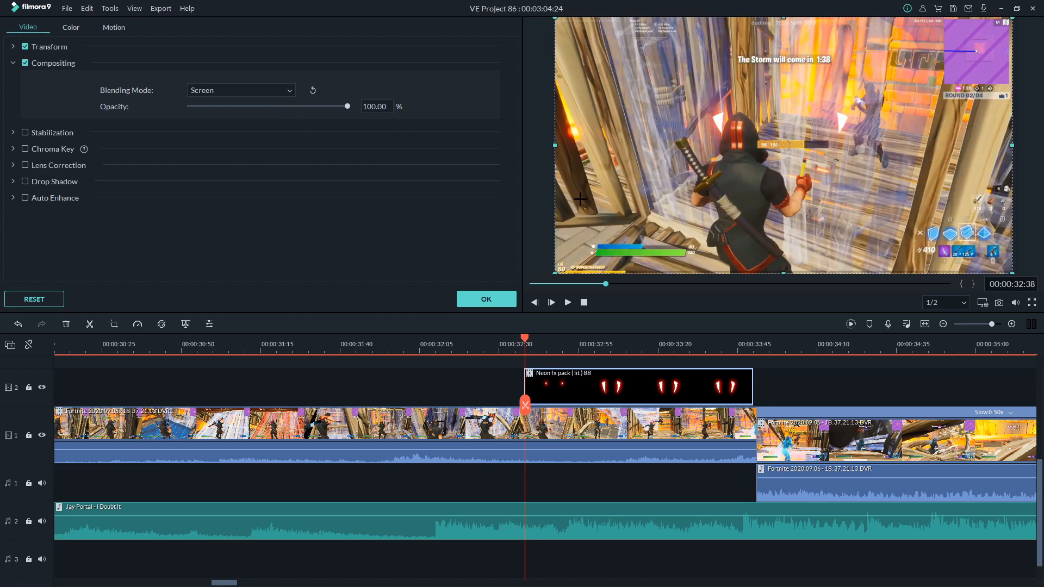
key("space")
left_click_drag(518, 348, 590, 349)
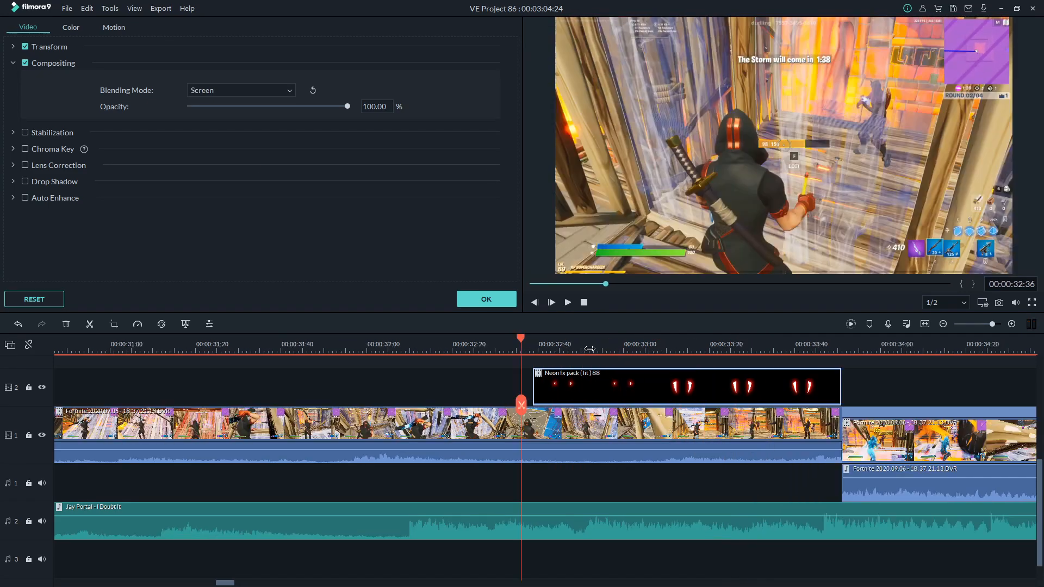
left_click_drag(528, 338, 533, 338)
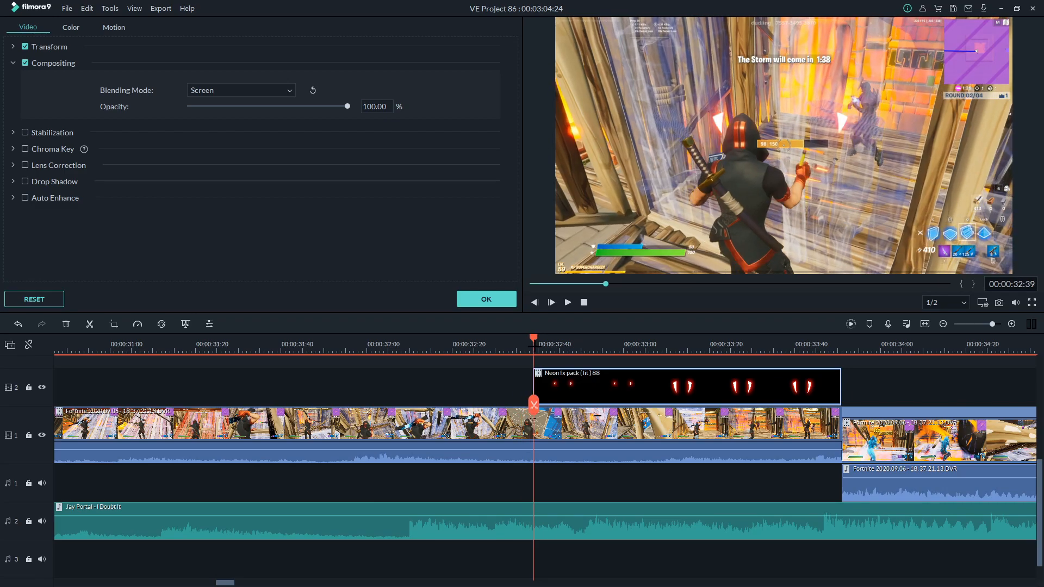
Step: Split the replayed gameplay clip shortly before the neon overlay starts, at 00:00:32:29
left_click(581, 458)
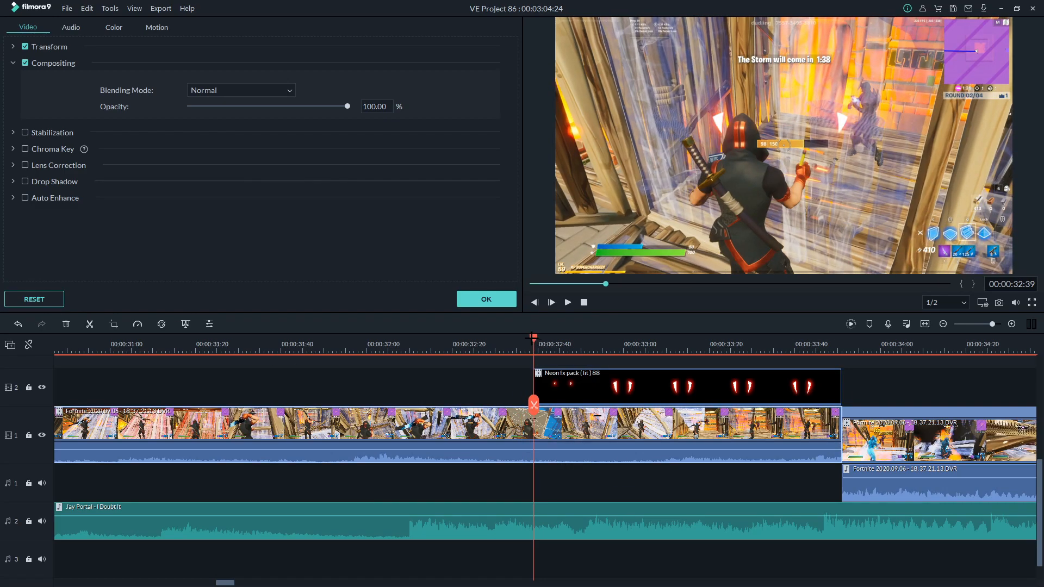
left_click_drag(532, 338, 490, 338)
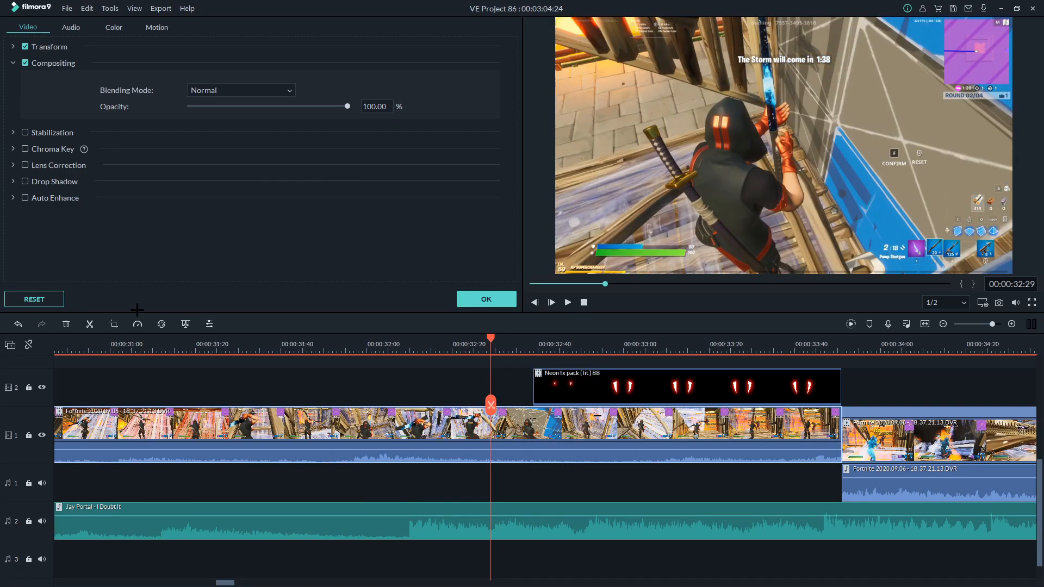
left_click(92, 325)
Step: Lower the opacity of the replay segment after the 00:00:32:29 cut to 55.52%
left_click(132, 39)
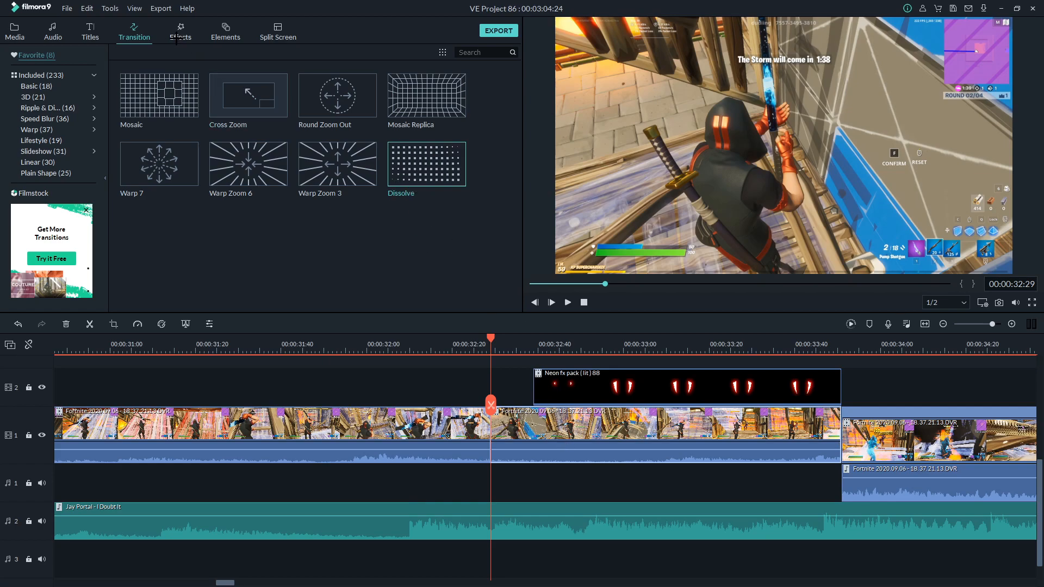
left_click(177, 38)
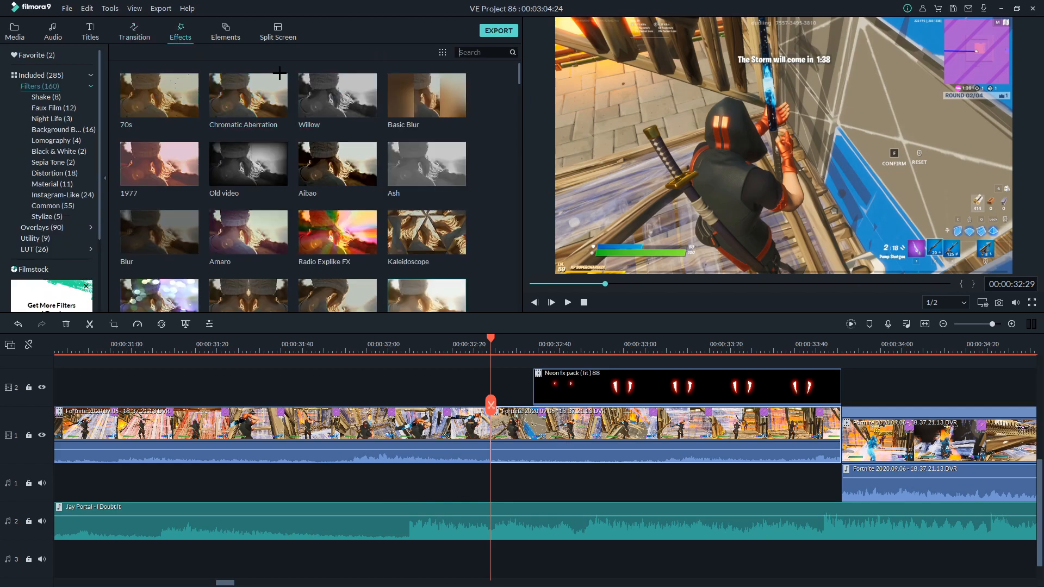
double_click(596, 425)
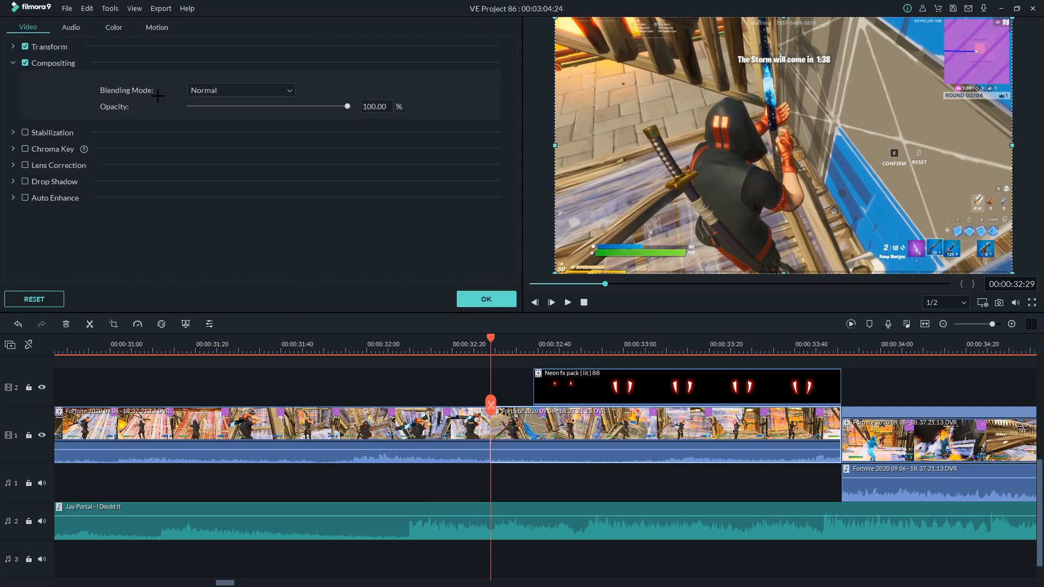
left_click_drag(287, 104, 286, 105)
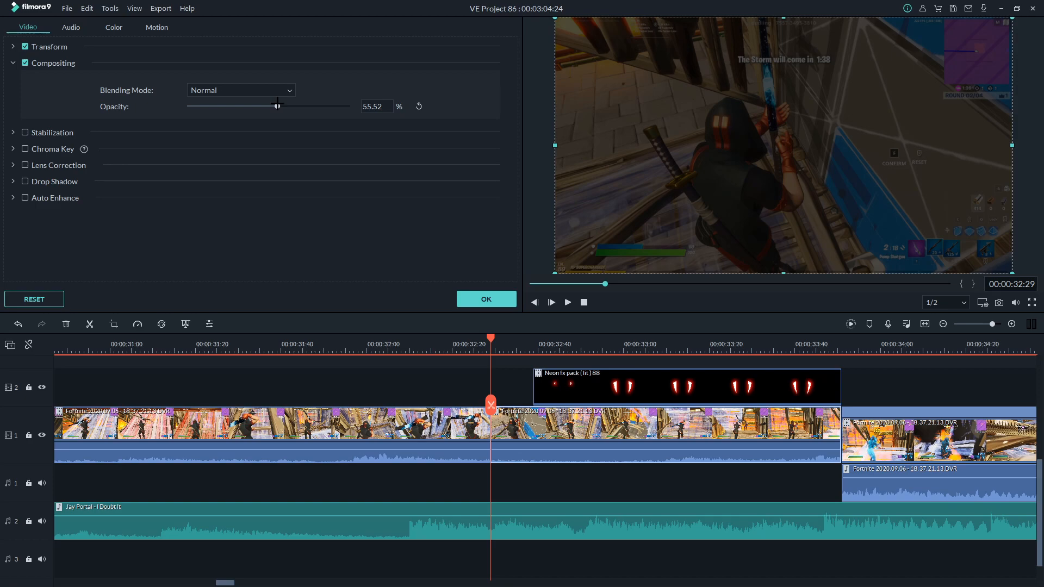
left_click(498, 301)
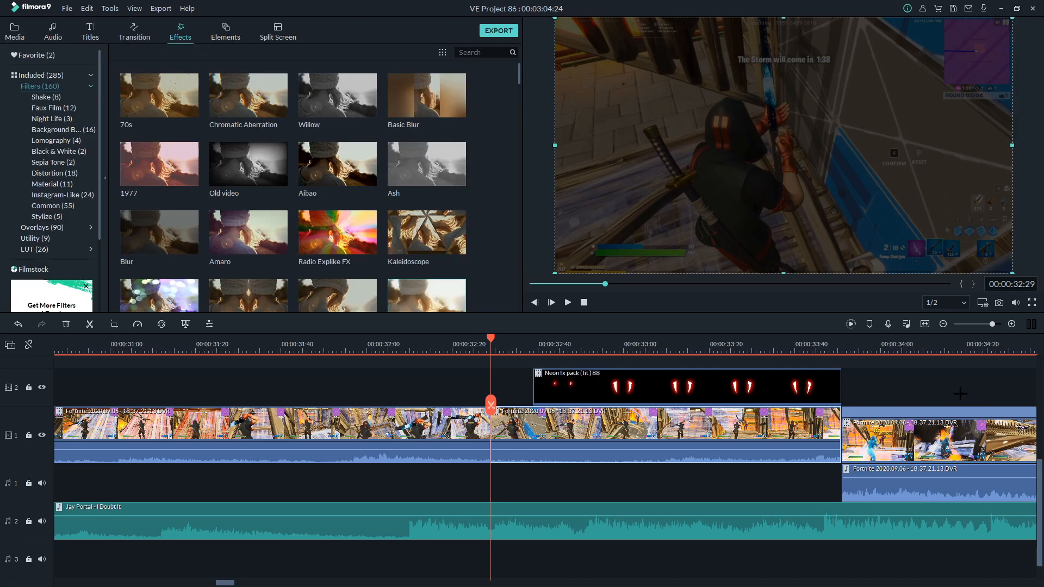
Step: Step frame by frame back from the kill shot and split the darkened replay segment at 00:00:33:36
left_click(843, 339)
key("Left")
key("Left")
key("Left")
key("Left")
key("Left")
key("Left")
key("Left")
key("Left")
key("Left")
key("Left")
key("Left")
key("Left")
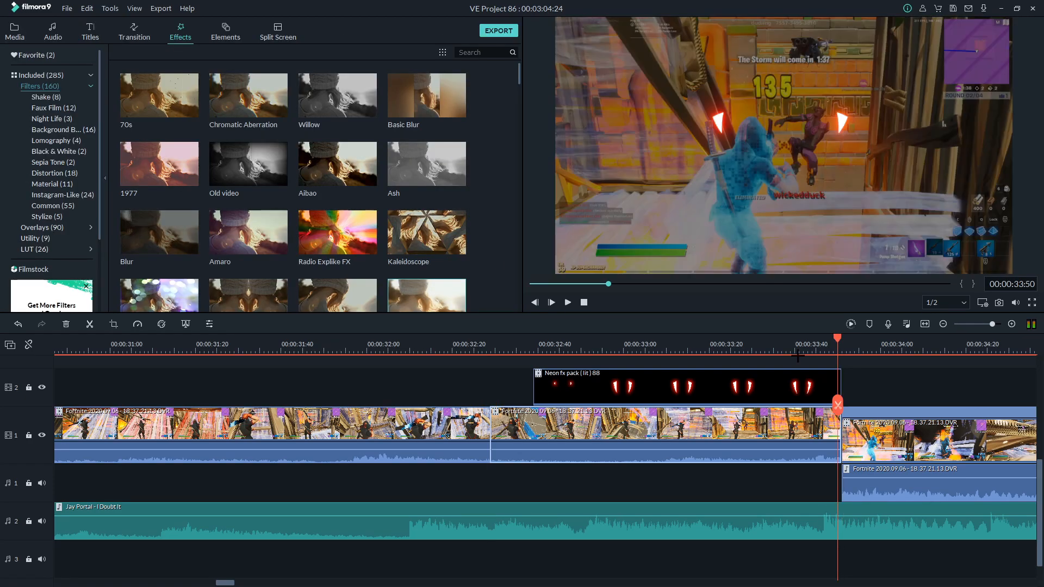
key("Left")
key("Left")
key("Left")
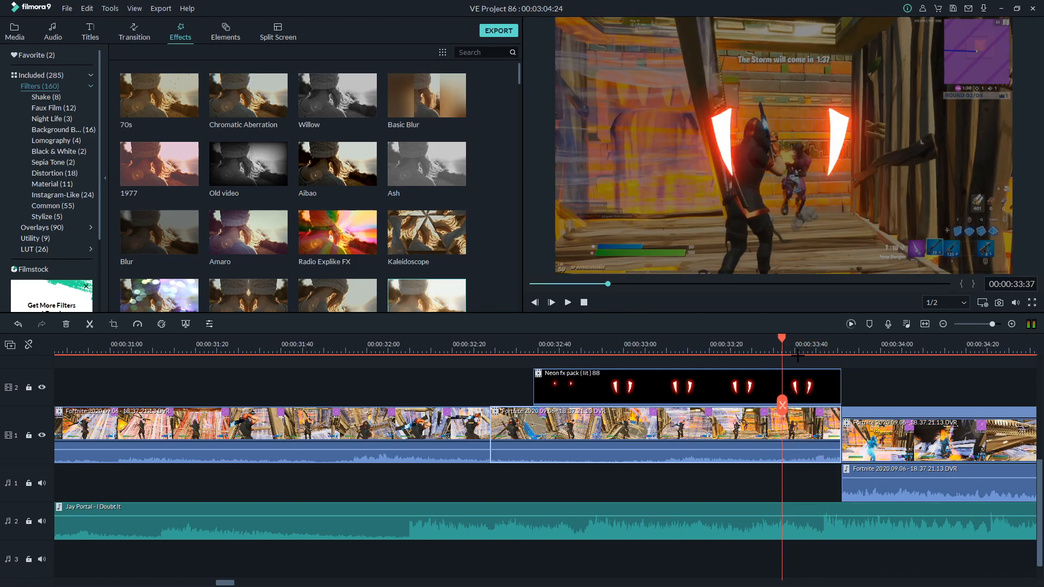
key("Left")
key("Left")
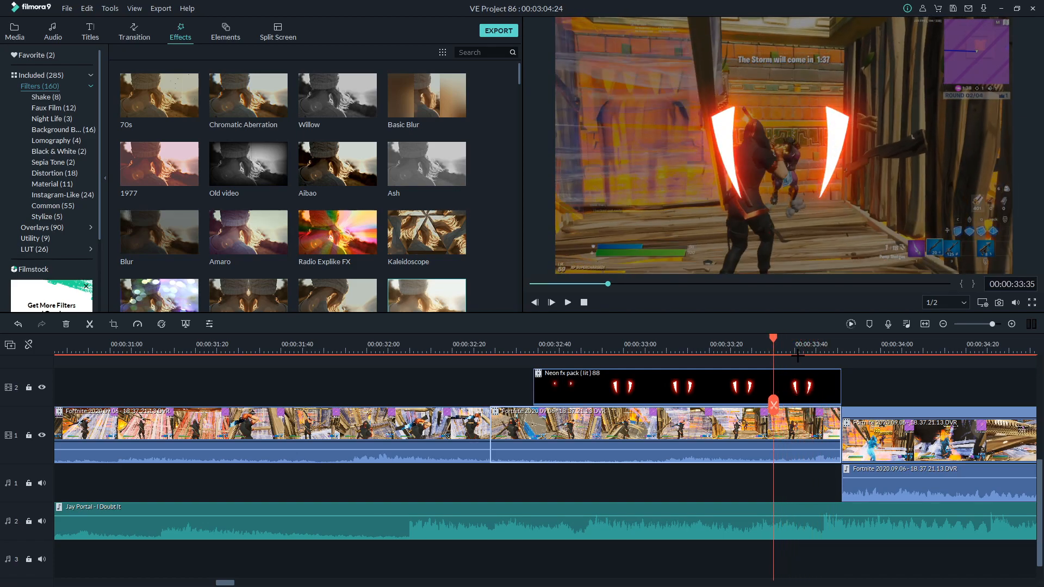
key("Left")
key("Right")
key("Right")
key("Right")
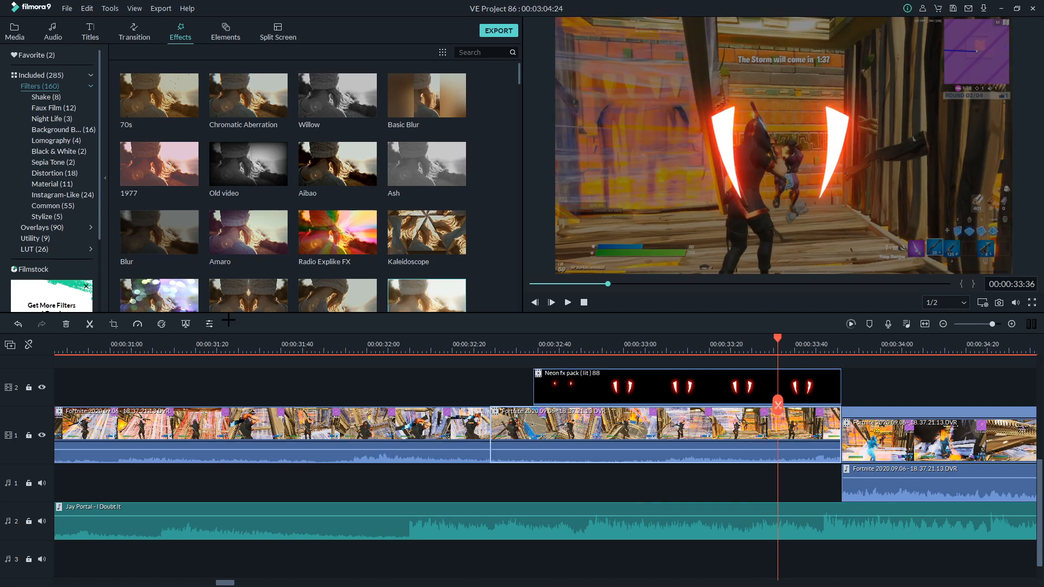
left_click(92, 325)
Step: Restore the opacity of the short segment between 00:00:33:36 and the kill shot to 100%
right_click(802, 430)
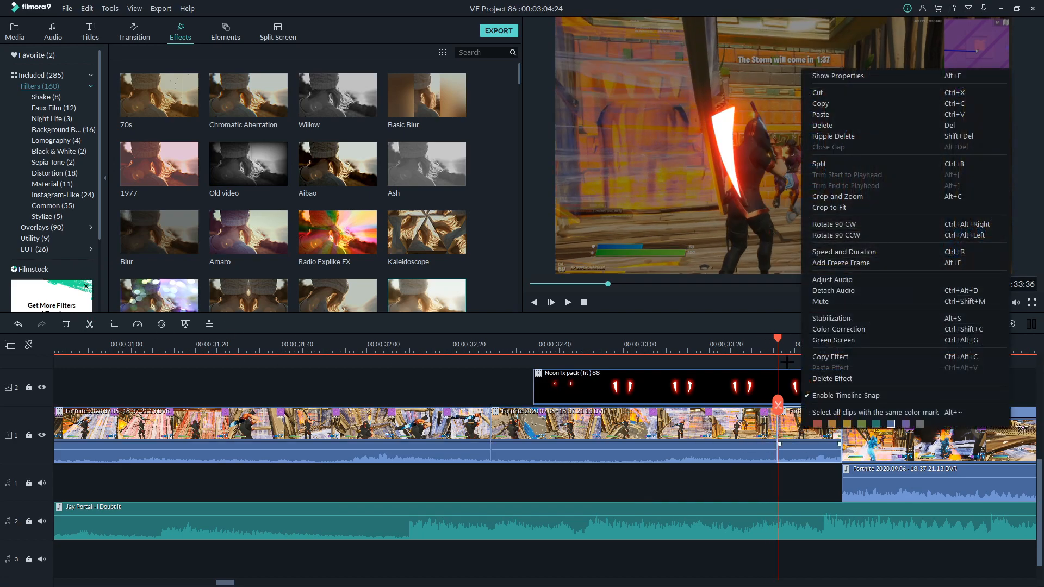
double_click(796, 439)
left_click_drag(315, 112, 619, 157)
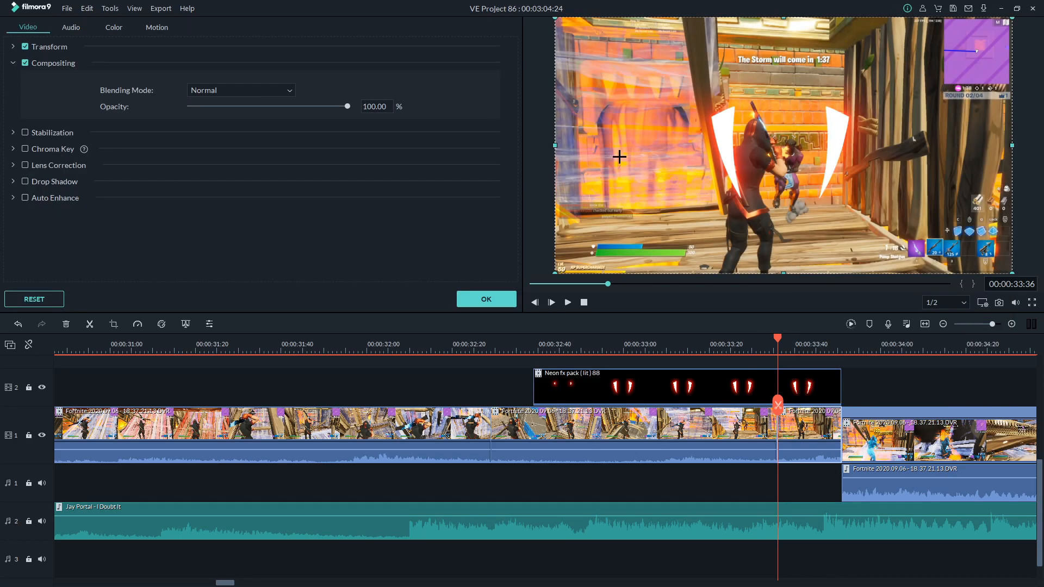
left_click(550, 344)
left_click(622, 439)
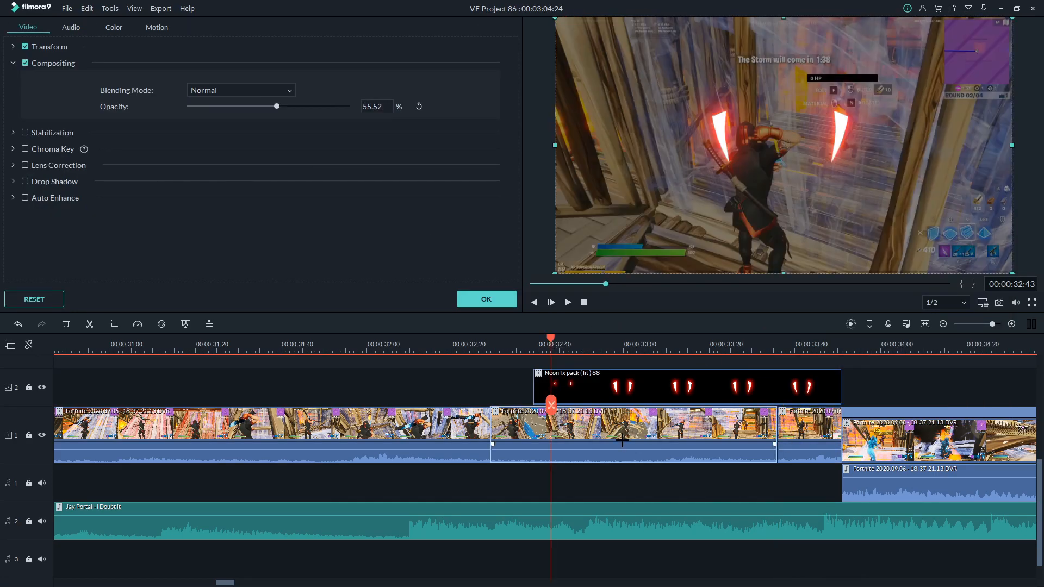
left_click(487, 298)
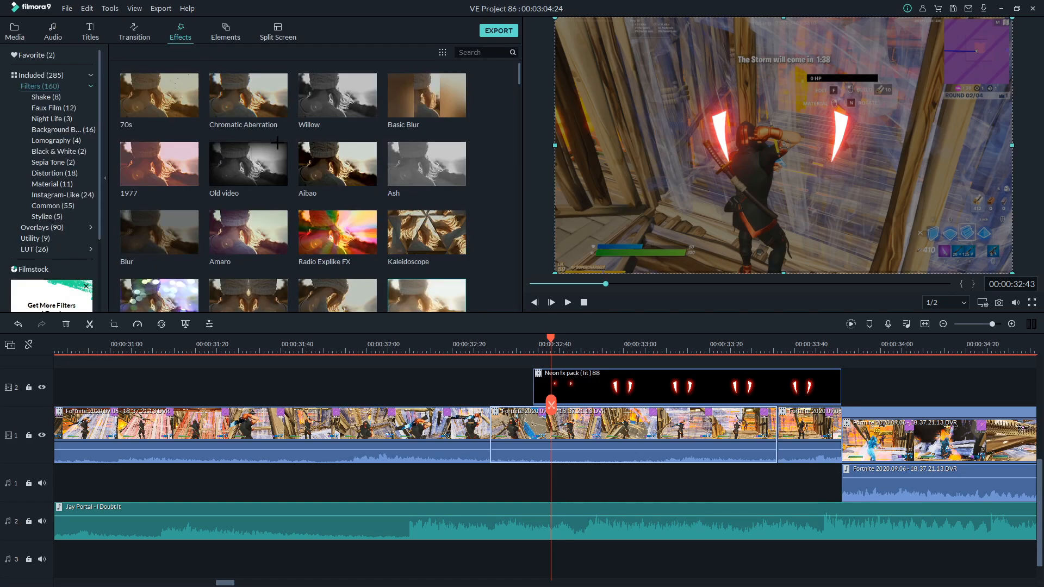
Step: Add a Dissolve transition at the 00:00:32:29 cut into the darkened segment and play back the section
left_click(140, 30)
left_click_drag(426, 164, 490, 432)
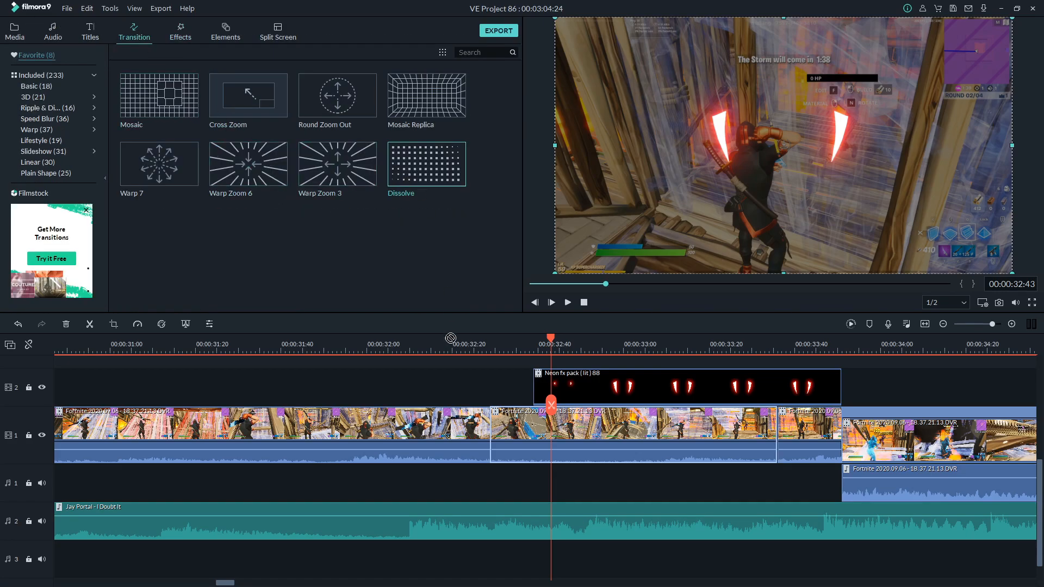
left_click(426, 348)
key("space")
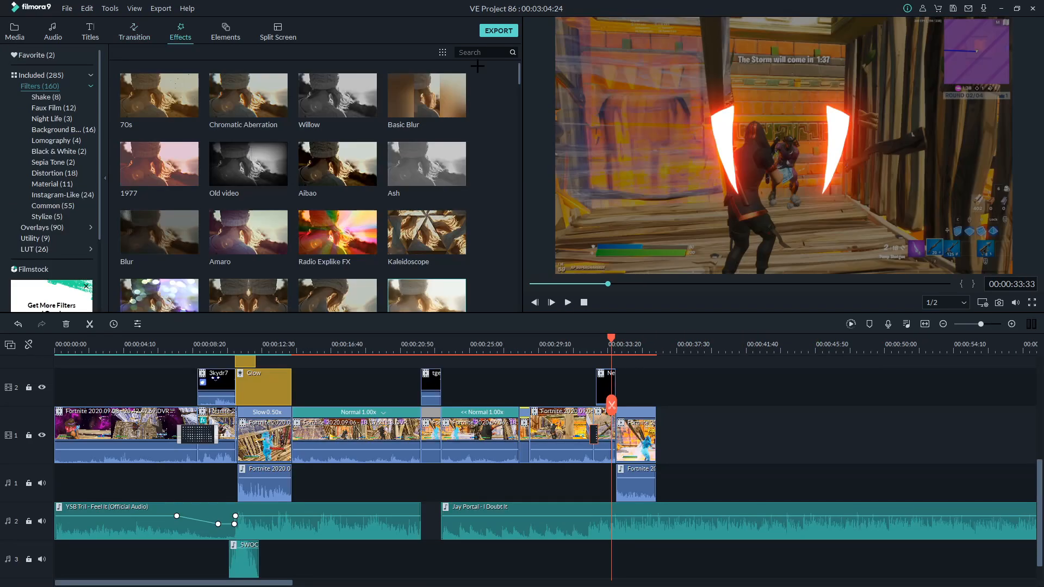
Step: Search the effects for "cha" and place Chaos 2 on track 3 above the slow-motion segment, starting at the kill shot
type("cha")
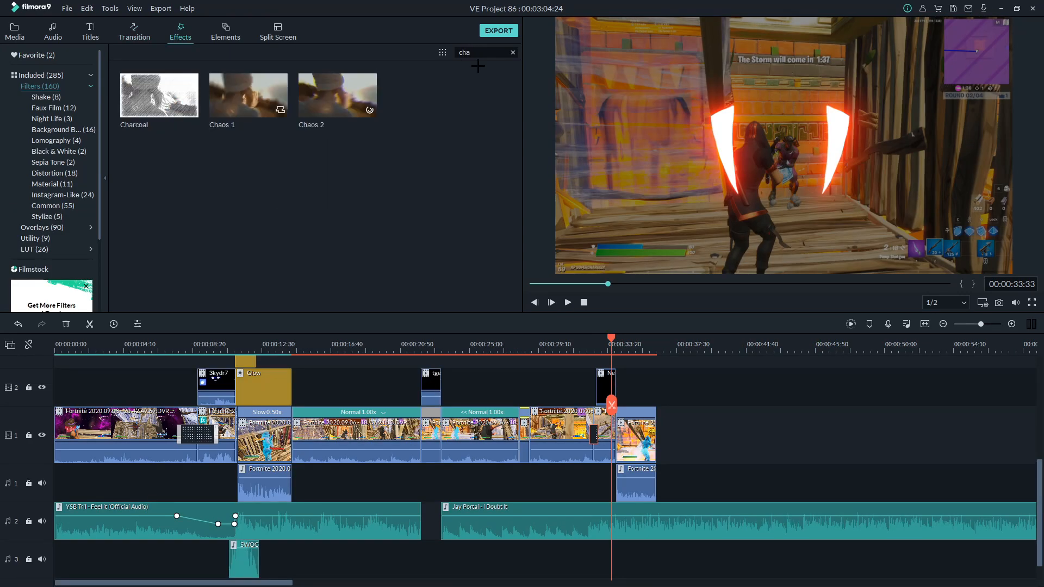
left_click_drag(337, 97, 767, 376)
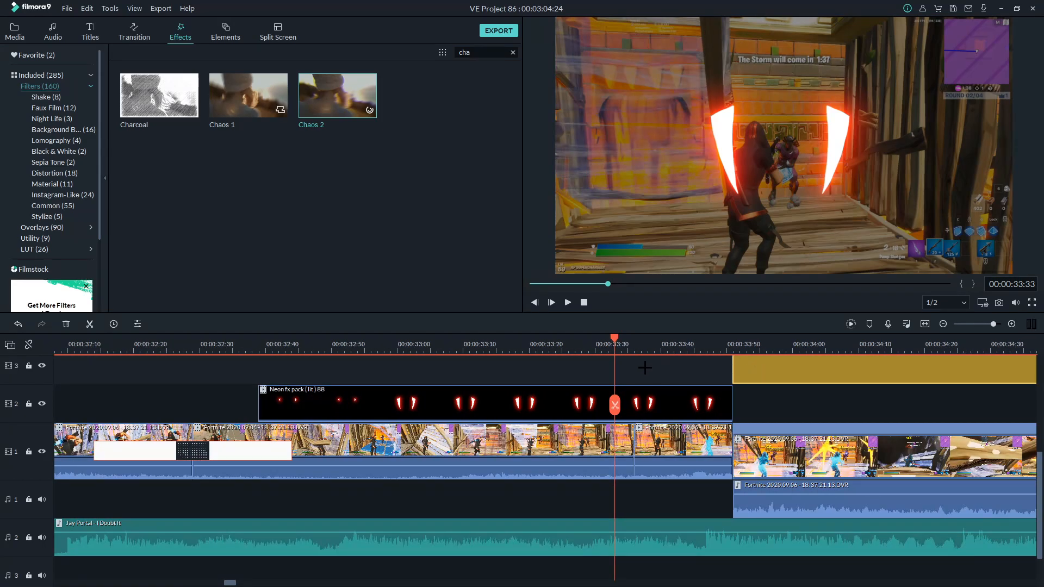
Step: Move the Chaos 2 effect on track 3 earlier so that it starts at 00:00:33:34, just before the short full-opacity segment
key("Right")
key("Right")
key("Right")
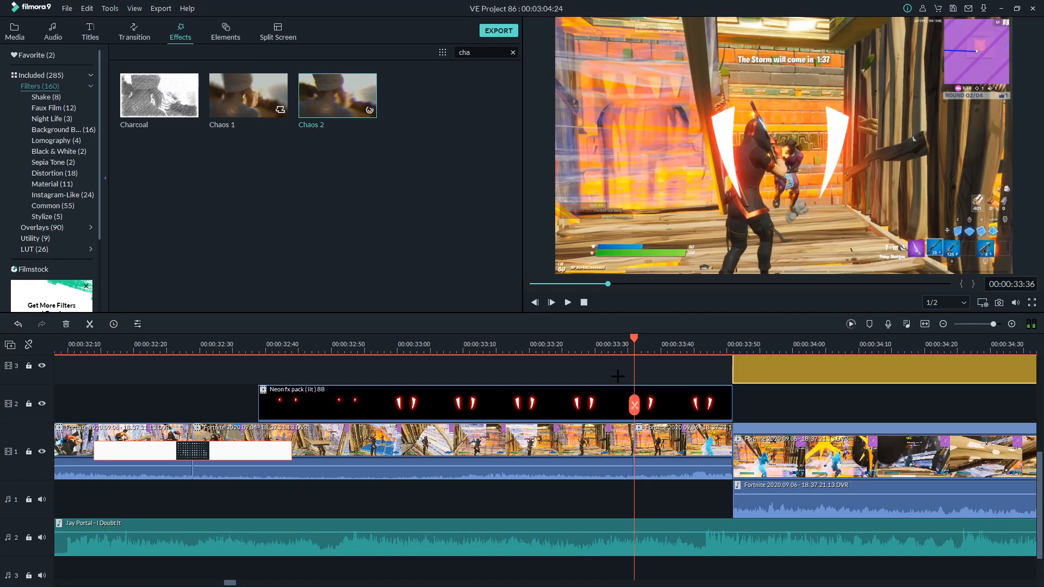
key("Left")
key("Left")
left_click_drag(784, 368, 671, 366)
Step: Turn off RGB Separate for the Chaos 2 effect and lower its Frequency
double_click(671, 366)
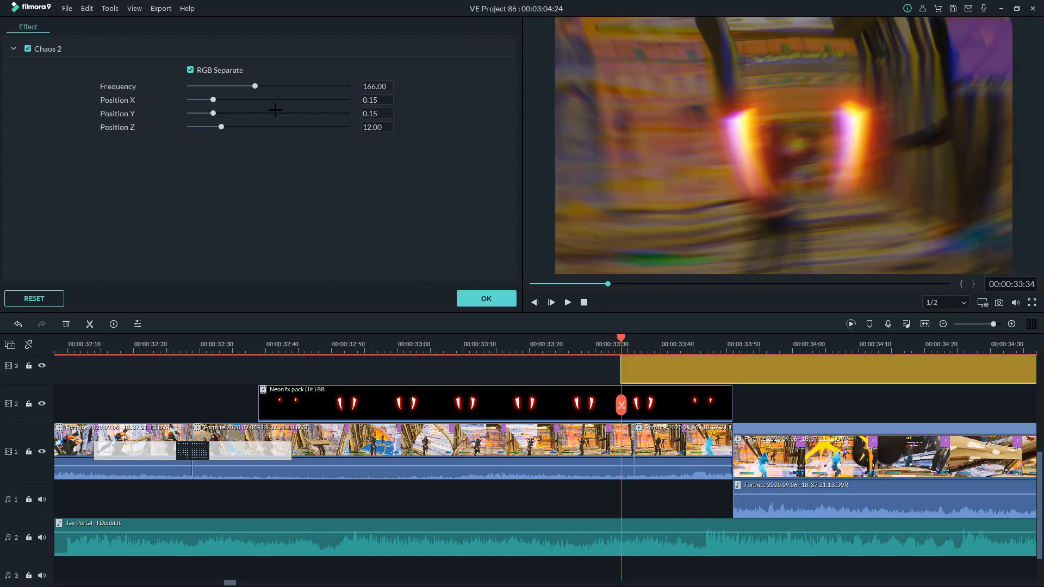
left_click(191, 70)
left_click_drag(255, 85, 213, 91)
left_click(481, 299)
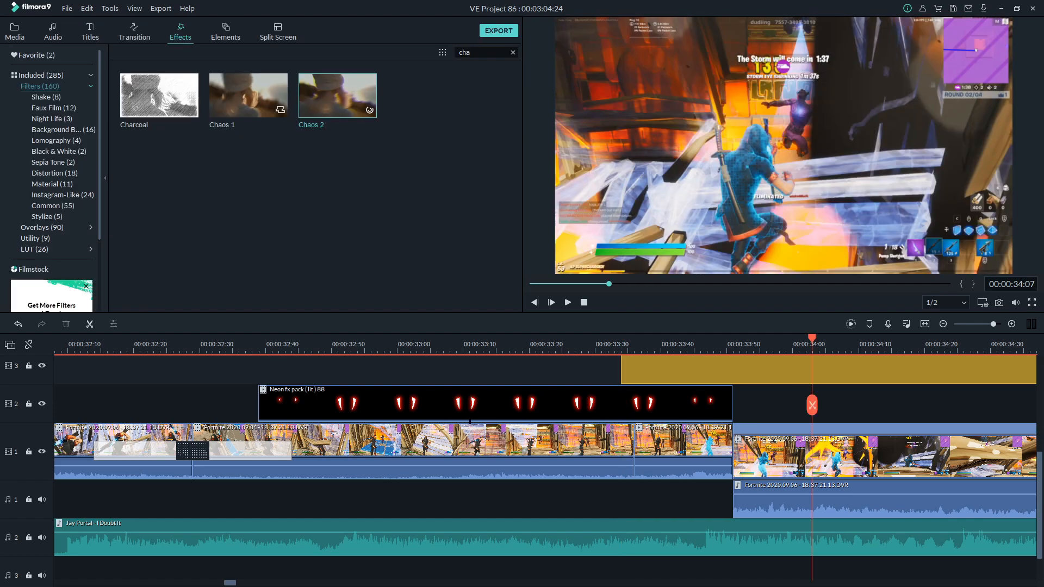
Step: Move the Neon fx pack clip on track 2 back to start at the 00:00:32:29 cut and play back the section
left_click_drag(486, 400, 426, 400)
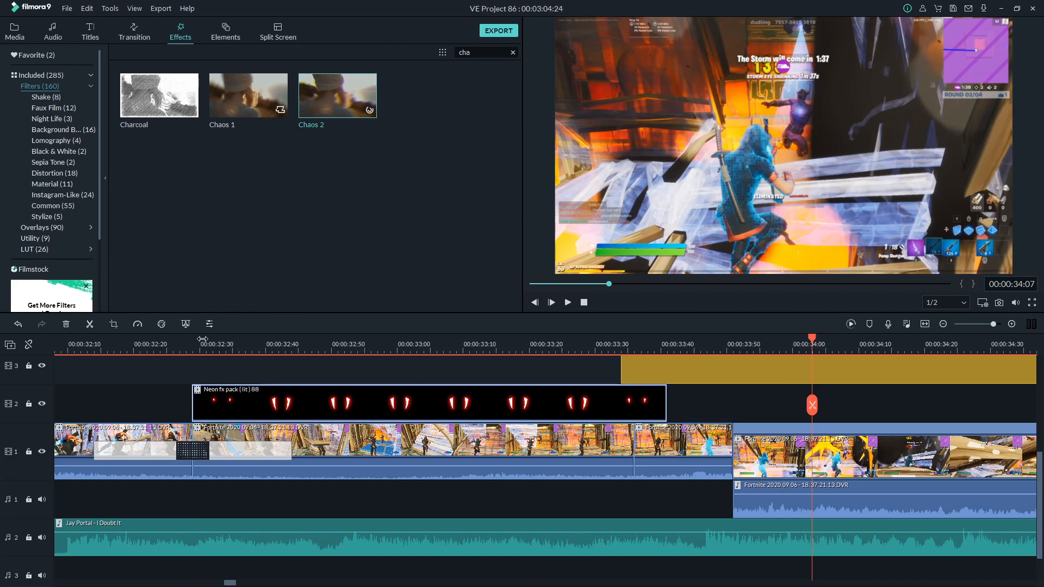
left_click(167, 342)
key("space")
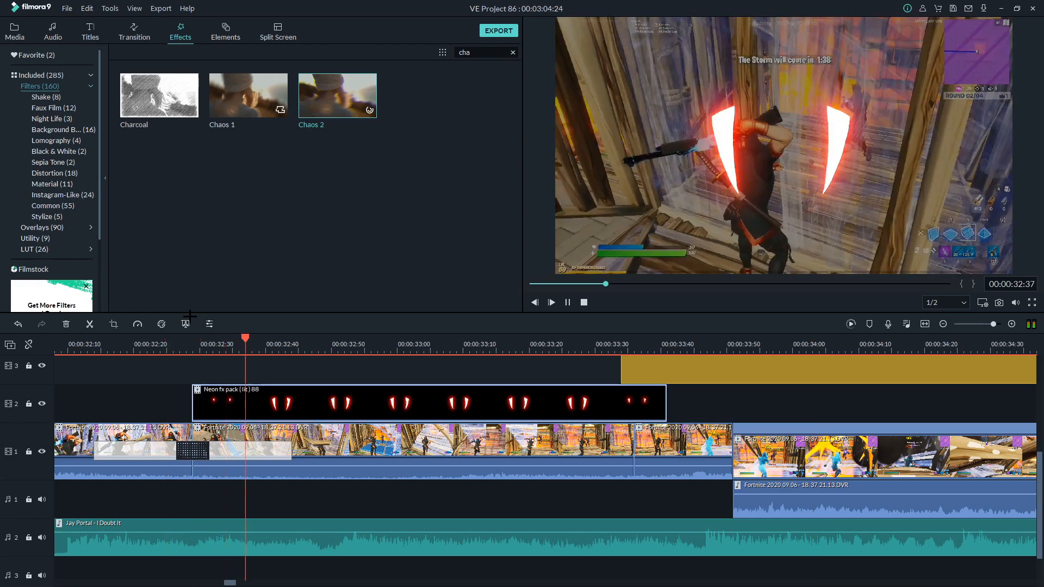
key("space")
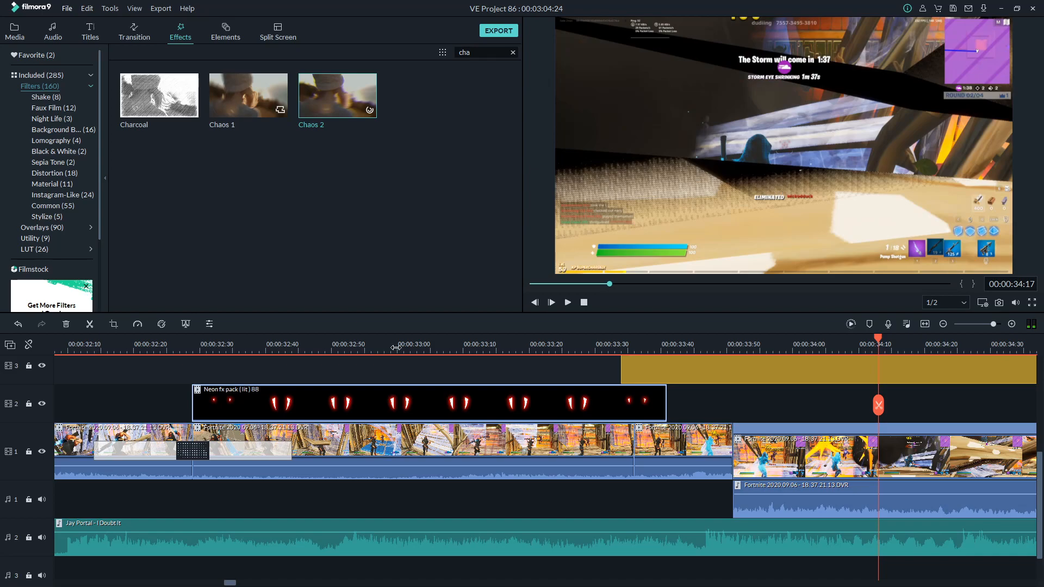
Step: Play back the edit from the start of the Normal 1.00x clip through the final slow-motion segment
left_click_drag(396, 346, 1, 410)
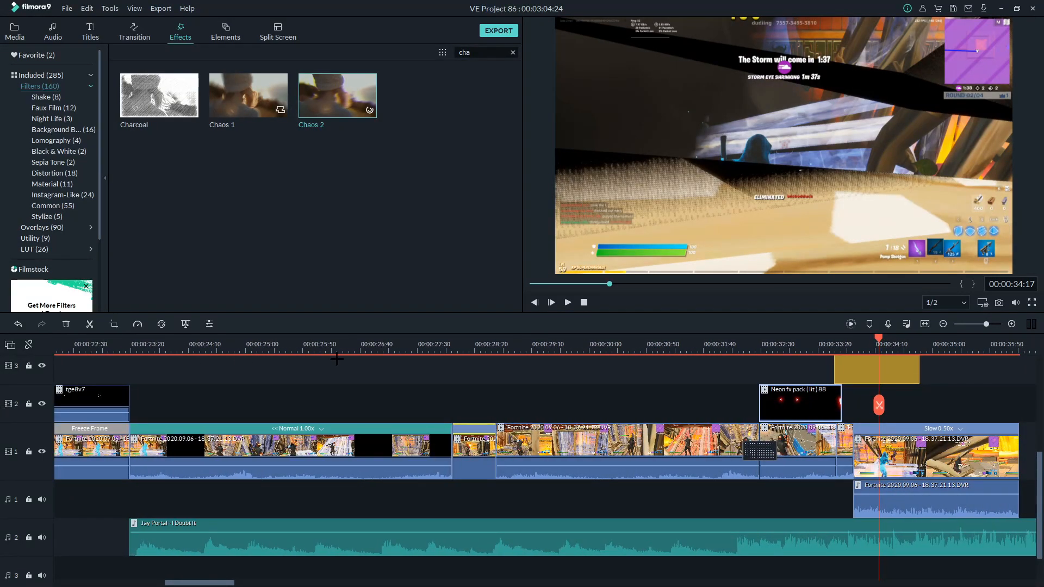
left_click(122, 346)
scroll(172, 345, "down", 3)
left_click_drag(123, 343, 190, 346)
key("space")
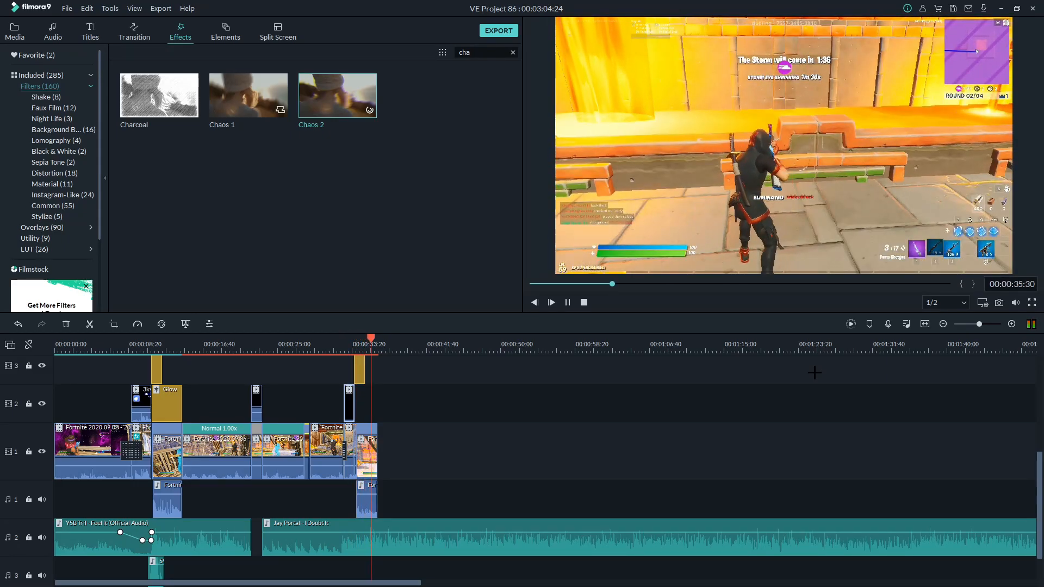
left_click(554, 389)
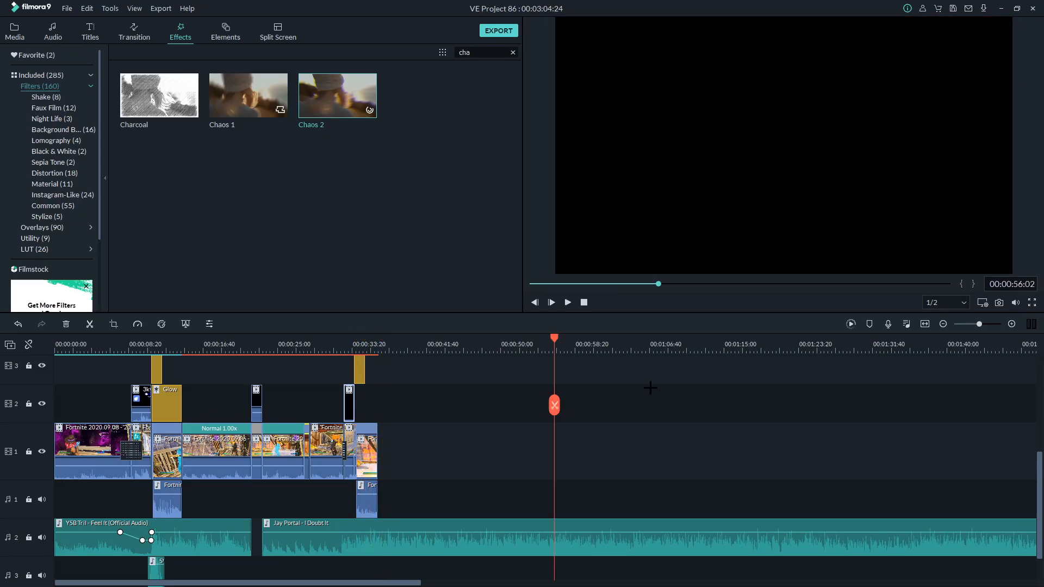